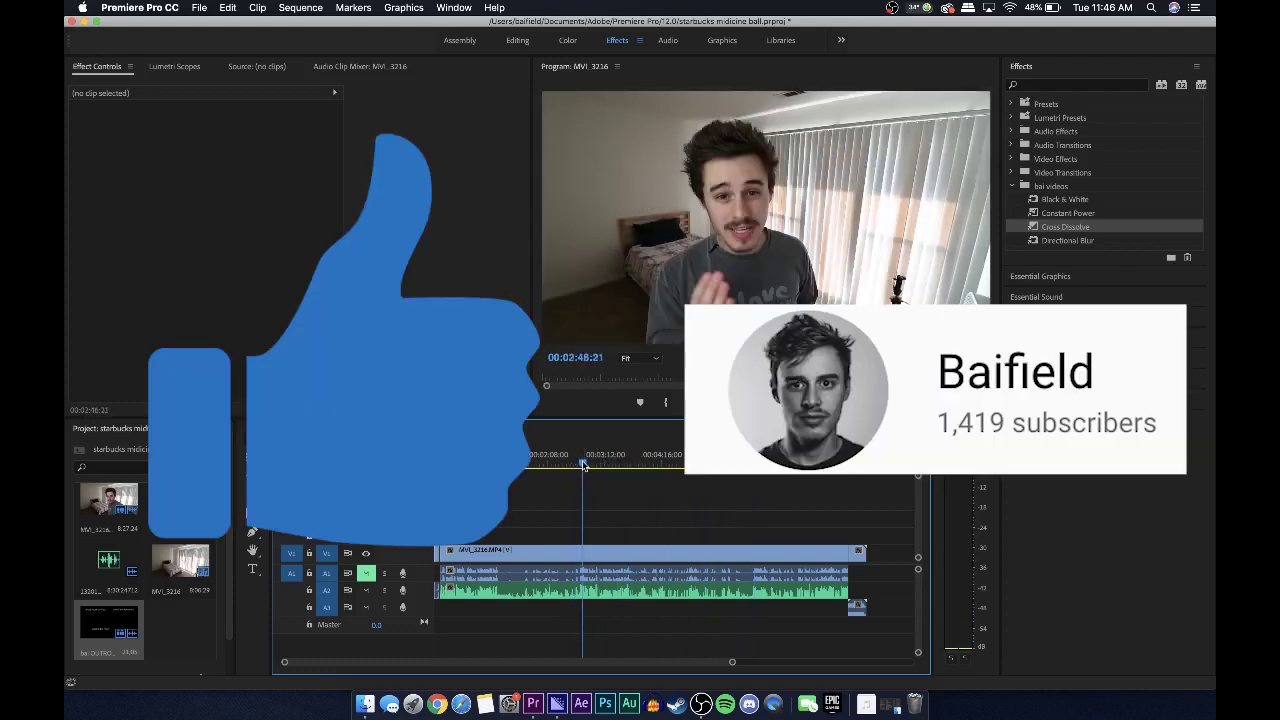
pyautogui.moveTo(591, 461); pyautogui.dragTo(487, 462)
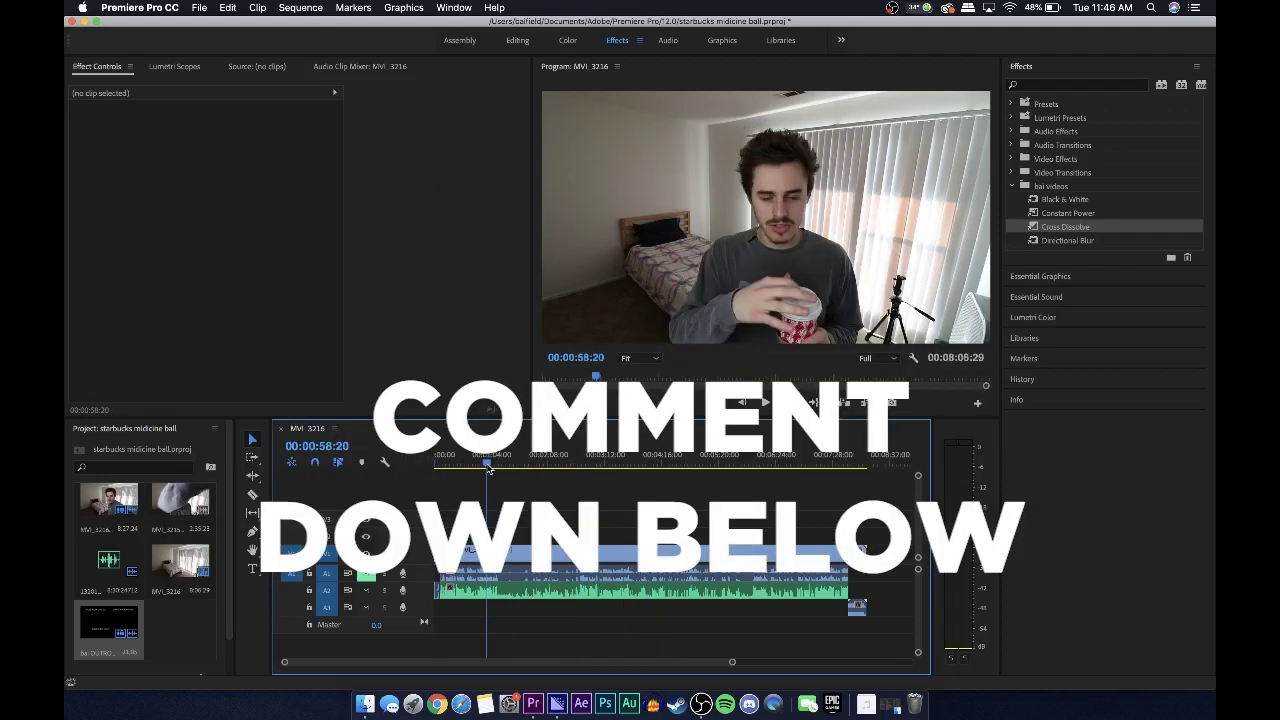
pyautogui.moveTo(488, 470); pyautogui.dragTo(428, 481)
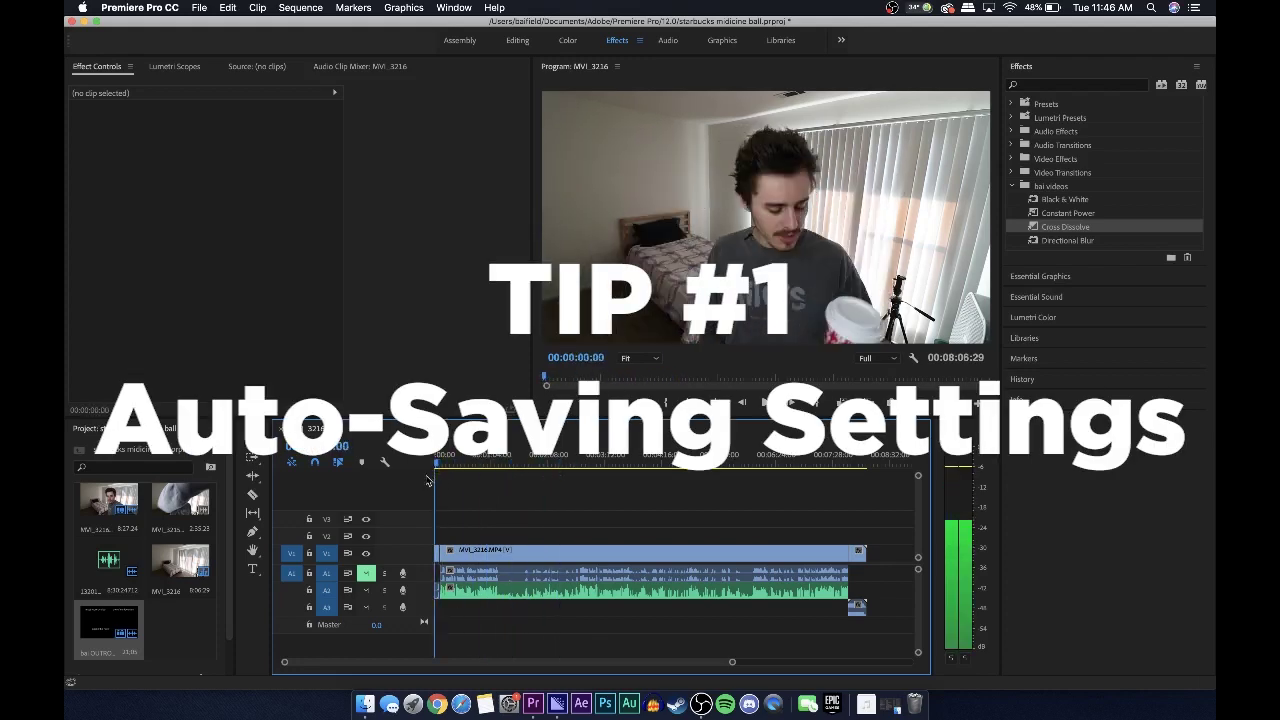
pyautogui.click(446, 452)
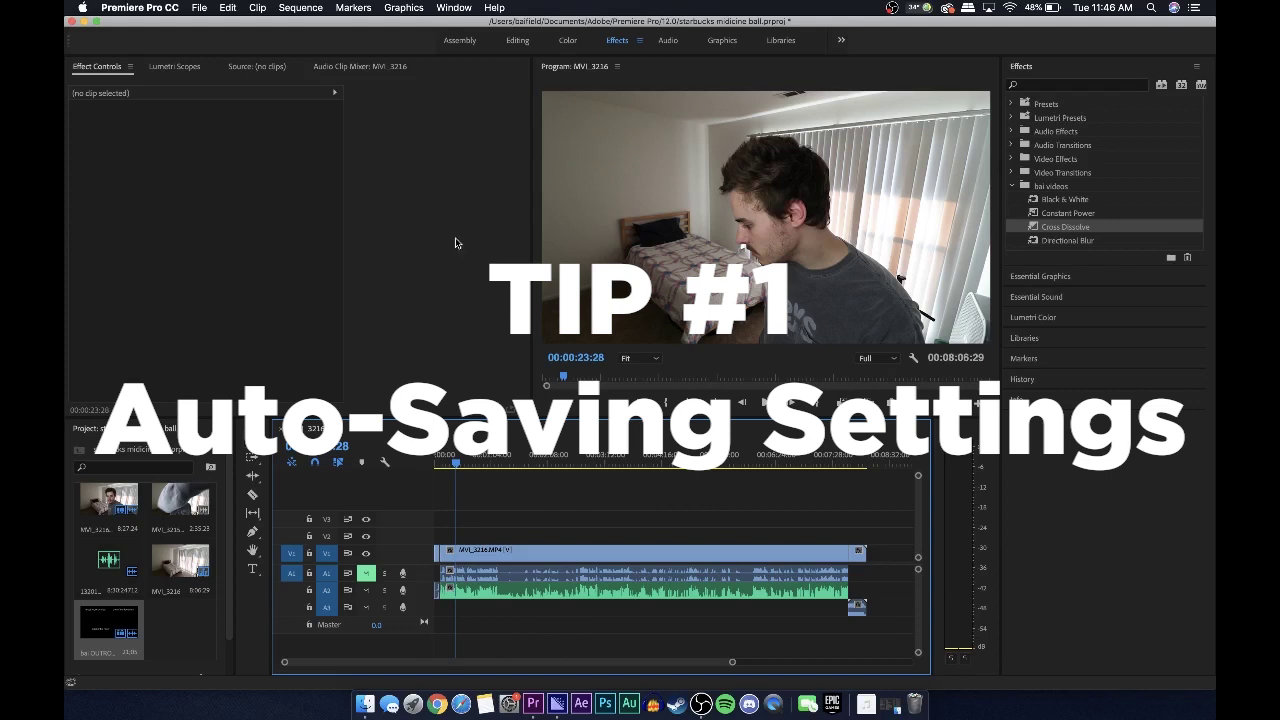
pyautogui.click(588, 464)
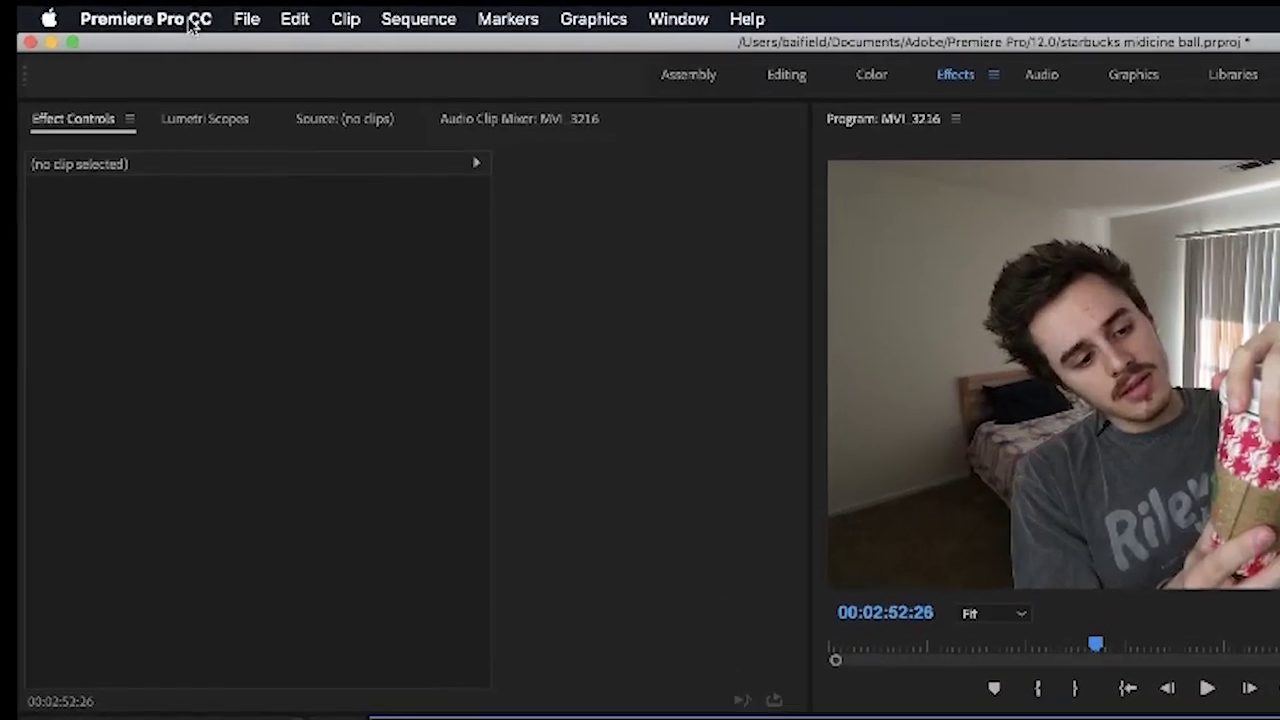
# Open the Auto Save preferences and make the automatic save interval editable
pyautogui.click(162, 8)
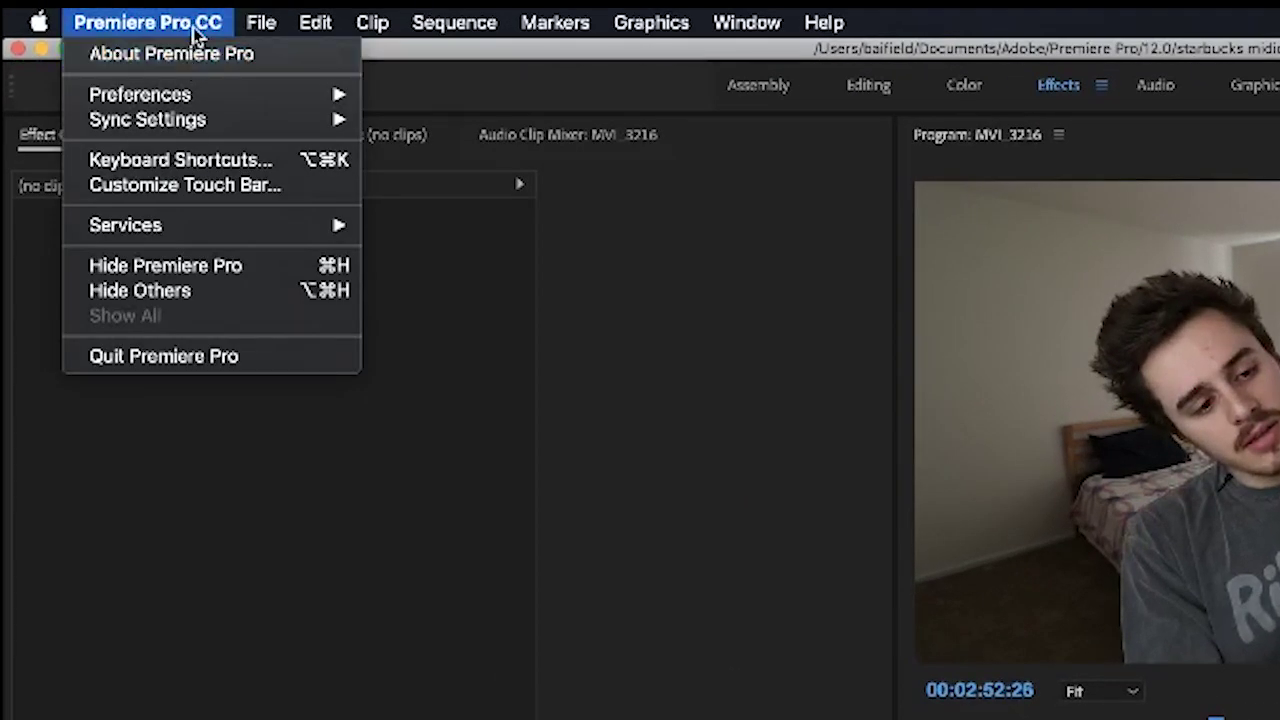
pyautogui.moveTo(163, 99)
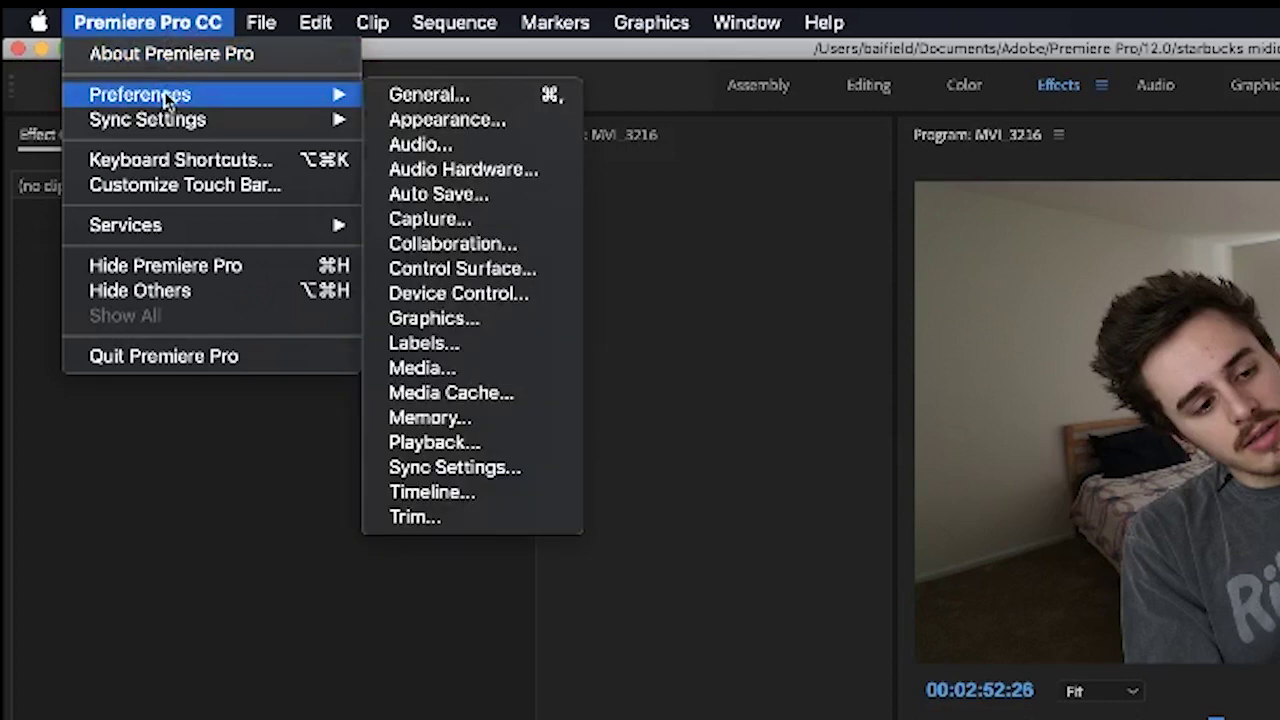
pyautogui.click(429, 194)
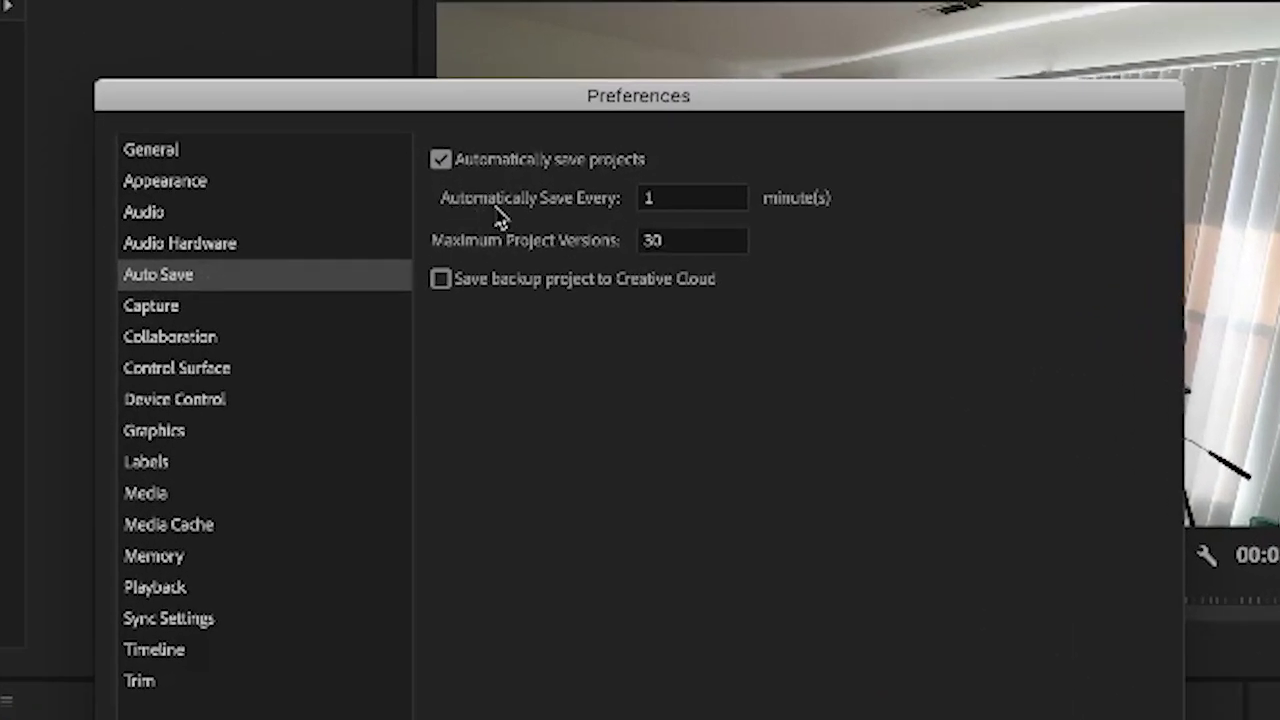
pyautogui.click(688, 200)
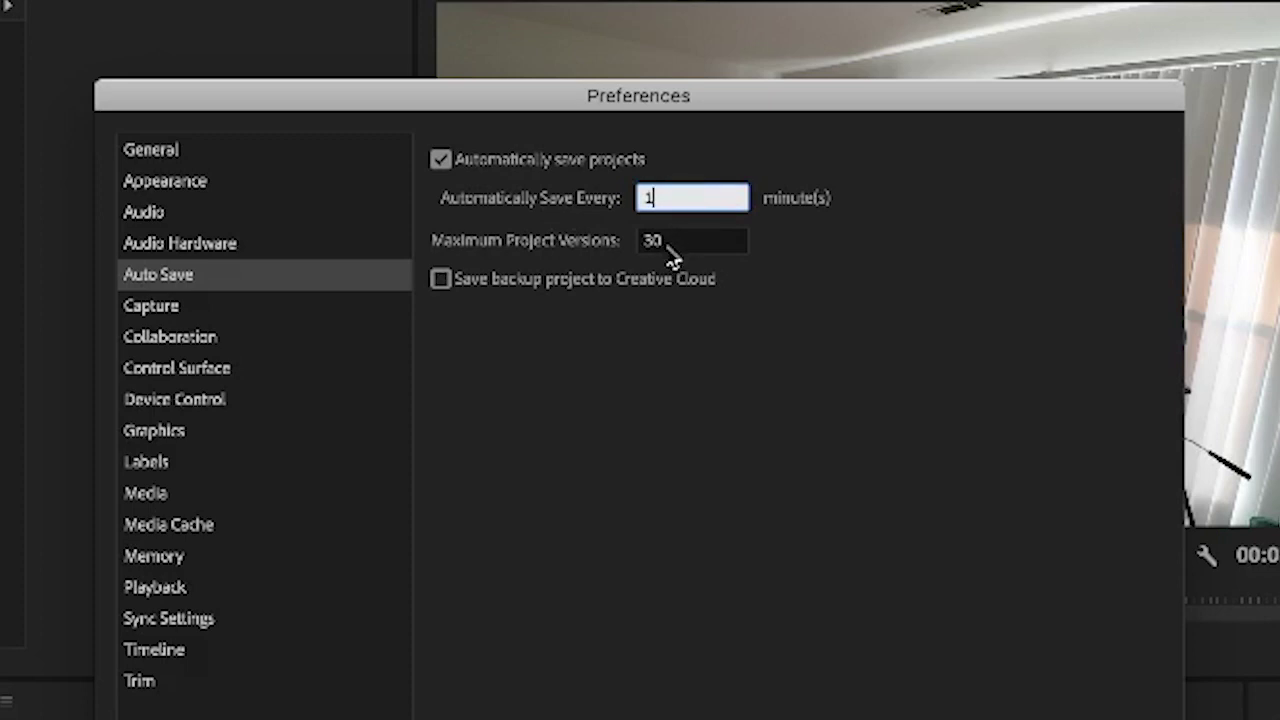
# Try 50 and 100 as the maximum number of auto-saved project versions
pyautogui.click(670, 245)
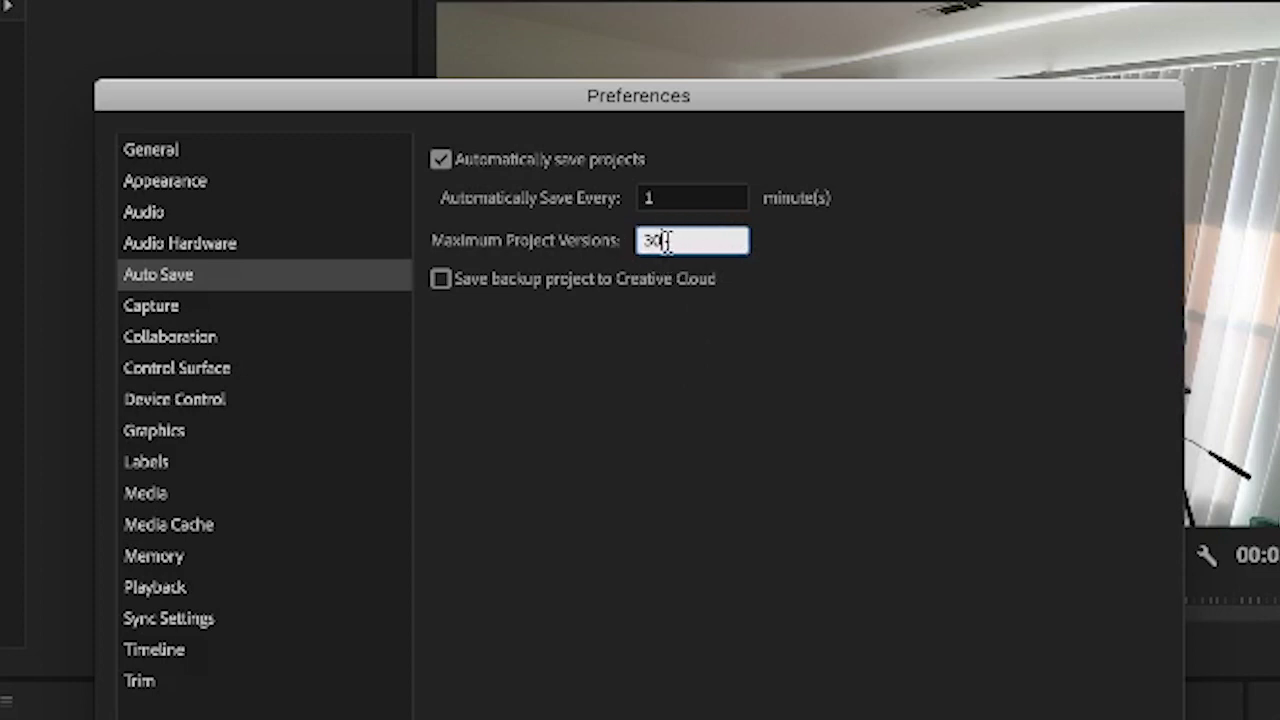
pyautogui.press('BackSpace')
pyautogui.press('BackSpace')
pyautogui.write('50')
pyautogui.press('Tab')
pyautogui.click(689, 251)
pyautogui.press('BackSpace')
pyautogui.press('BackSpace')
pyautogui.press('Tab')
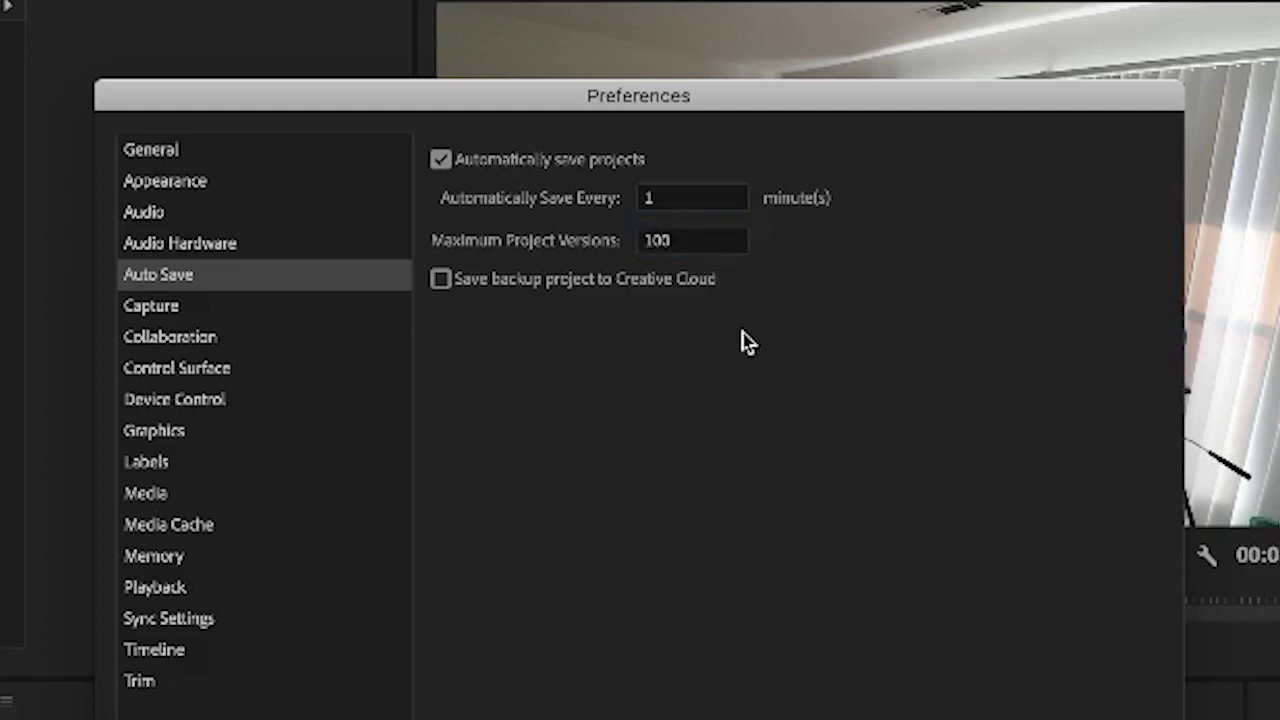
# Set the maximum number of auto-saved project versions to 30
pyautogui.click(675, 250)
pyautogui.press('BackSpace')
pyautogui.press('BackSpace')
pyautogui.press('BackSpace')
pyautogui.write('3')
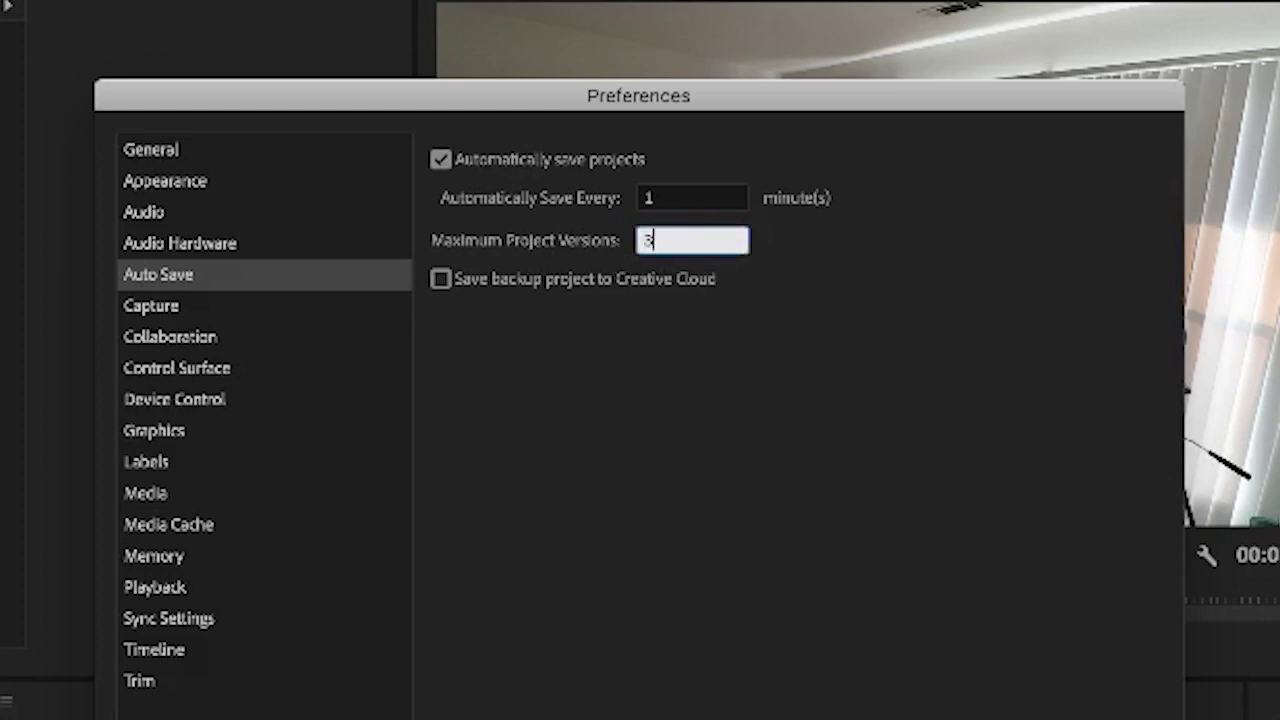
pyautogui.write('0')
pyautogui.click(664, 198)
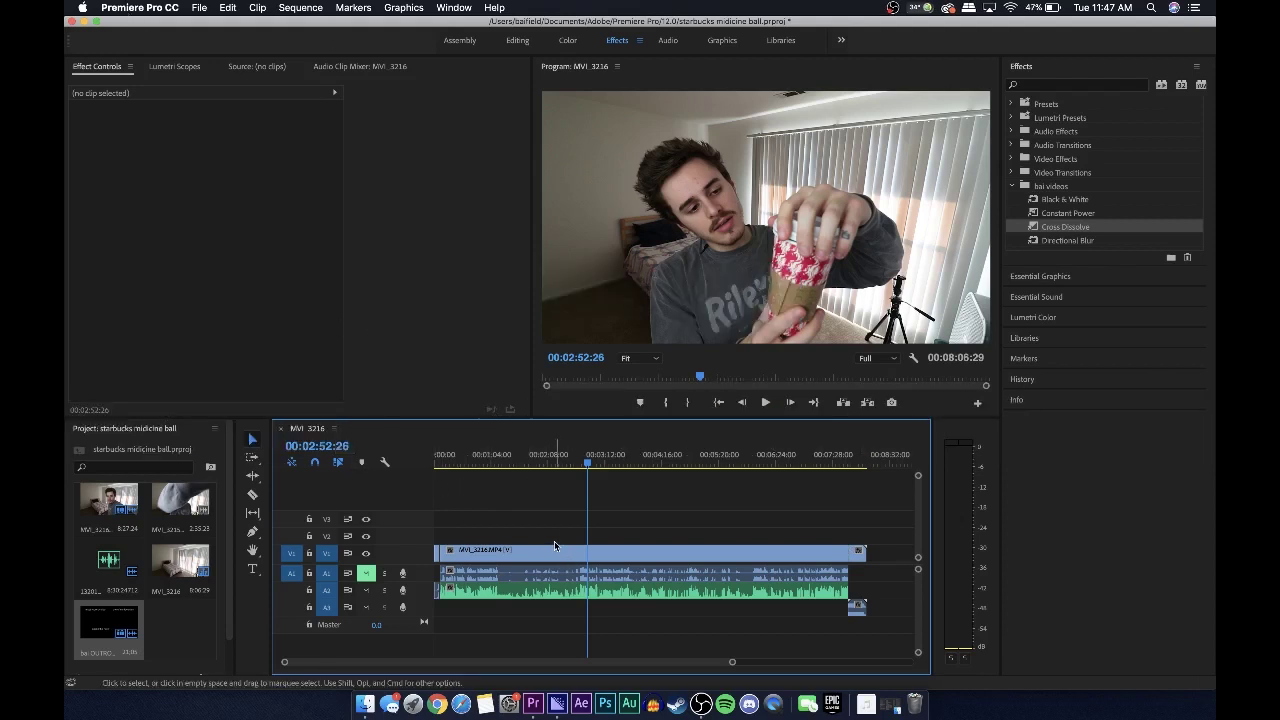
# Save the project and name the sequence's H.264 export file starbuckxs, stored on the Desktop
pyautogui.press('super+s')
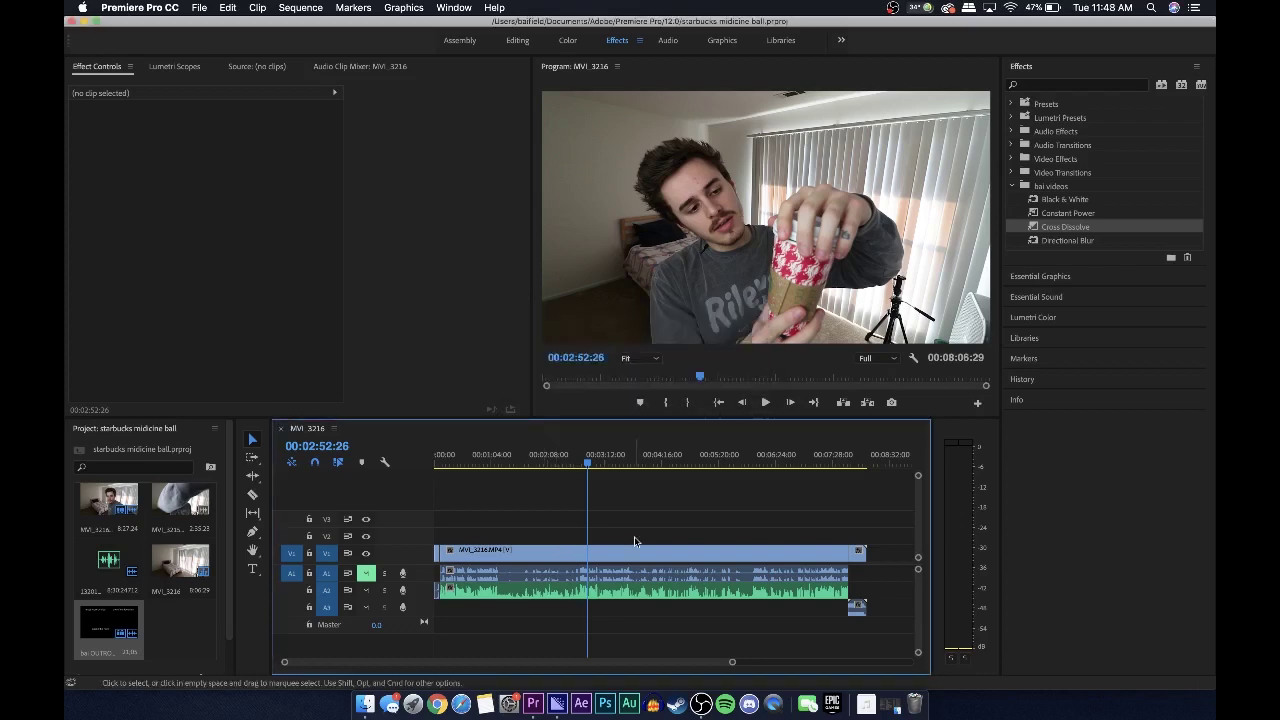
pyautogui.press('super+m')
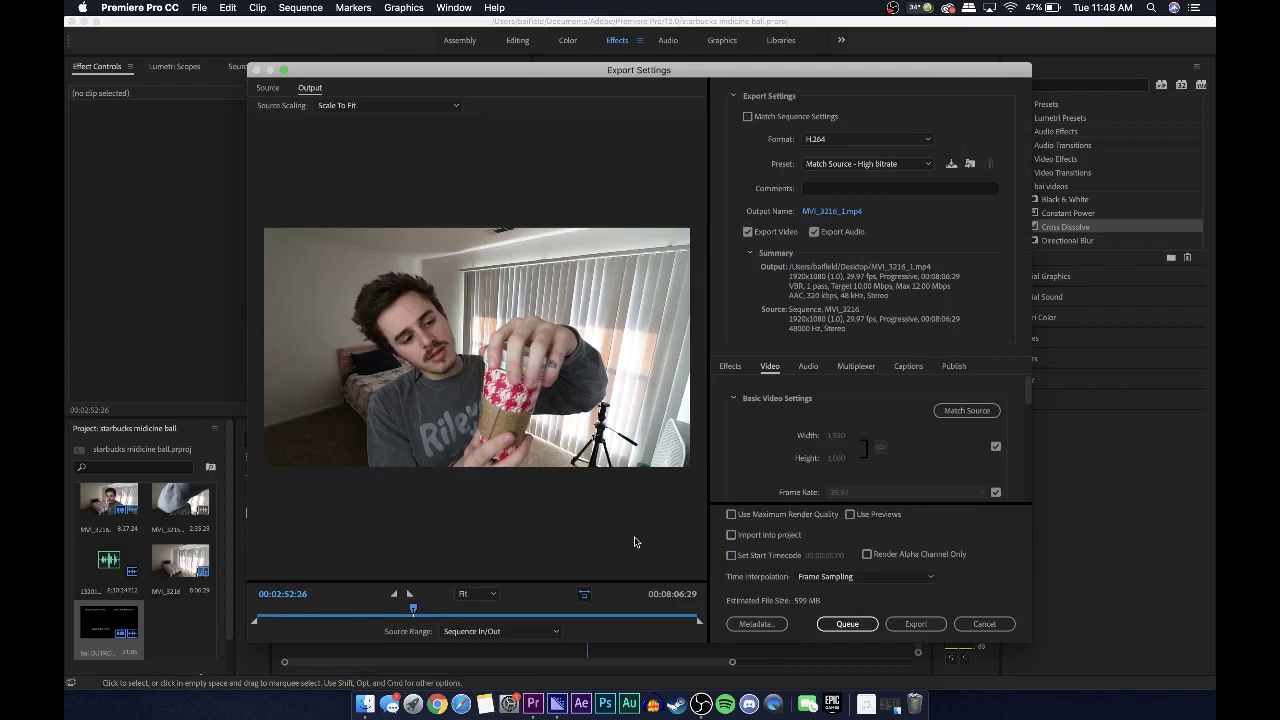
pyautogui.click(818, 212)
pyautogui.write('star')
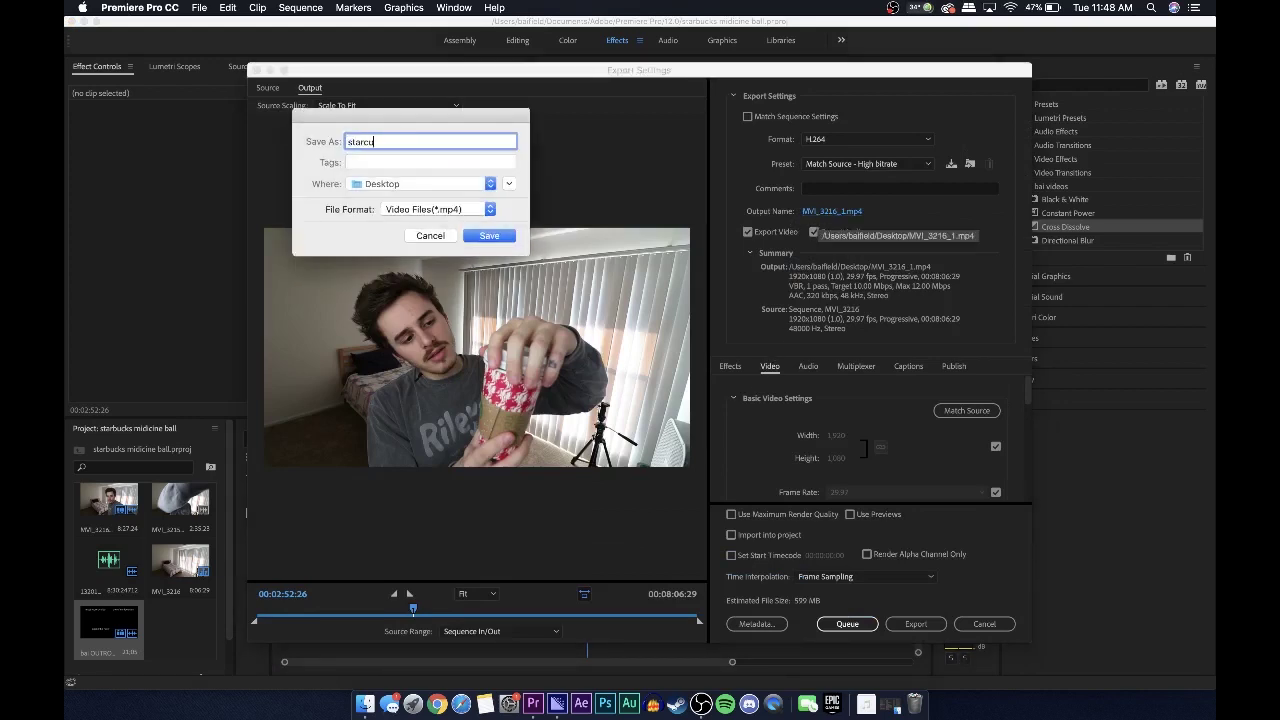
pyautogui.write('buckxs')
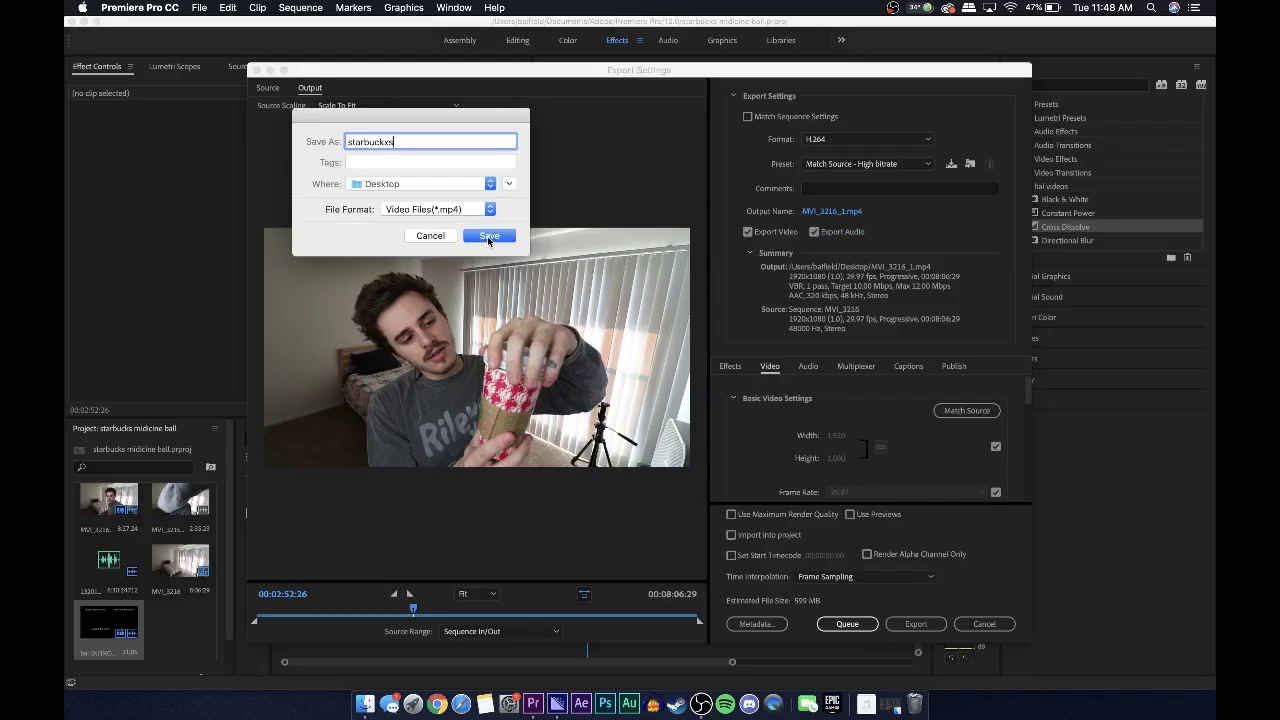
pyautogui.click(489, 236)
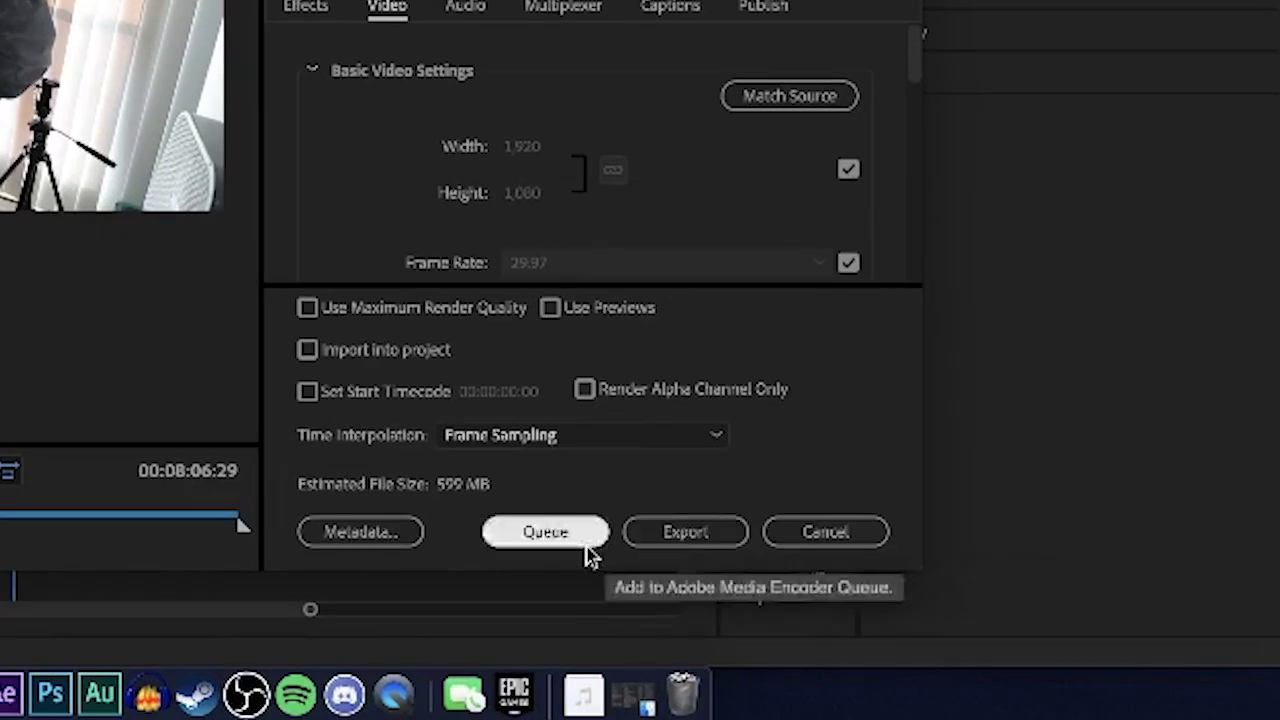
# Send the export to the Adobe Media Encoder queue and start encoding it there
pyautogui.click(556, 535)
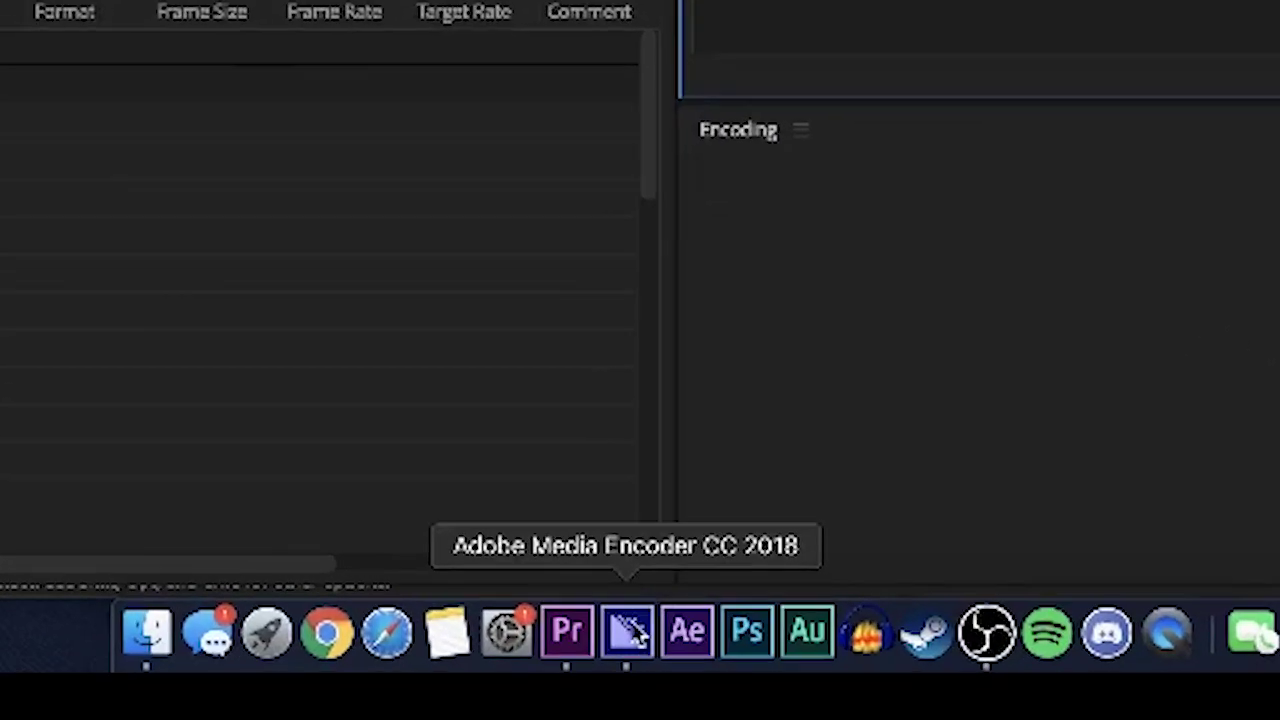
pyautogui.click(630, 638)
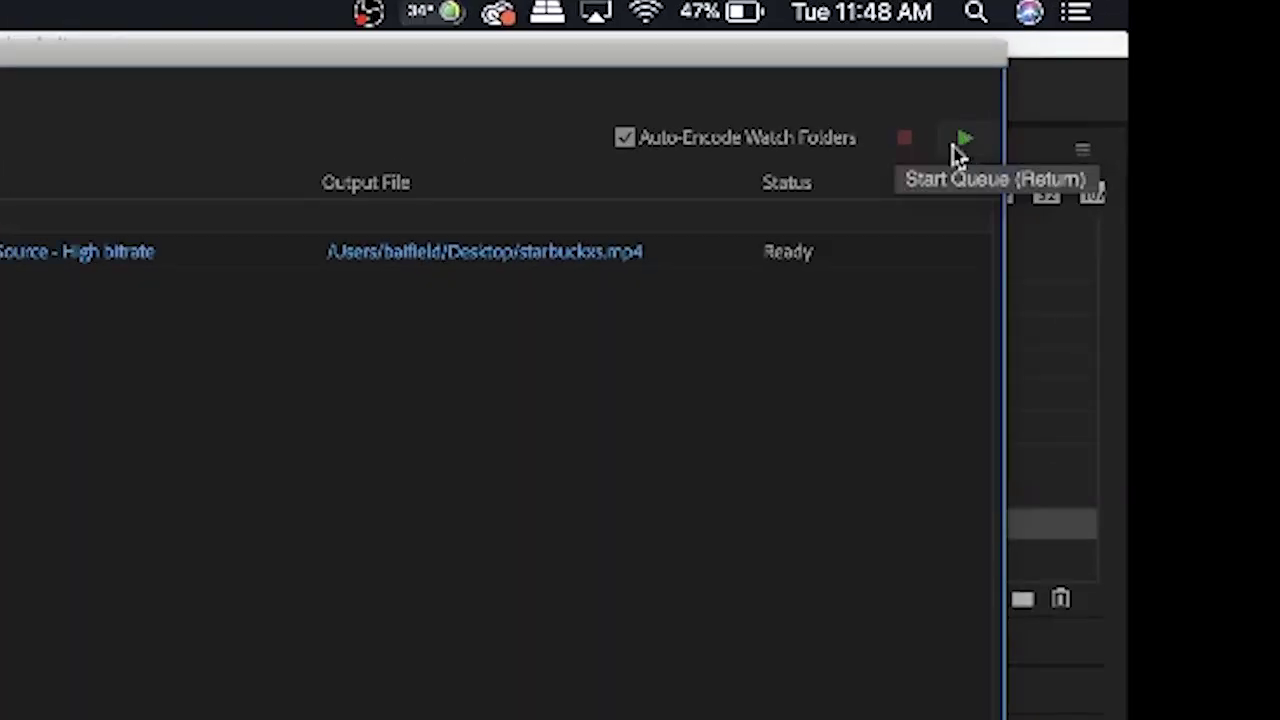
pyautogui.click(966, 146)
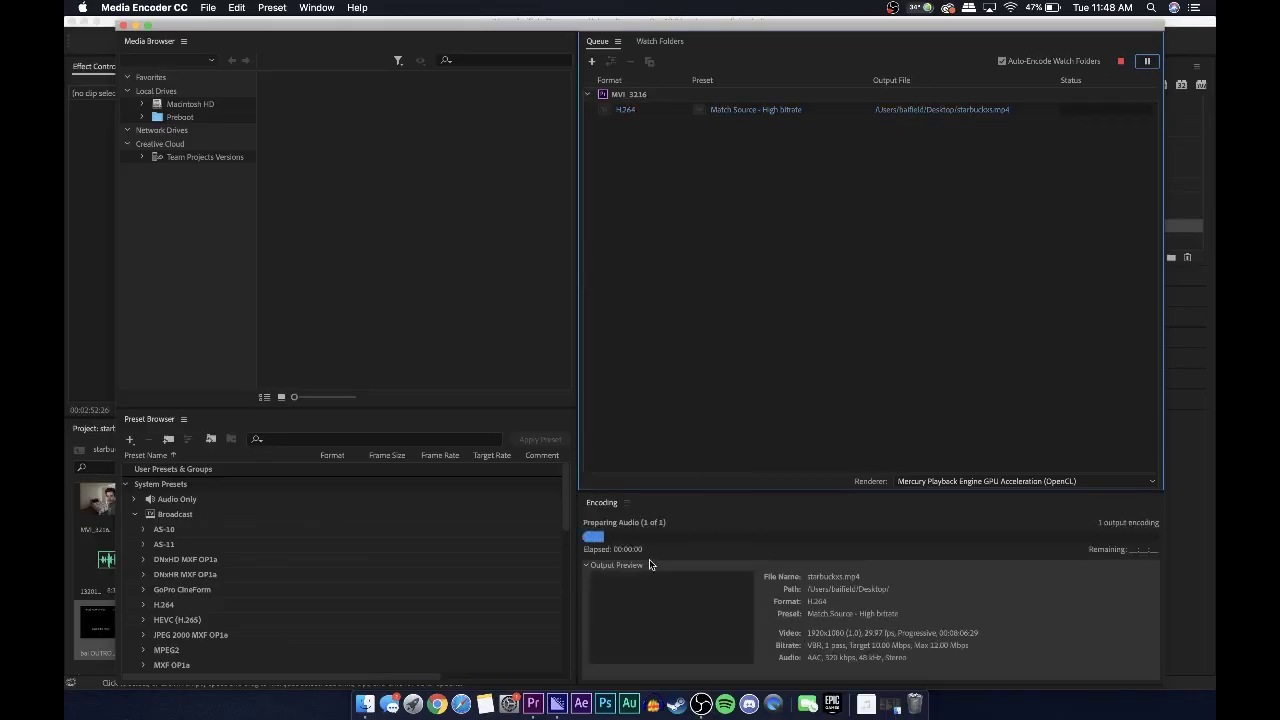
# Switch back to Premiere Pro and move the sequence playhead to 00:01:30:09 while the export encodes
pyautogui.click(533, 704)
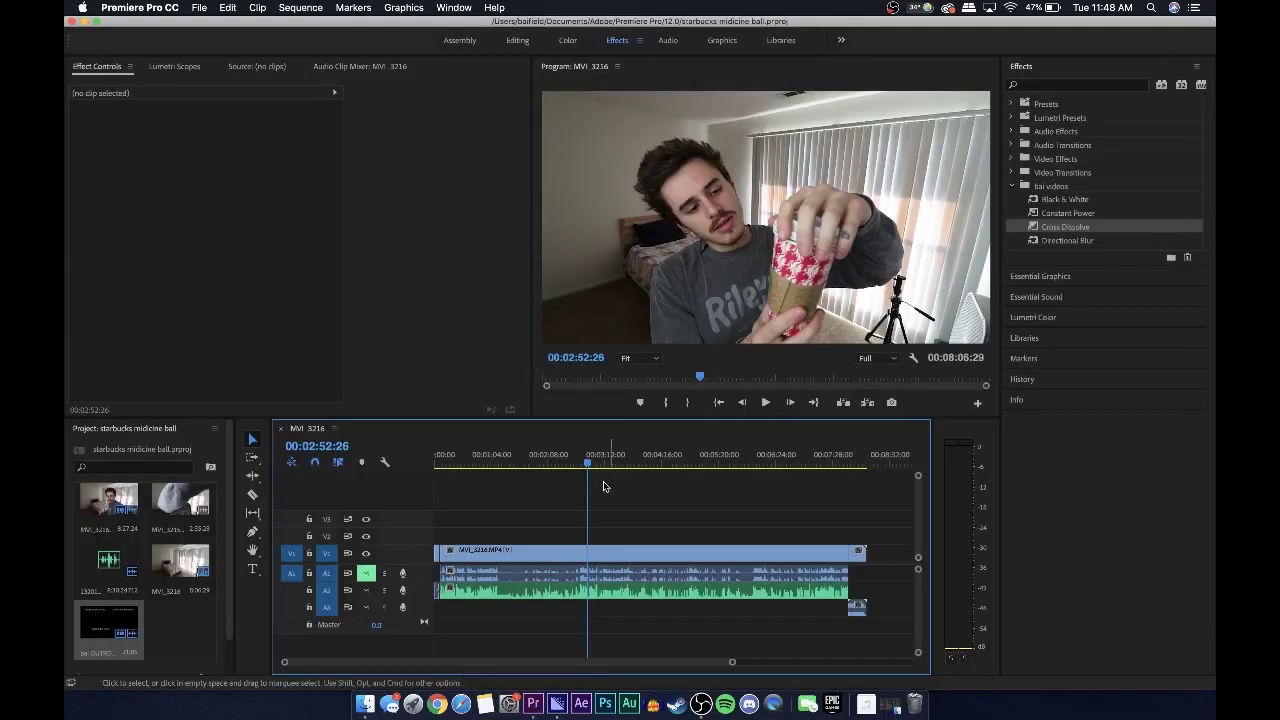
pyautogui.click(620, 456)
pyautogui.moveTo(620, 456); pyautogui.dragTo(515, 456)
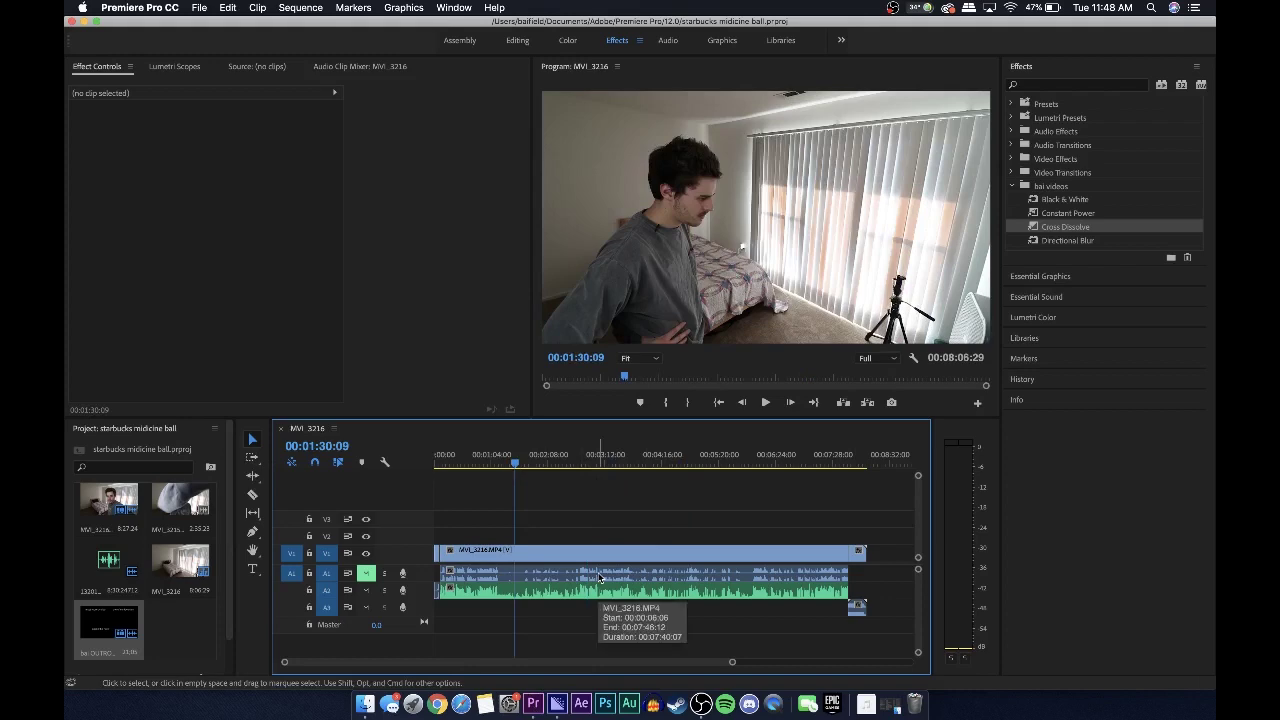
# Switch to Media Encoder, pause the running encode and request that the queue stop
pyautogui.click(557, 704)
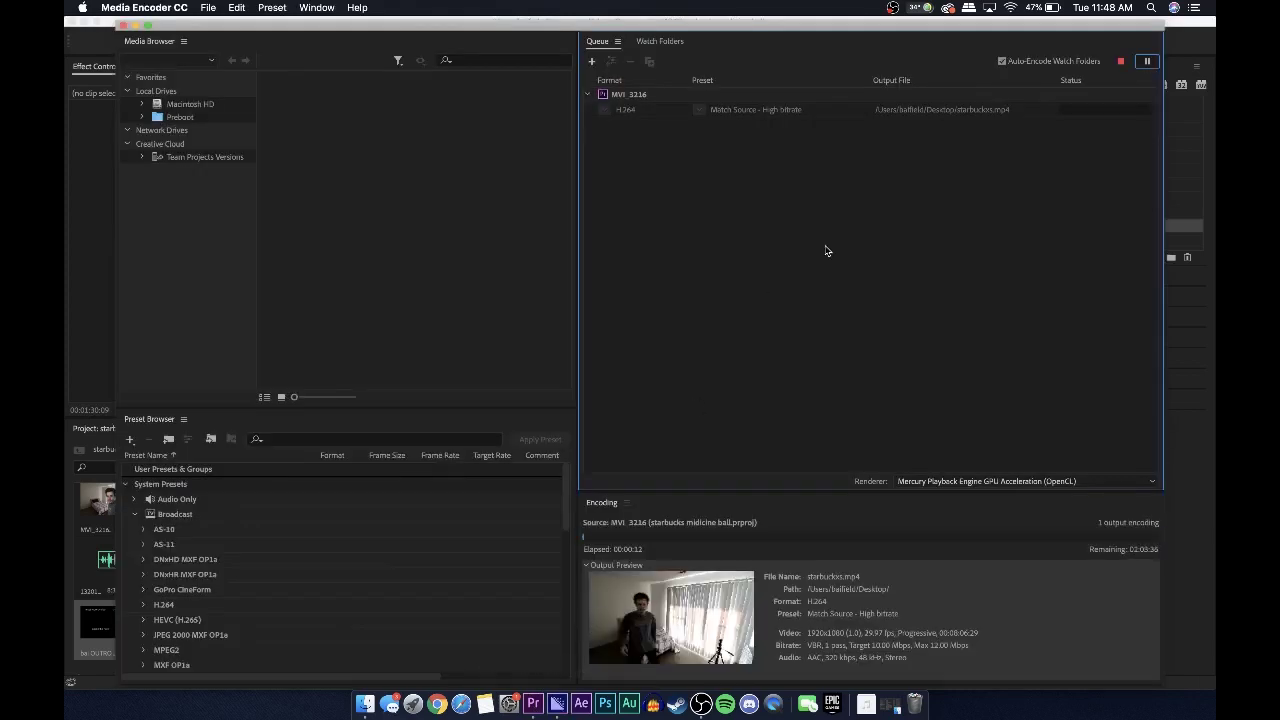
pyautogui.click(1146, 62)
pyautogui.click(1120, 61)
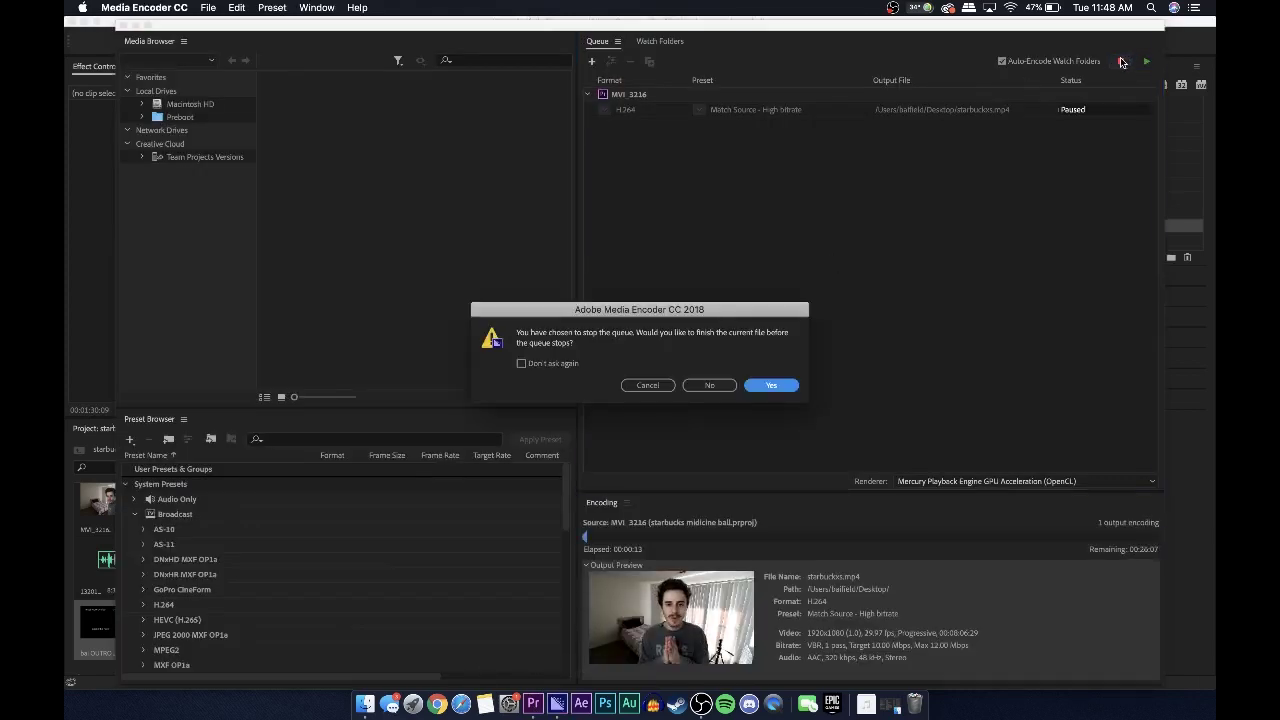
# Switch to Premiere Pro and try exporting the sequence directly instead of queueing it, cancelling the render and the export settings
pyautogui.press('cmd+Tab')
pyautogui.press('super+m')
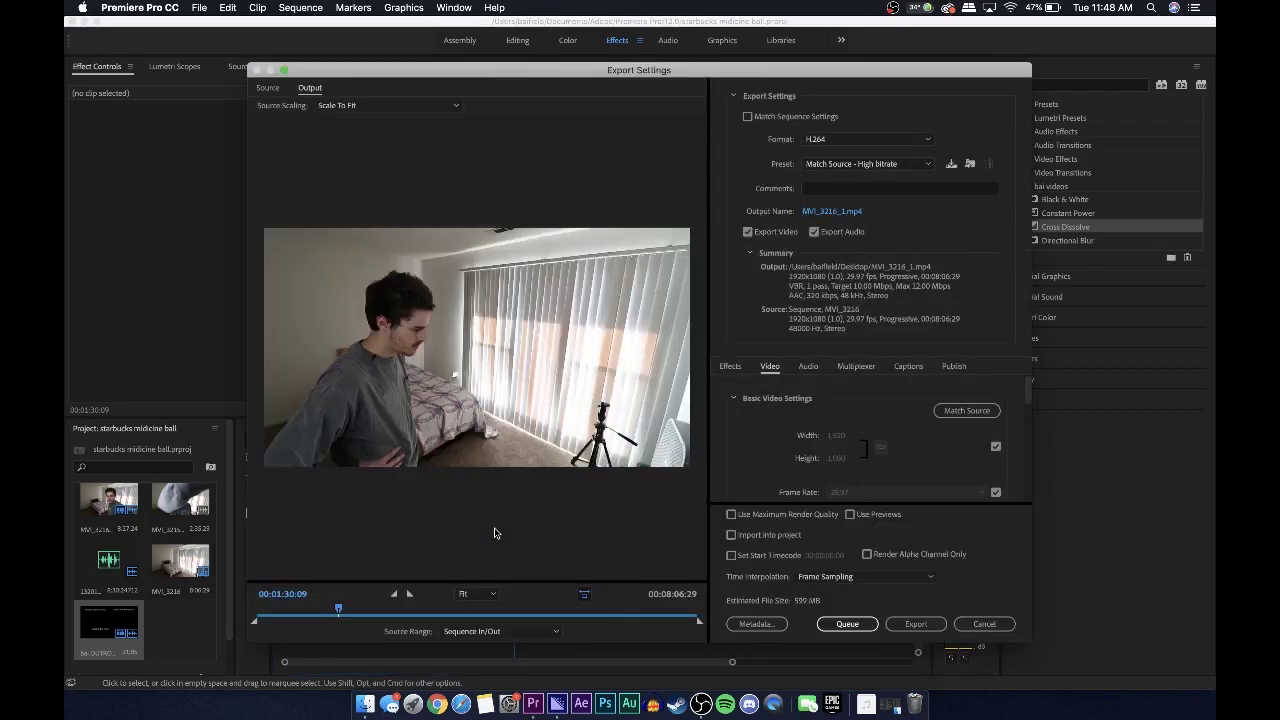
pyautogui.click(906, 628)
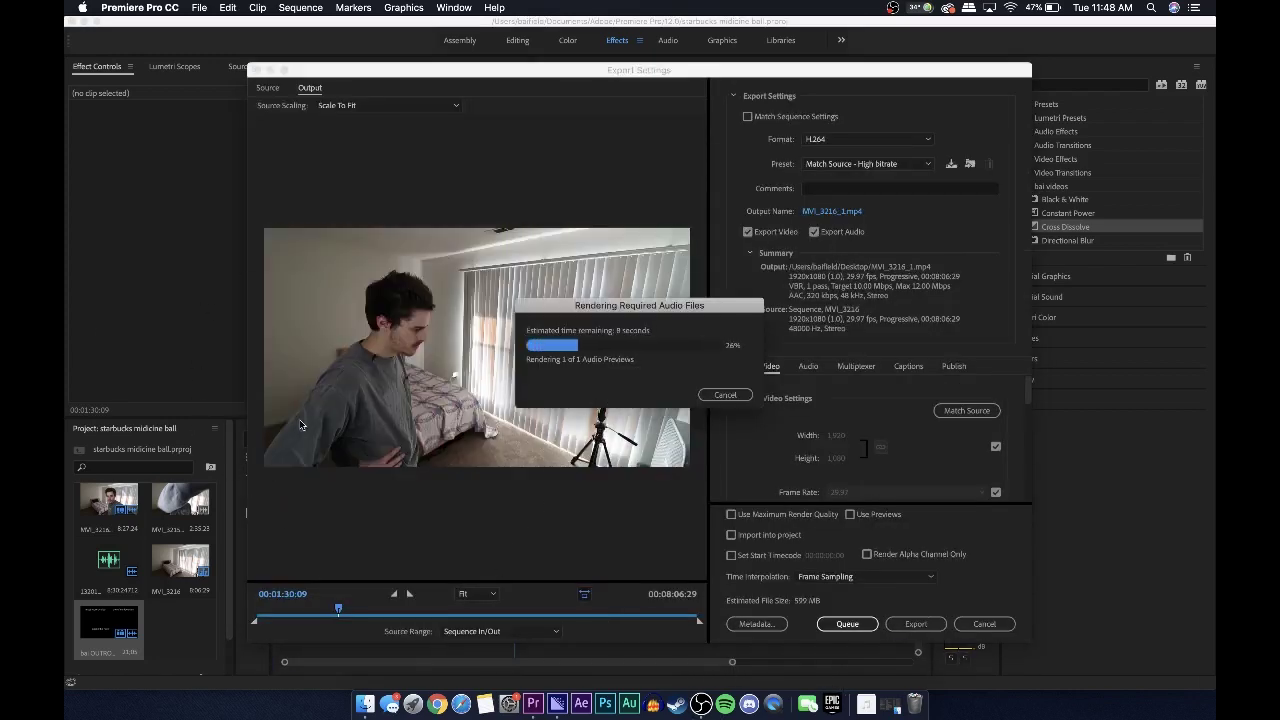
pyautogui.click(716, 398)
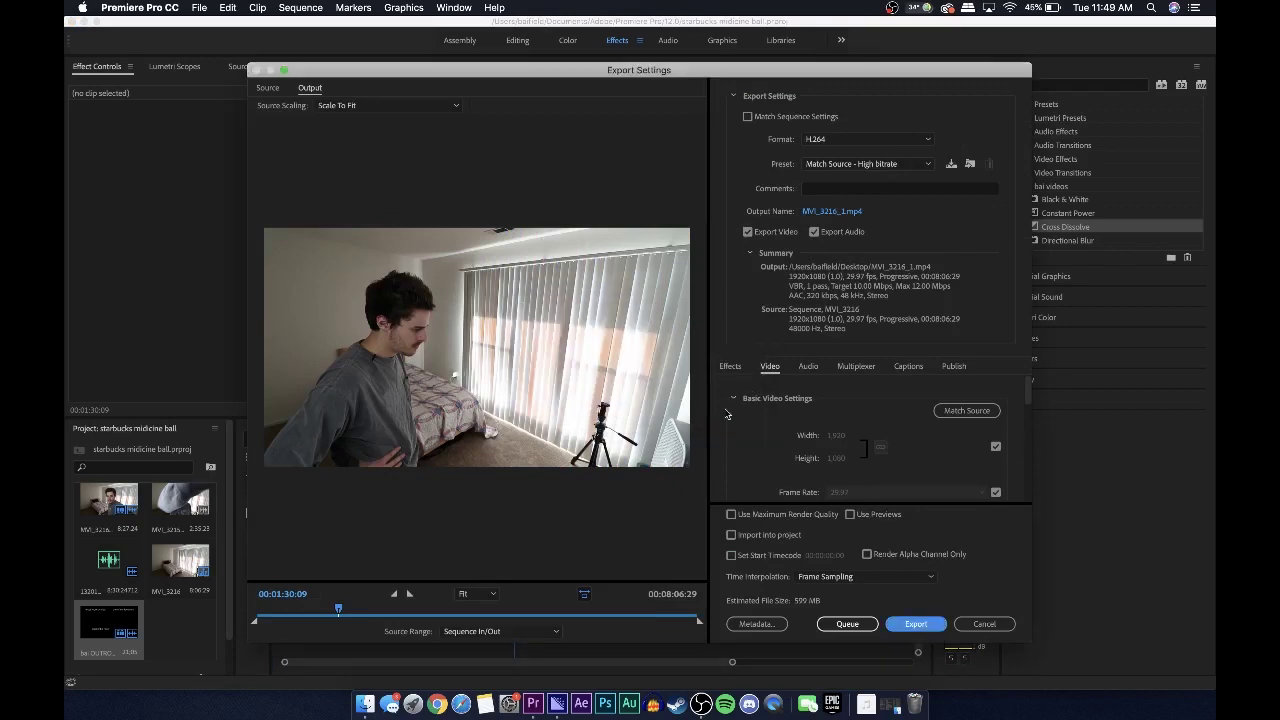
pyautogui.click(988, 623)
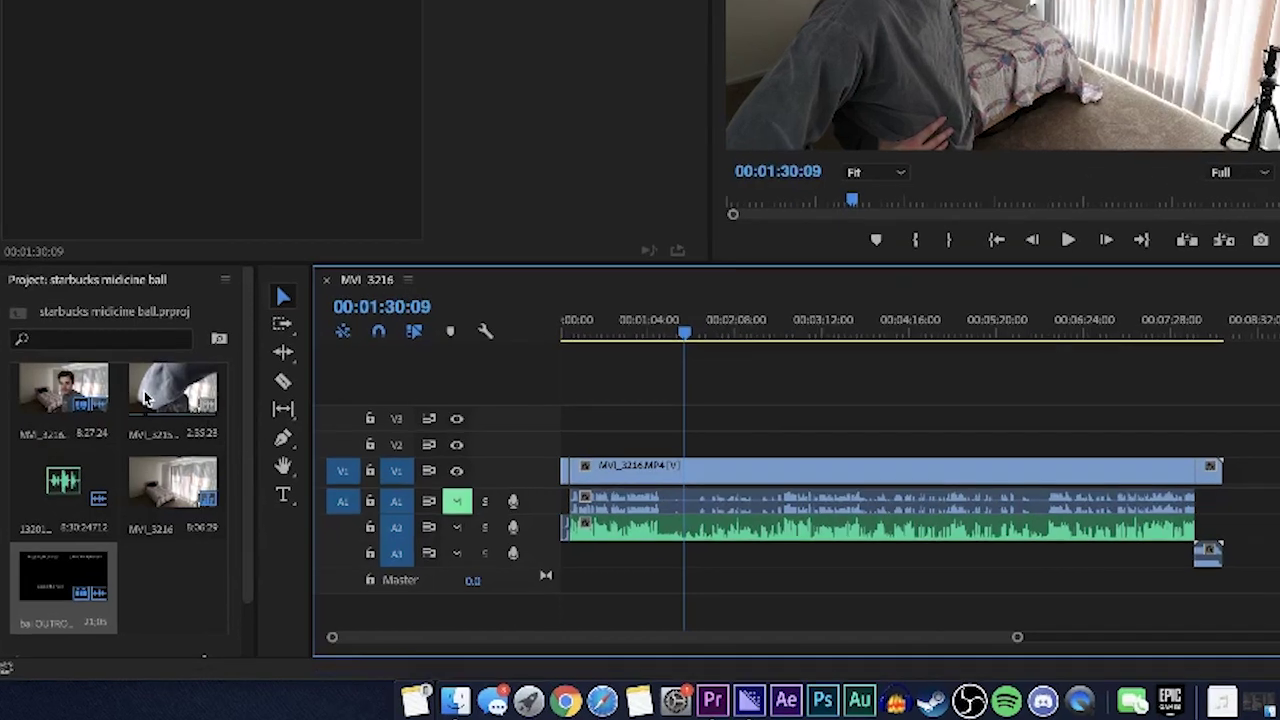
# Place the MVI_3215 clip on track V2 and the MVI_3216 source clip on V3, both starting at about 00:02:05
pyautogui.moveTo(181, 500); pyautogui.dragTo(588, 531)
pyautogui.moveTo(808, 443)
pyautogui.mouseDown()
pyautogui.moveTo(745, 395)
pyautogui.moveTo(815, 443)
pyautogui.mouseUp()
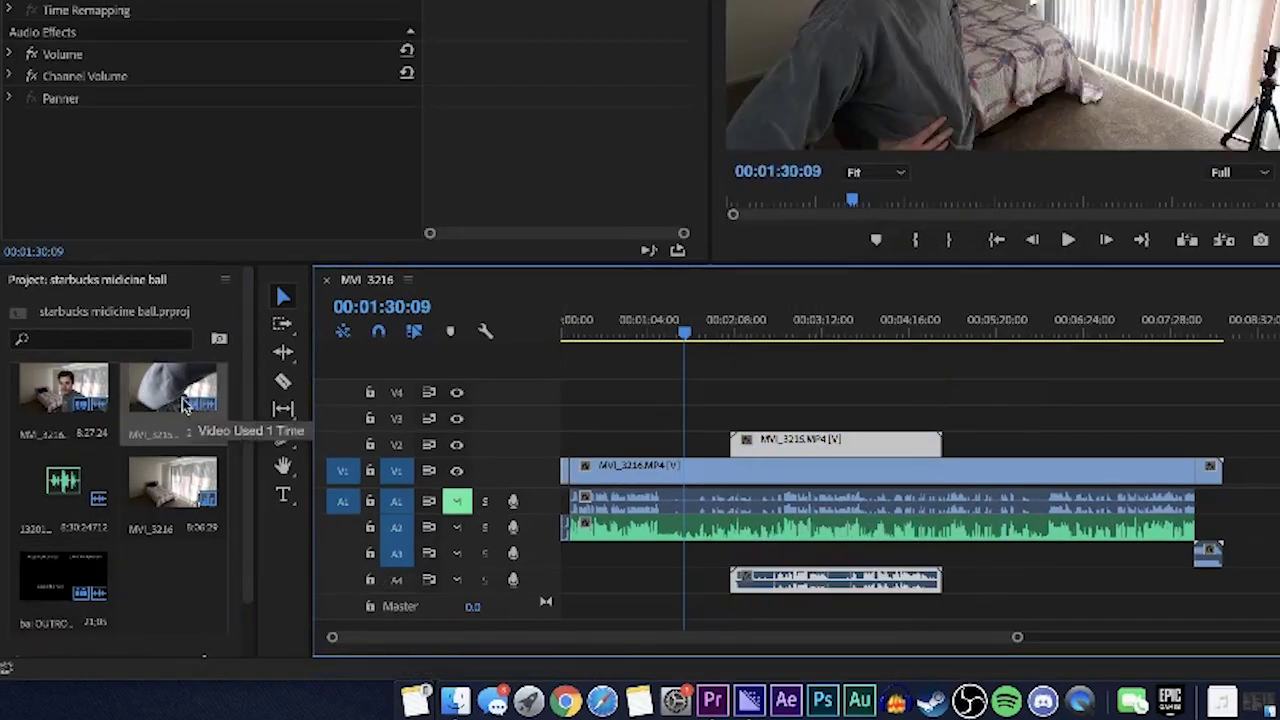
pyautogui.moveTo(62, 395); pyautogui.dragTo(746, 416)
pyautogui.click(818, 360)
pyautogui.click(840, 330)
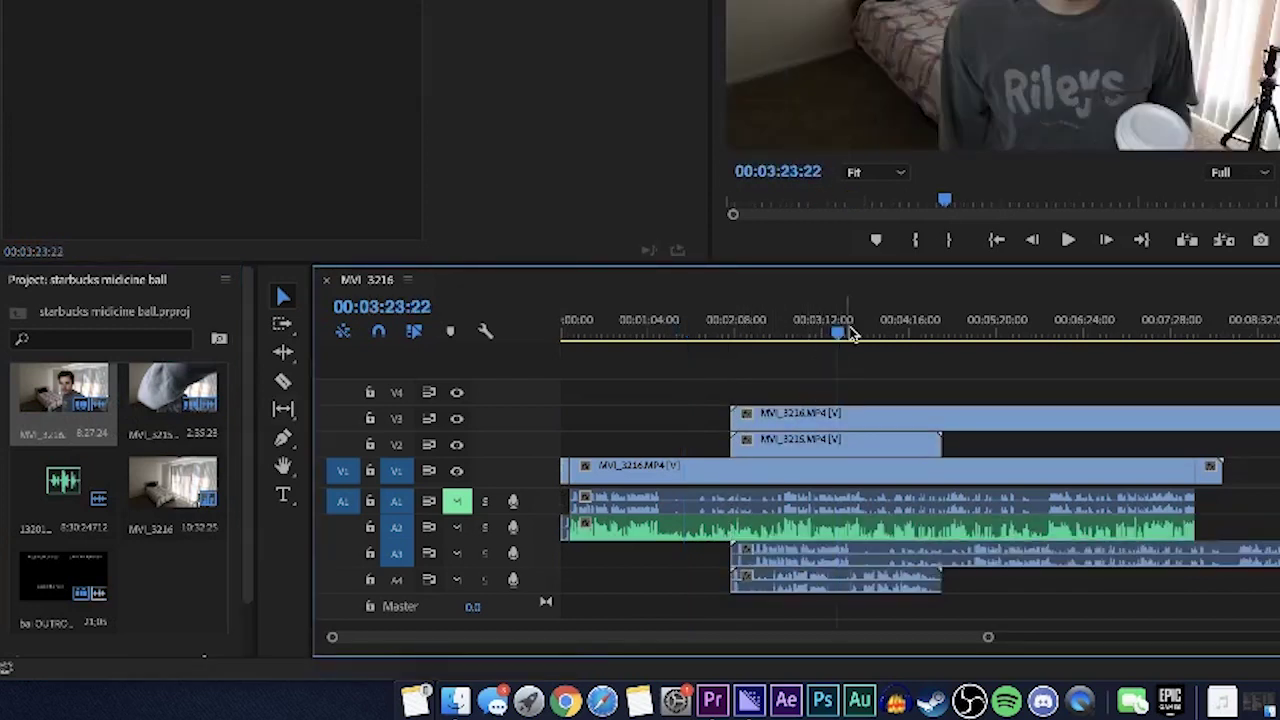
# Cut the V3 clip where the V2 clip below it ends and delete the remainder with its audio
pyautogui.press('c')
pyautogui.click(945, 424)
pyautogui.press('v')
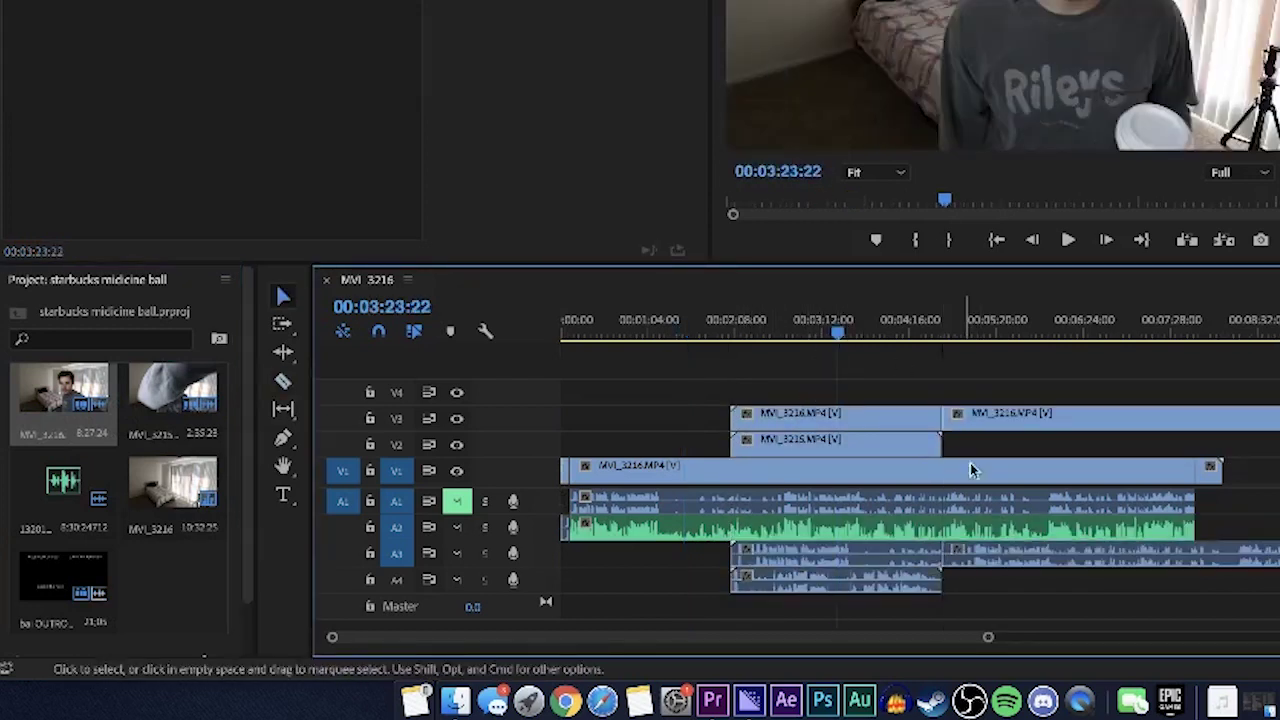
pyautogui.click(990, 570)
pyautogui.press('Delete')
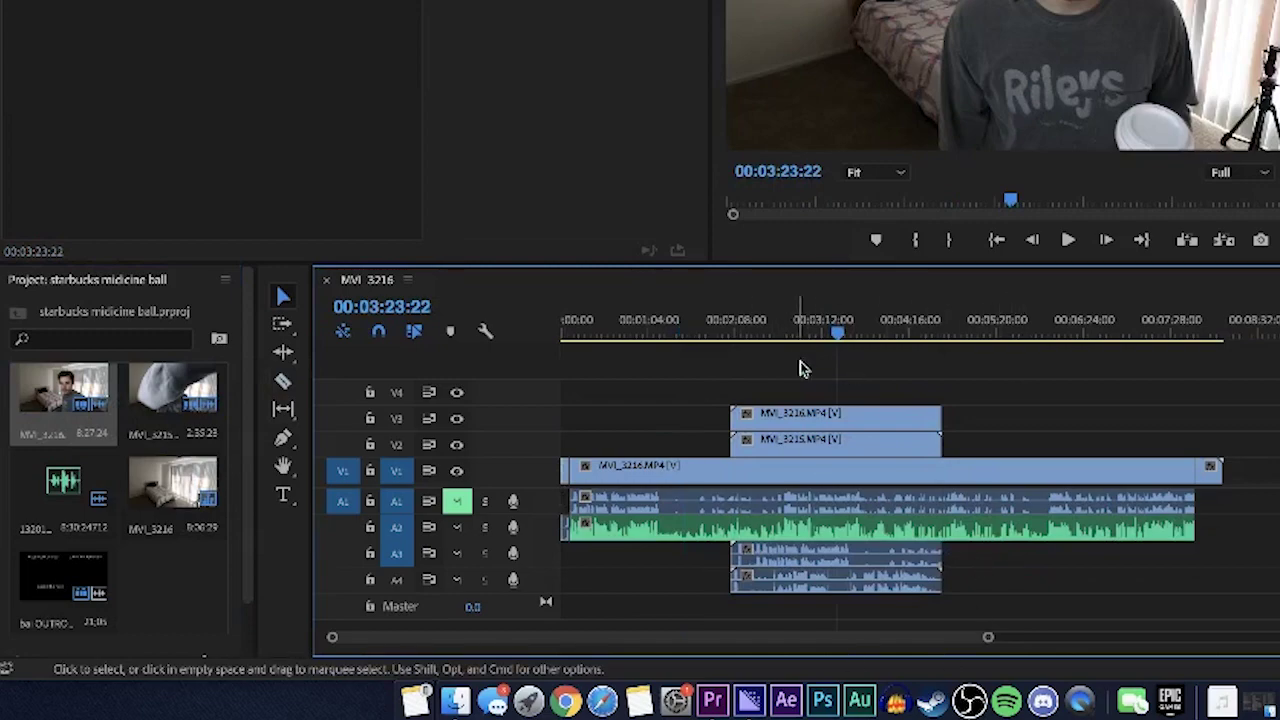
# Change the label colour of the shortened MVI_3216.MP4 clip on track V3
pyautogui.click(822, 420)
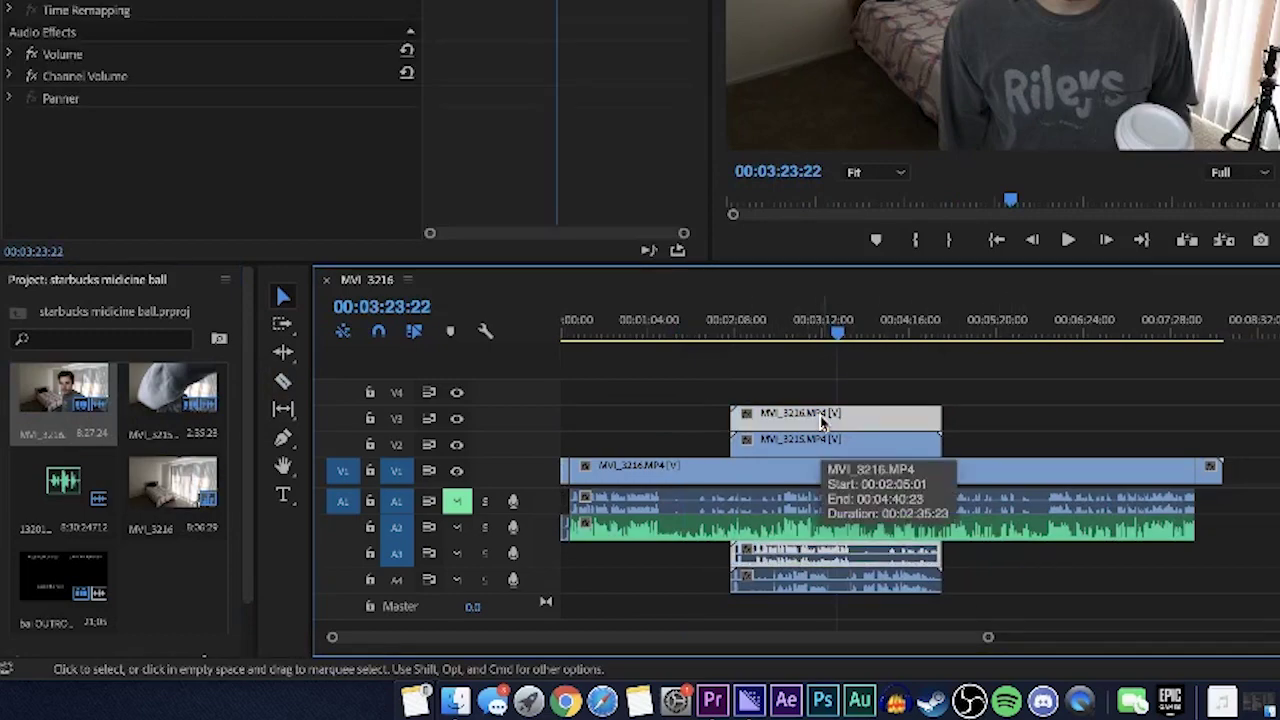
pyautogui.rightClick(822, 420)
pyautogui.moveTo(964, 204)
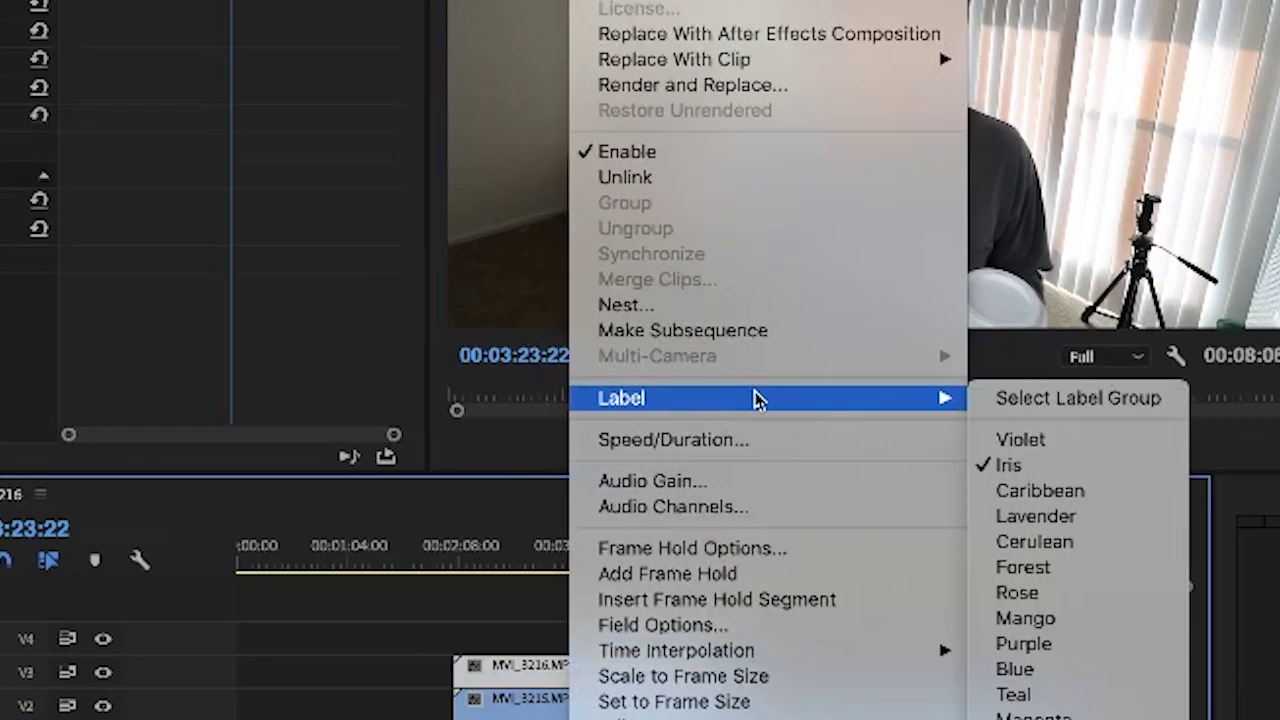
pyautogui.click(731, 186)
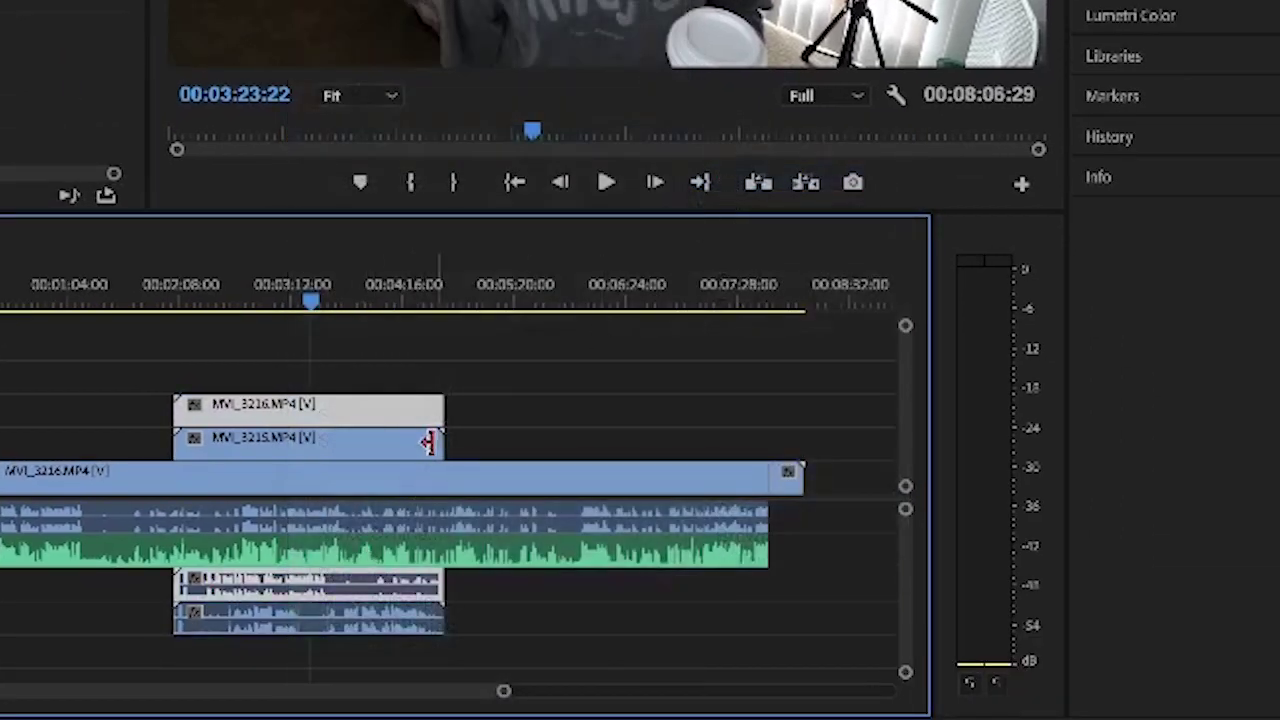
# Set the label colour of the MVI_3215.MP4 clip on track V2 to Green
pyautogui.click(420, 457)
pyautogui.rightClick(420, 457)
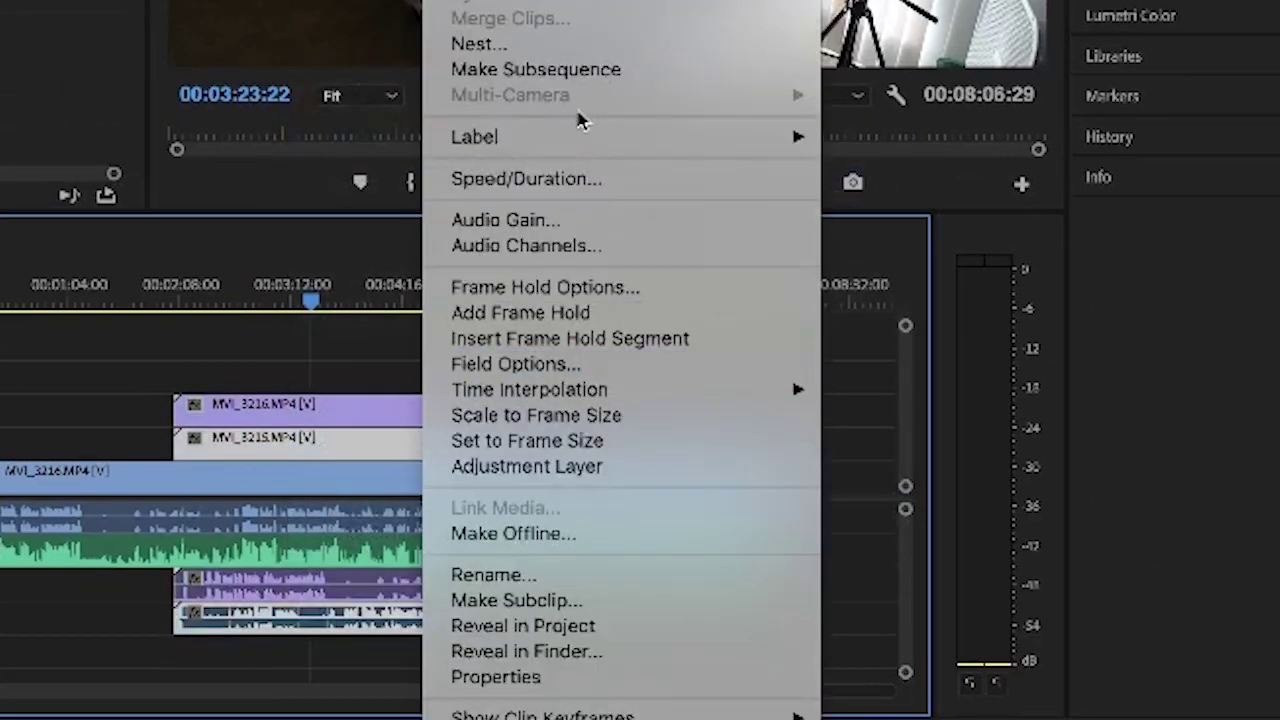
pyautogui.moveTo(586, 137)
pyautogui.click(890, 512)
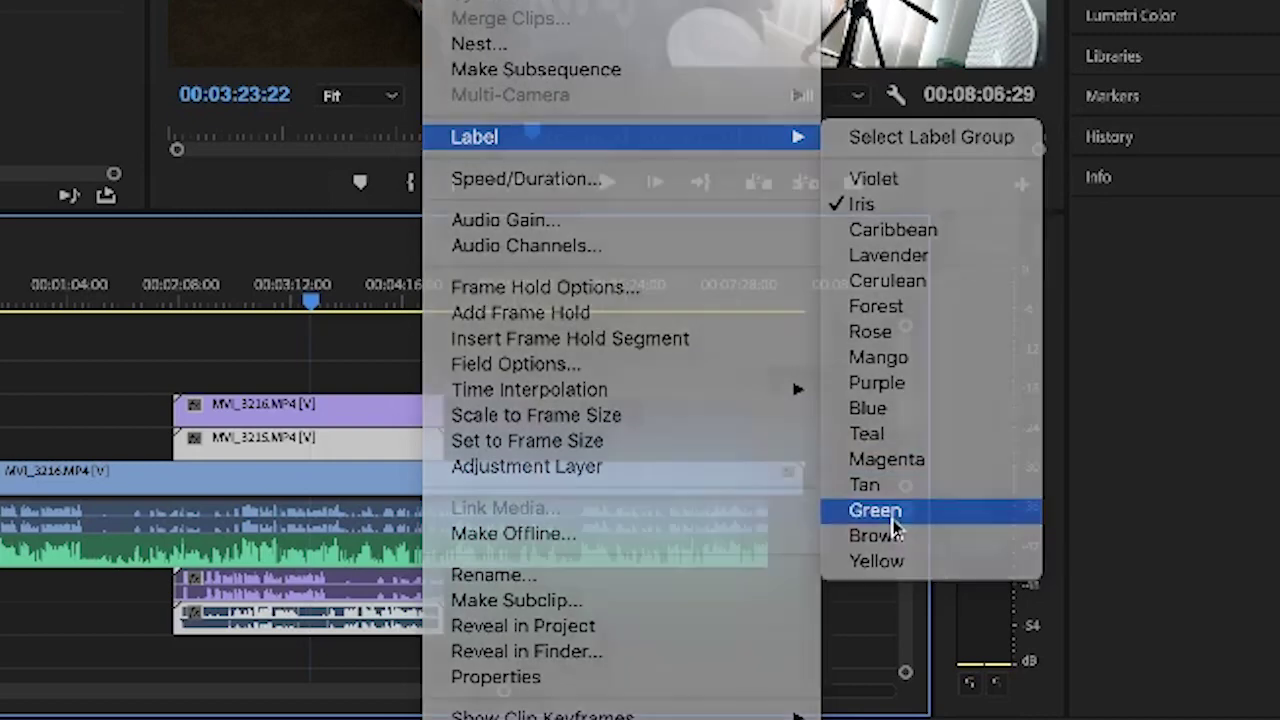
# Set the label colour of the long MVI_3216.MP4 clip on track V1 to Cerulean
pyautogui.click(476, 477)
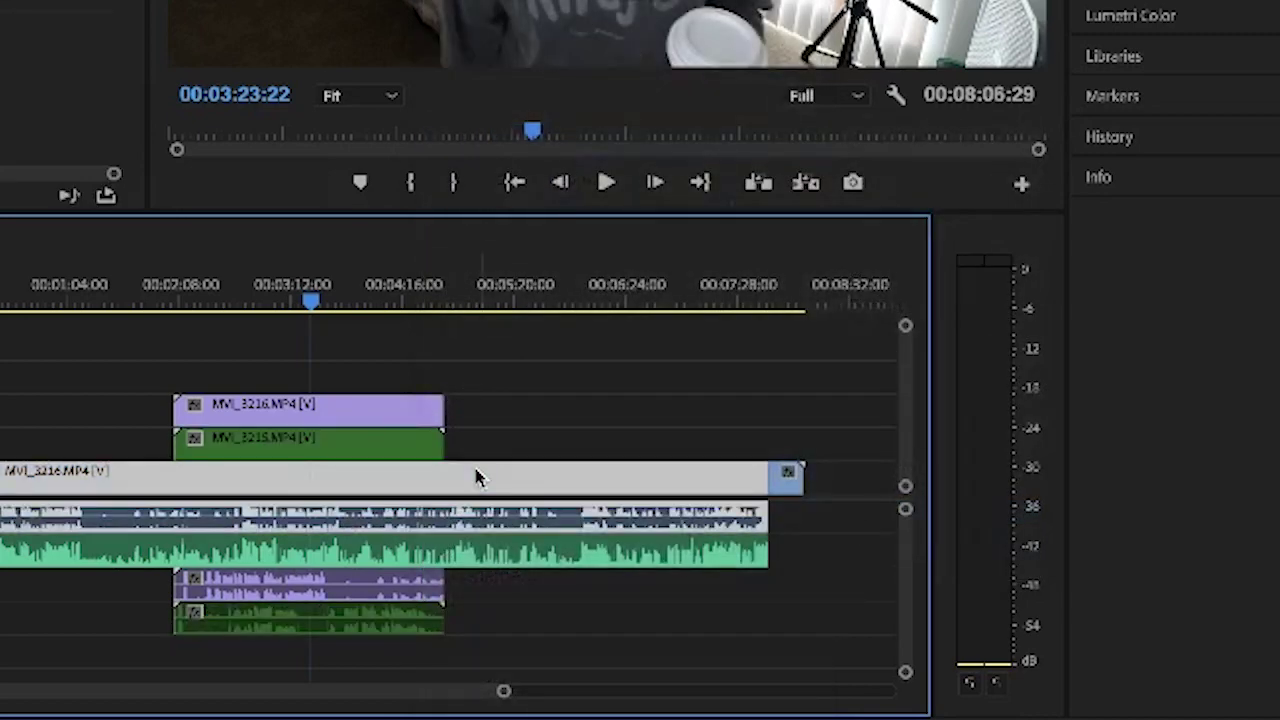
pyautogui.rightClick(480, 479)
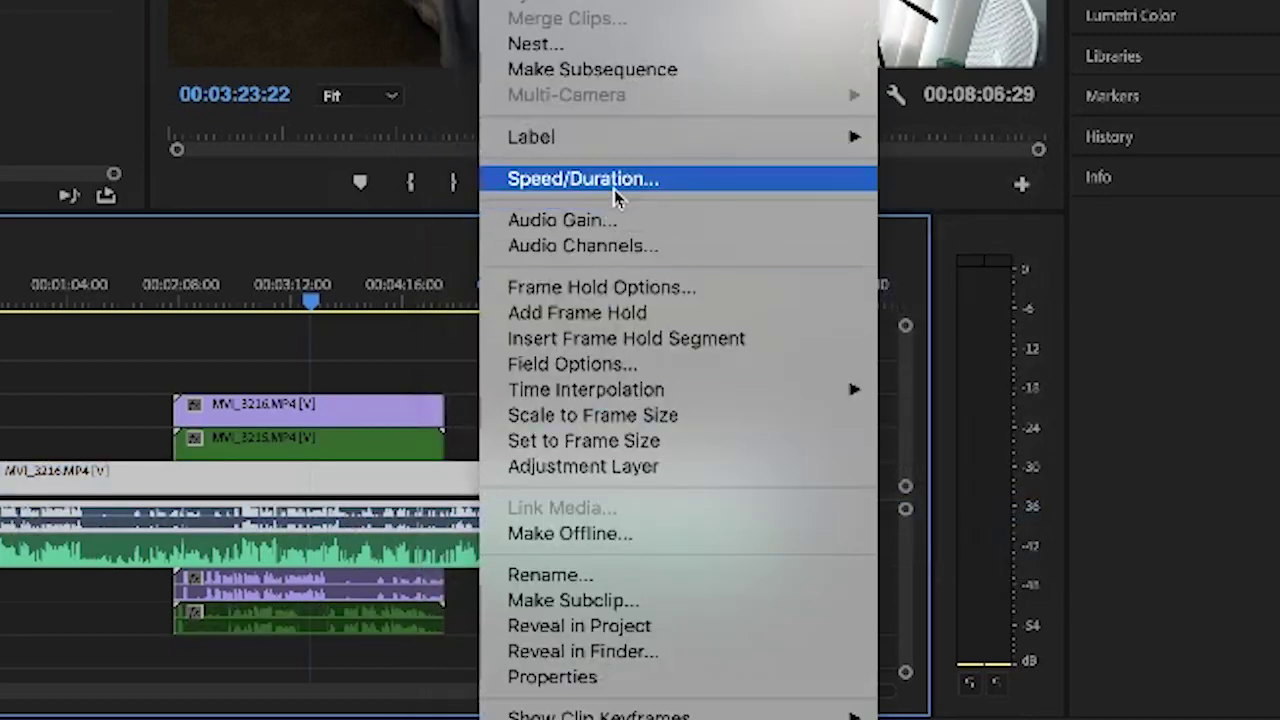
pyautogui.moveTo(645, 140)
pyautogui.click(955, 290)
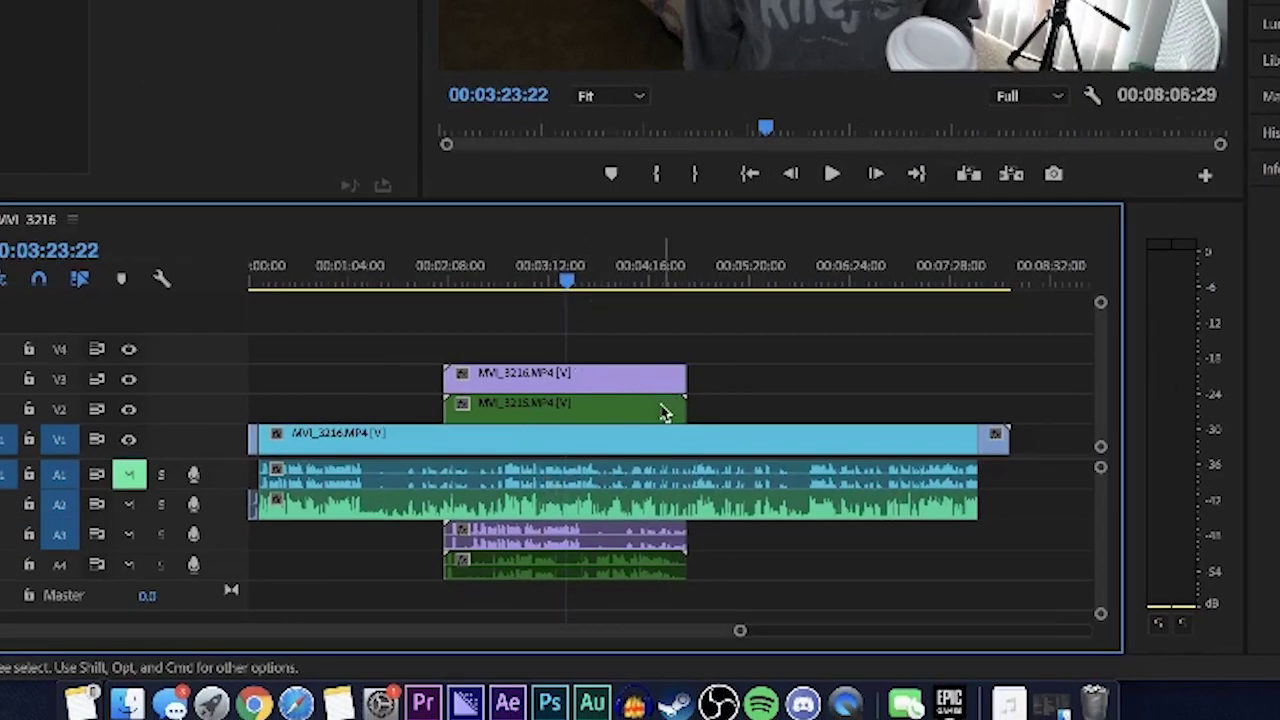
# Set the label colour of the long audio clip on track A2 to Magenta
pyautogui.click(586, 522)
pyautogui.rightClick(586, 522)
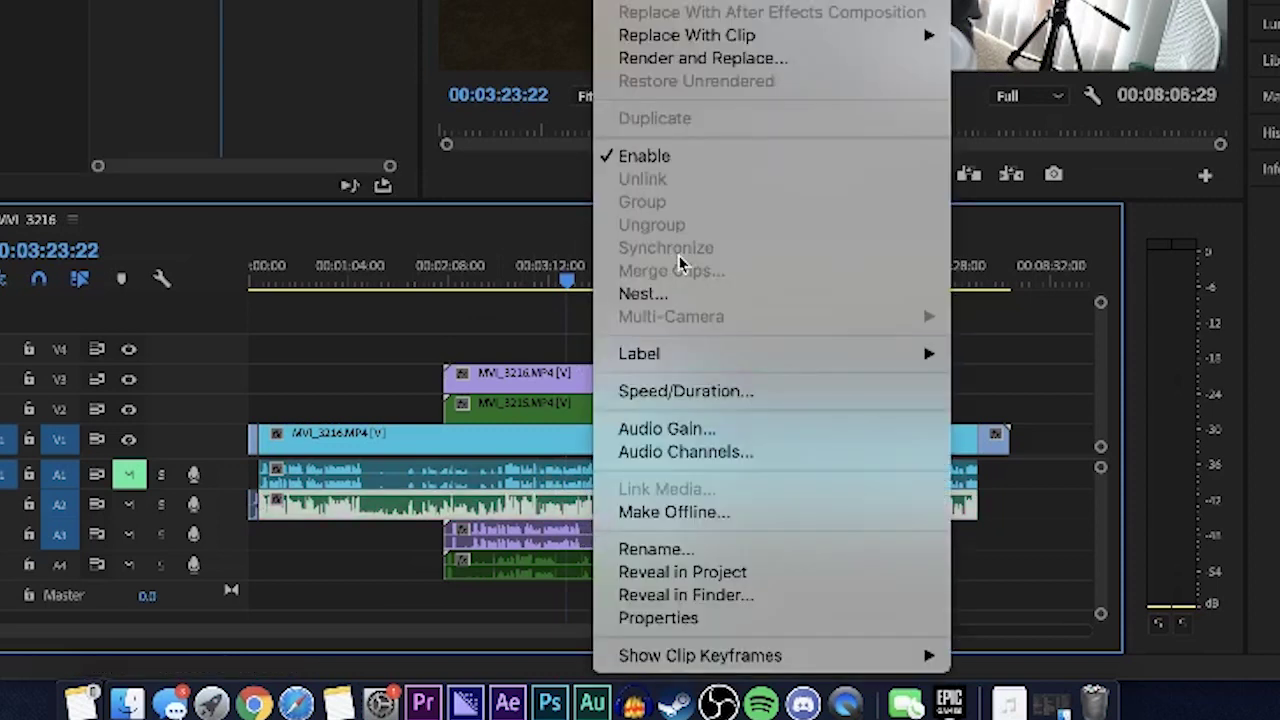
pyautogui.moveTo(682, 356)
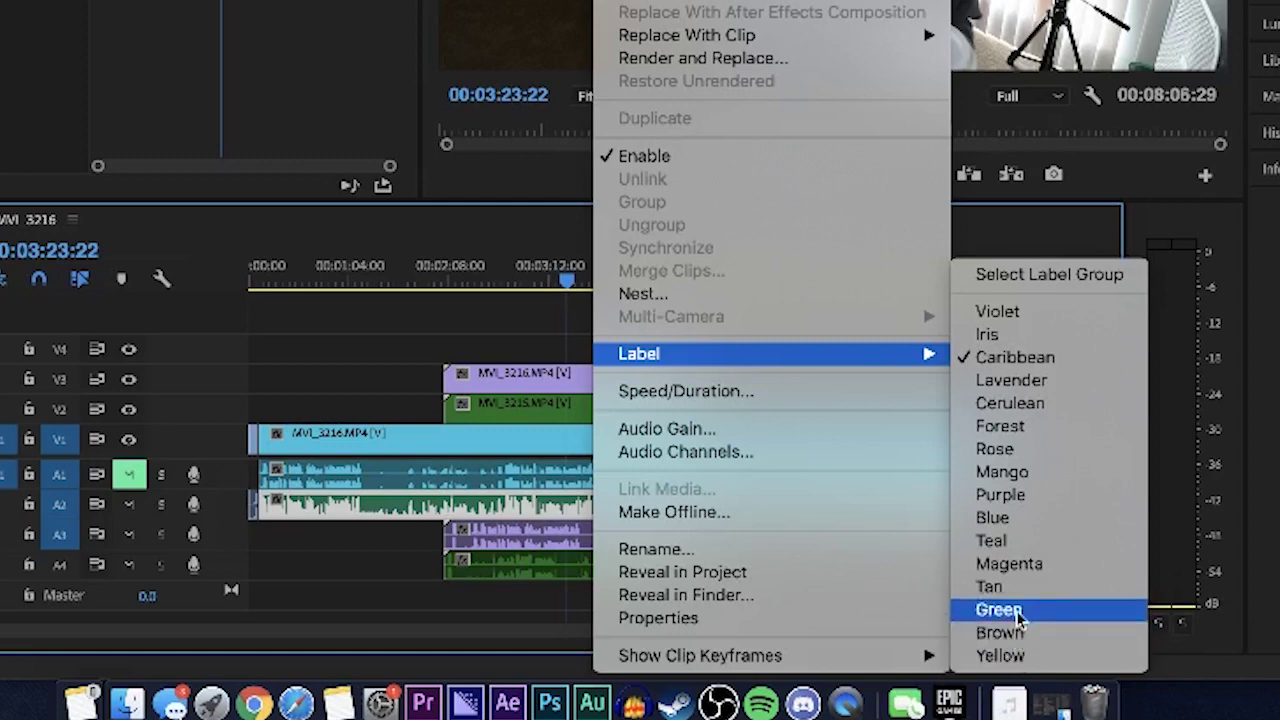
pyautogui.click(1015, 564)
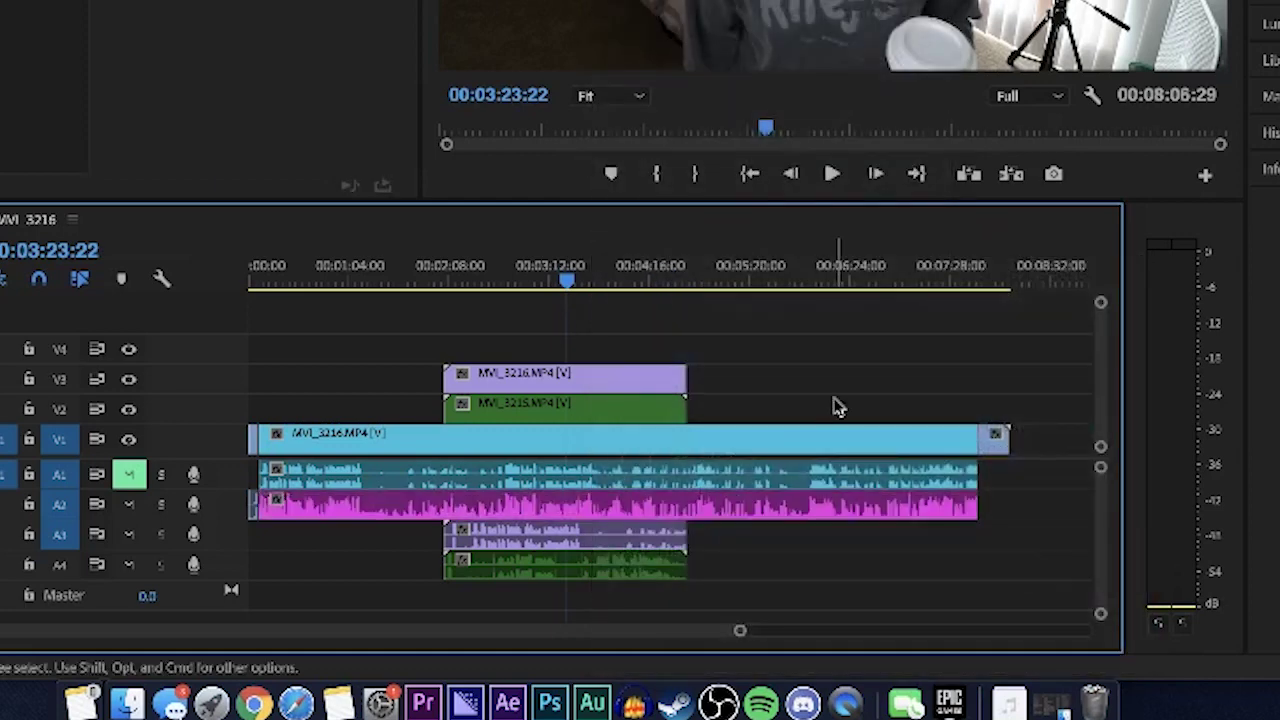
# In the label preferences, rename the Magenta label colour to Red
pyautogui.click(463, 453)
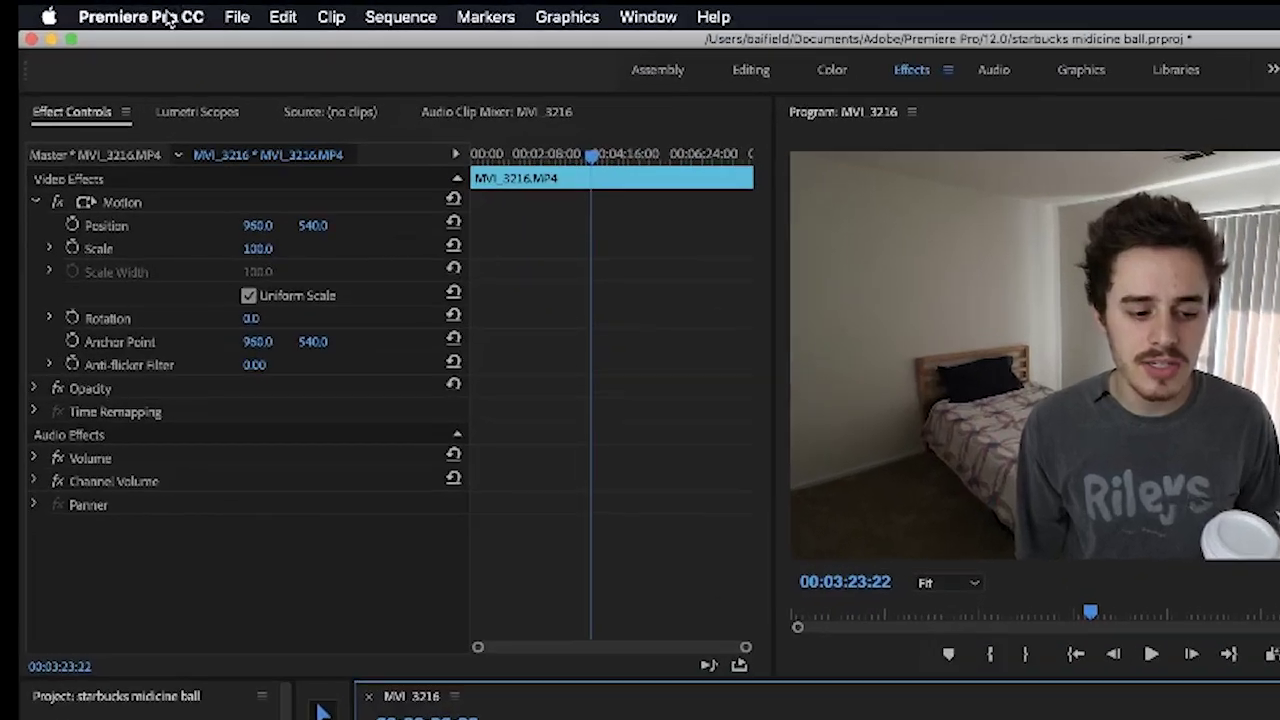
pyautogui.click(170, 18)
pyautogui.moveTo(168, 102)
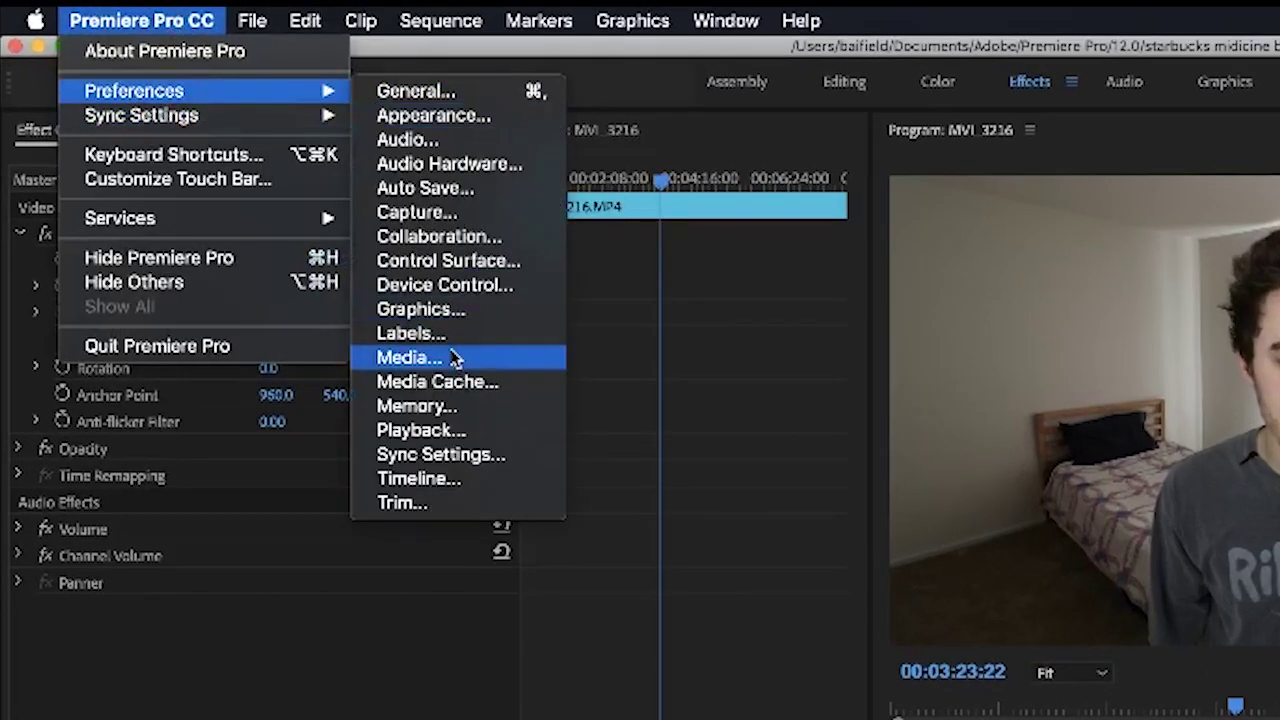
pyautogui.click(450, 337)
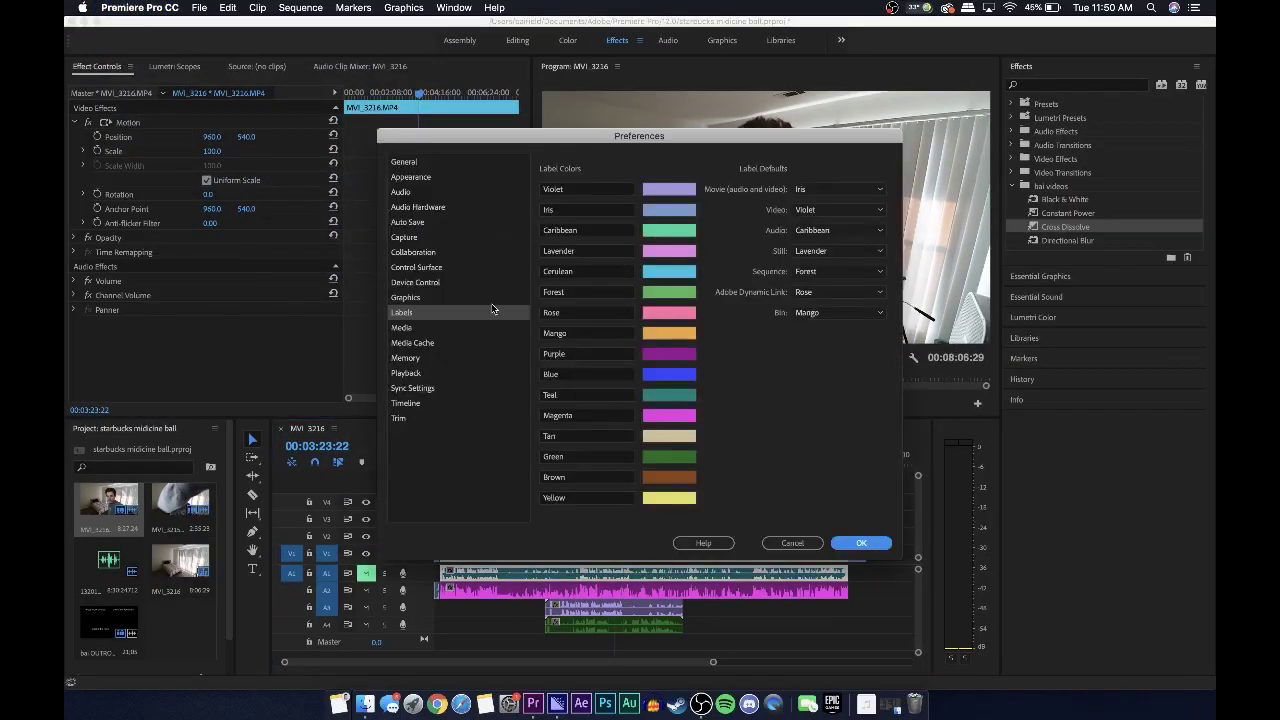
pyautogui.click(141, 8)
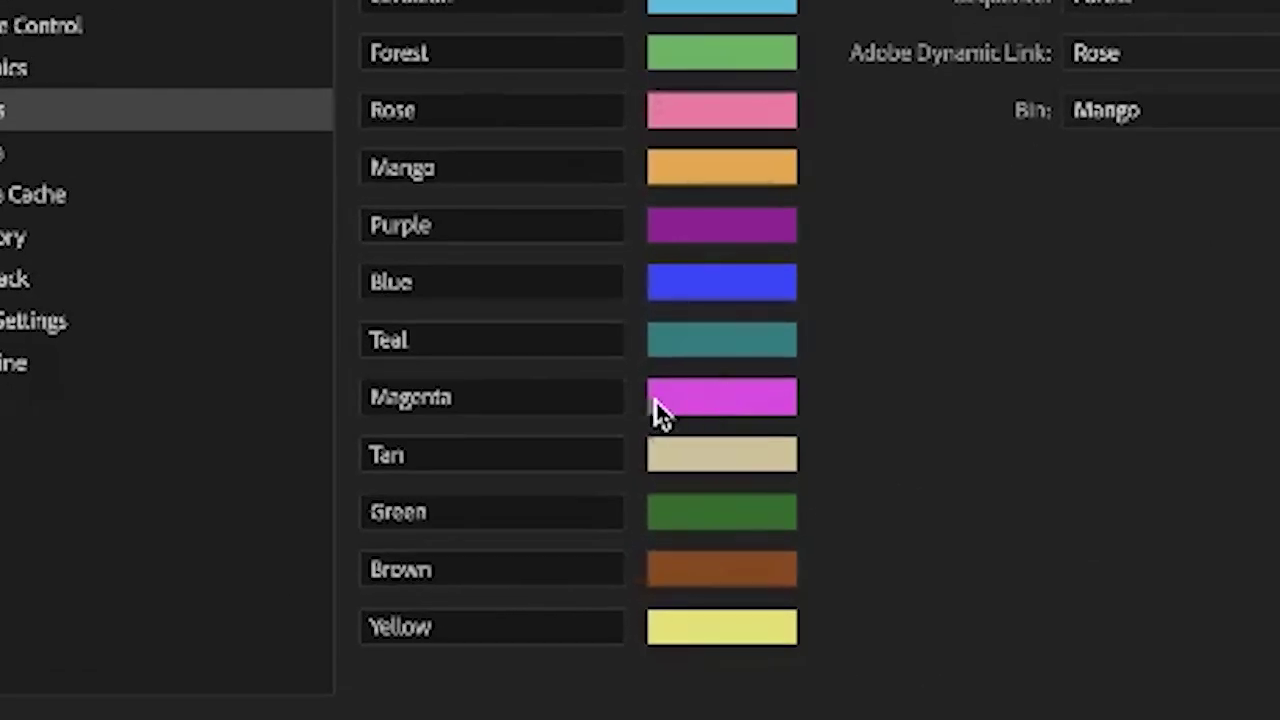
pyautogui.click(594, 399)
pyautogui.press('BackSpace')
pyautogui.press('BackSpace')
pyautogui.press('BackSpace')
pyautogui.press('BackSpace')
pyautogui.press('BackSpace')
pyautogui.press('BackSpace')
pyautogui.press('BackSpace')
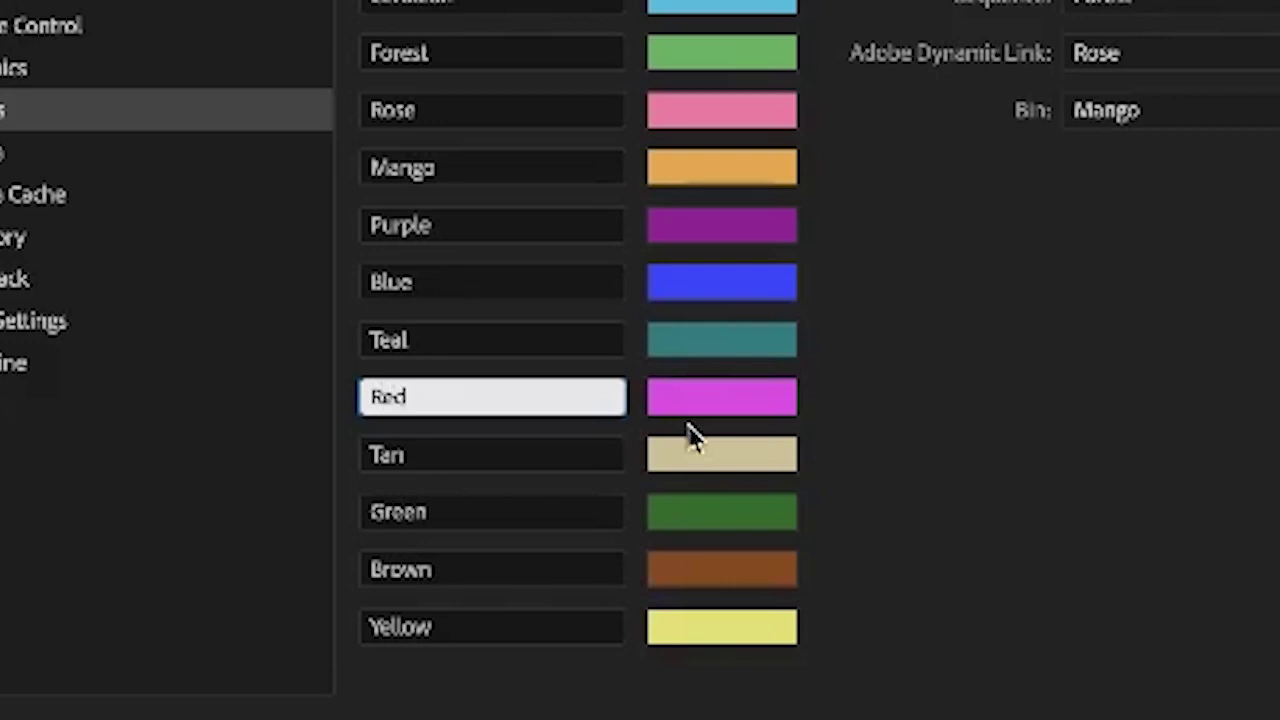
# Change the Red label's swatch to a bright red, apply the preferences and deselect the timeline clips
pyautogui.click(750, 400)
pyautogui.moveTo(700, 374); pyautogui.dragTo(696, 418)
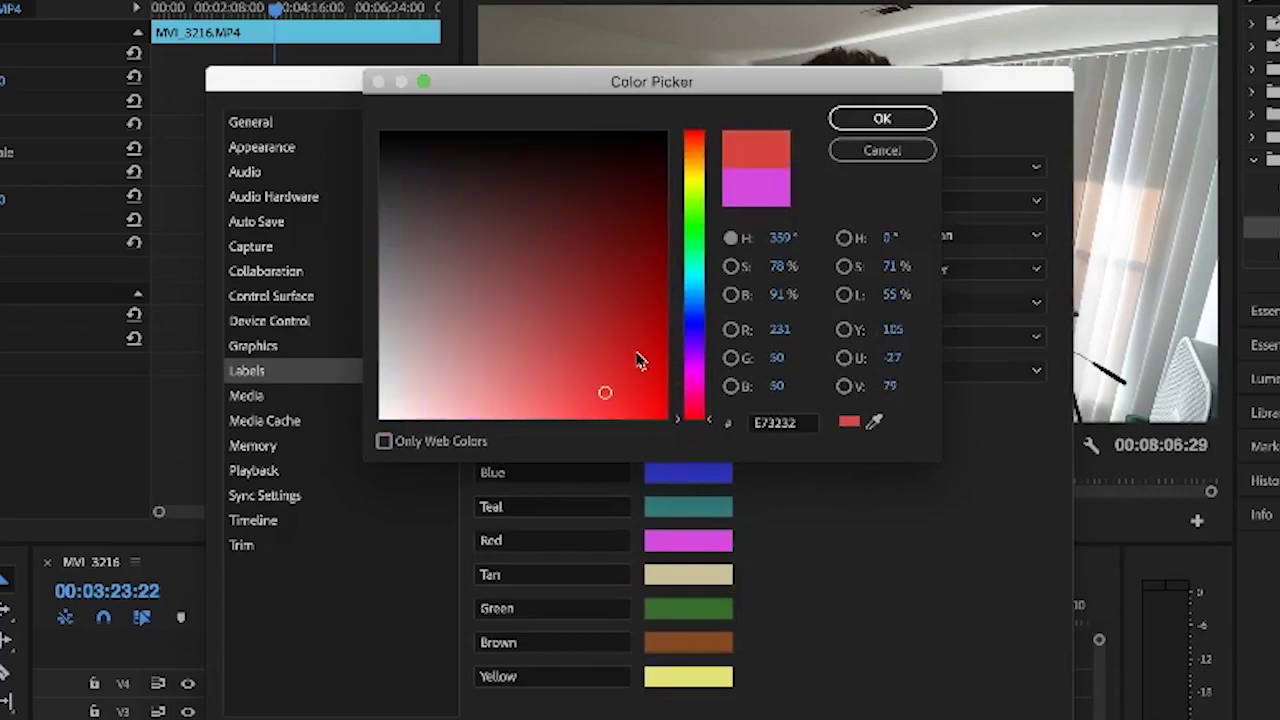
pyautogui.moveTo(640, 361); pyautogui.dragTo(716, 443)
pyautogui.click(884, 118)
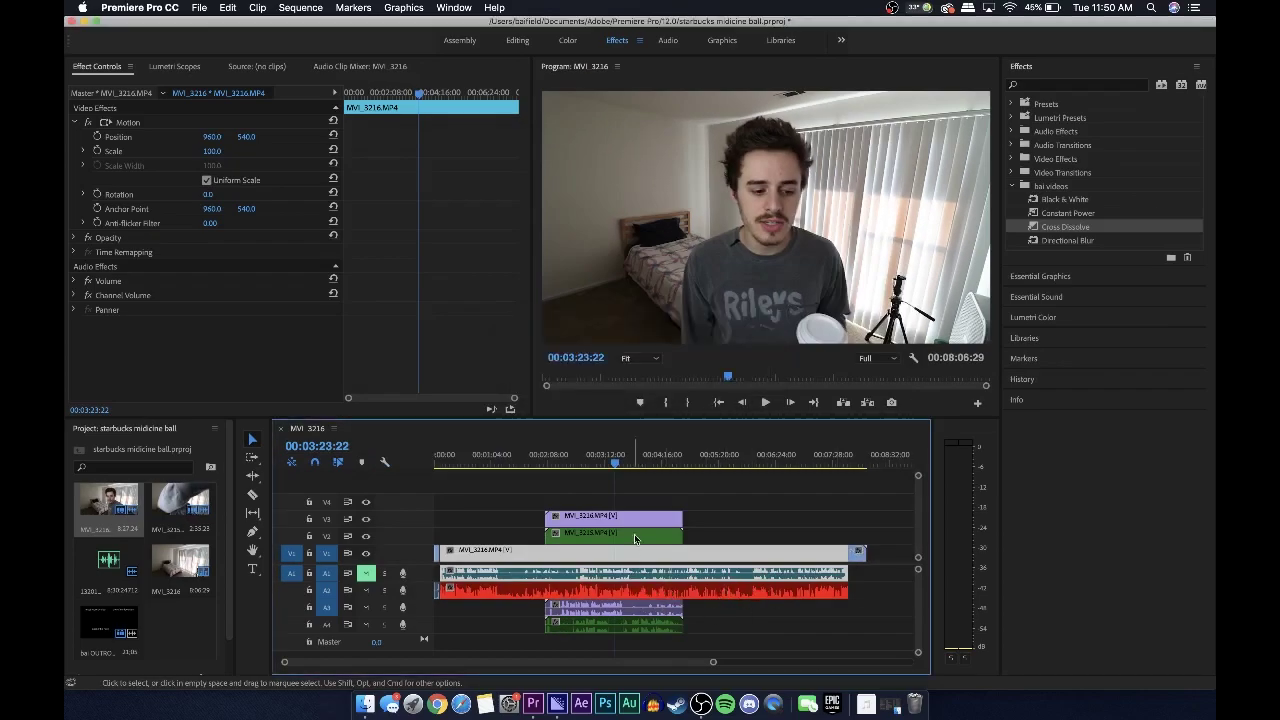
pyautogui.click(795, 627)
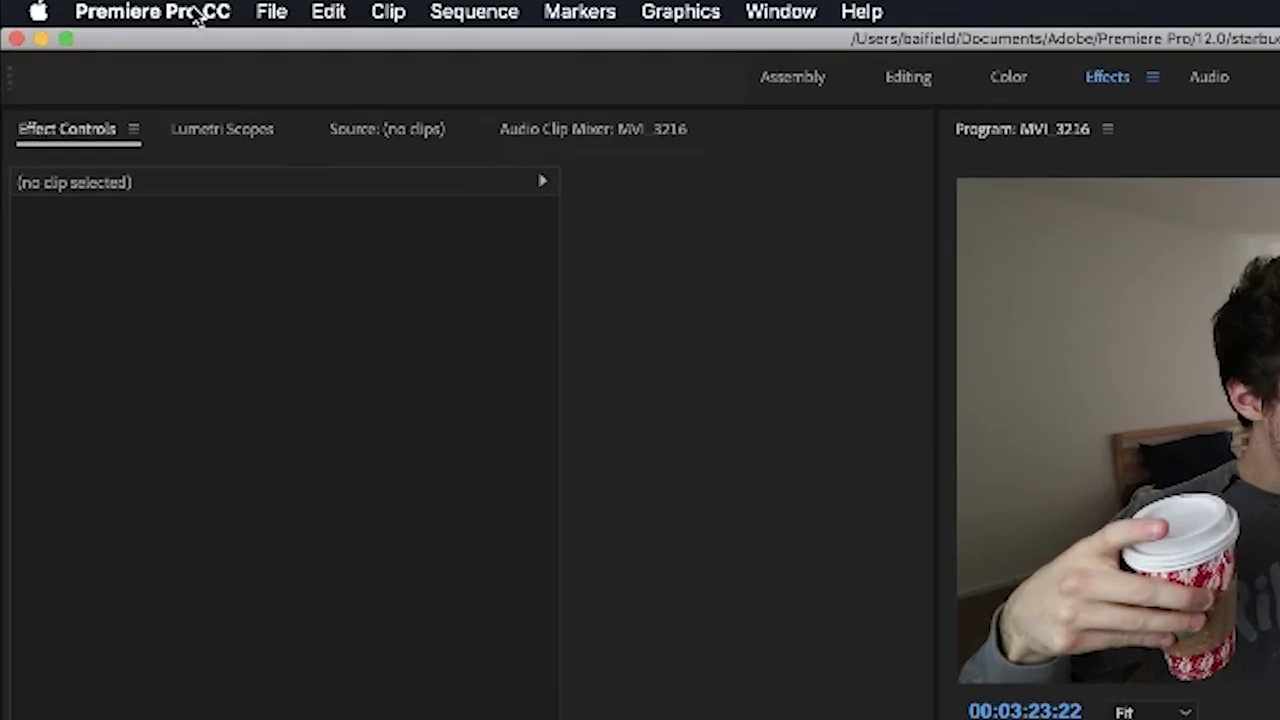
# Look up the commands assigned to the Command+B combination in the keyboard shortcuts
pyautogui.click(158, 11)
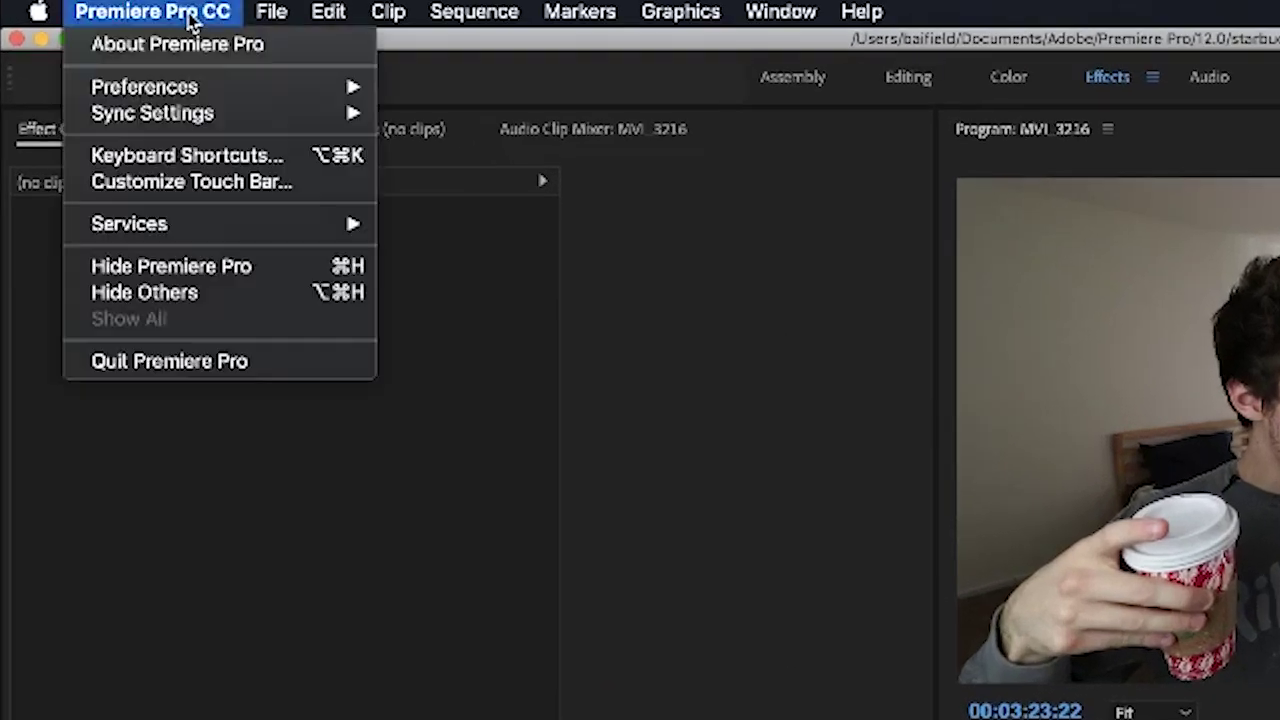
pyautogui.click(166, 156)
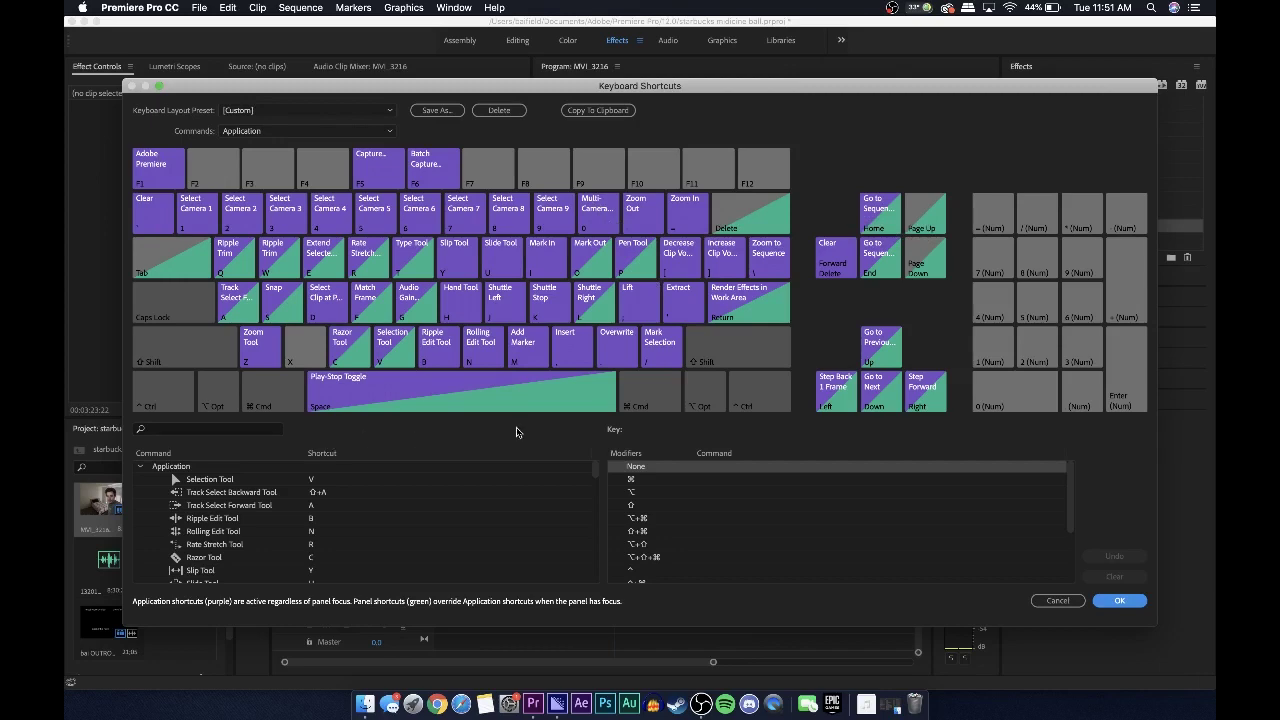
pyautogui.press('super+b')
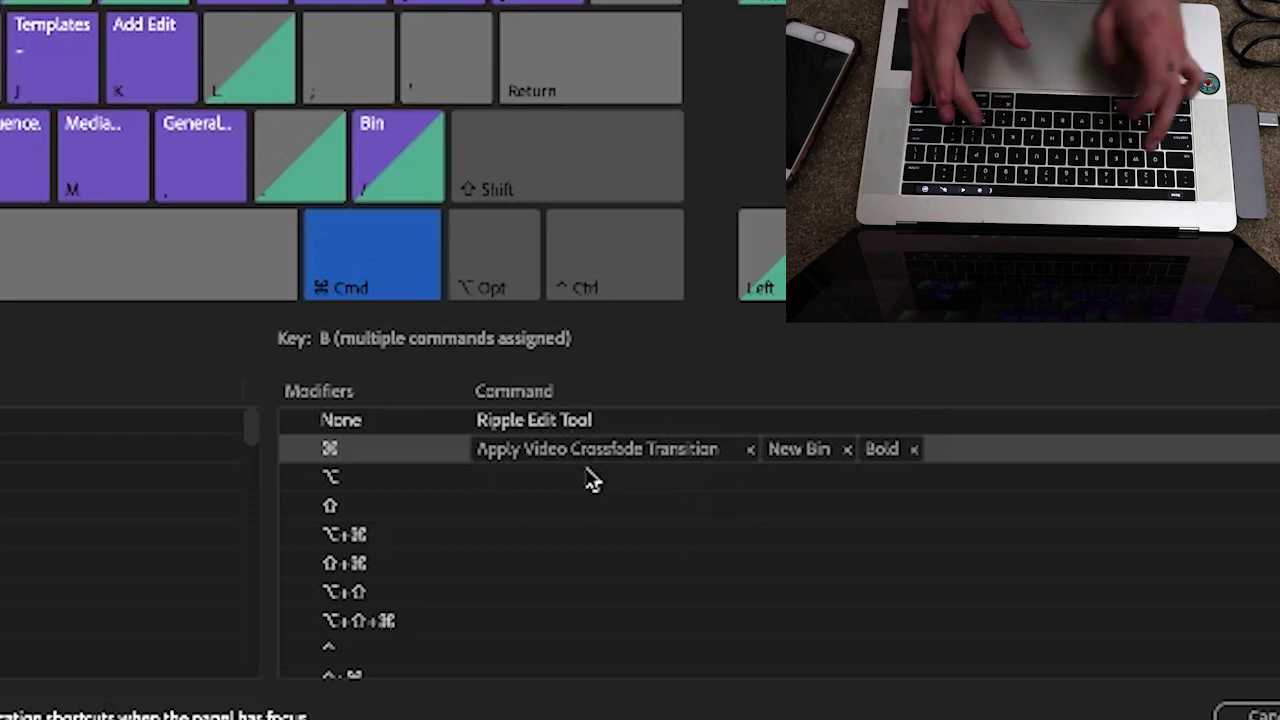
pyautogui.press('super')
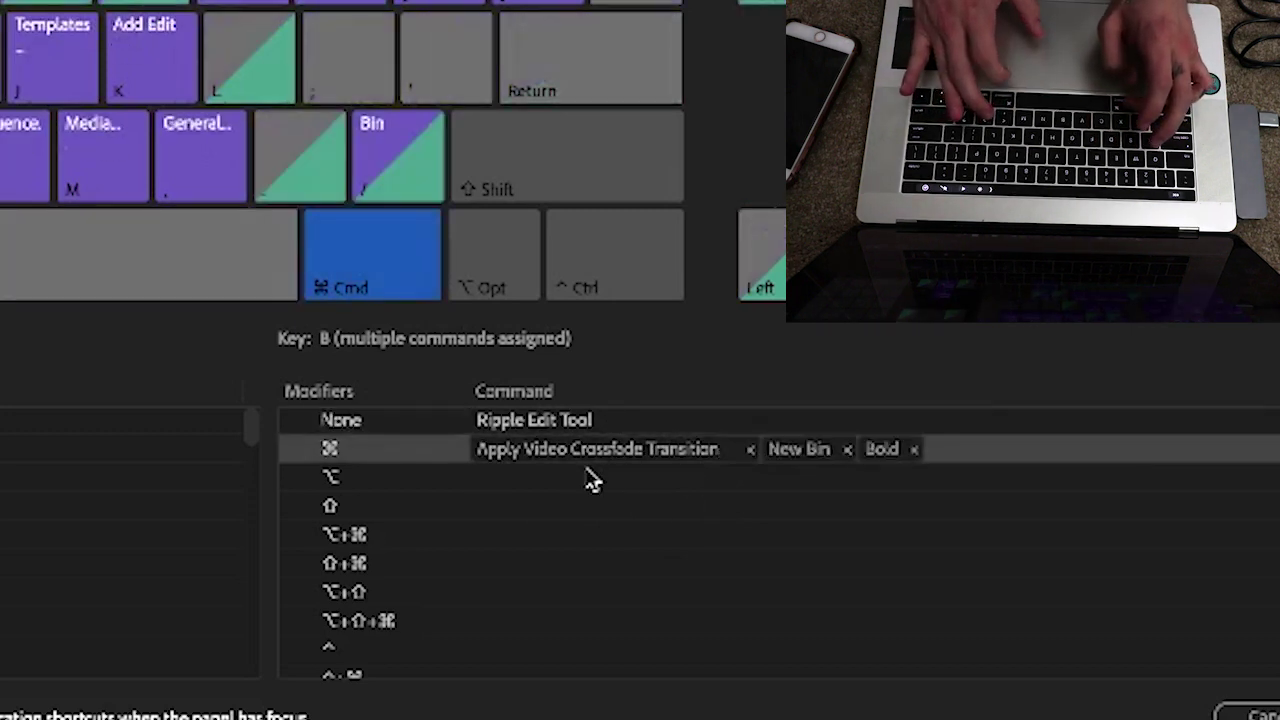
pyautogui.press('super+period')
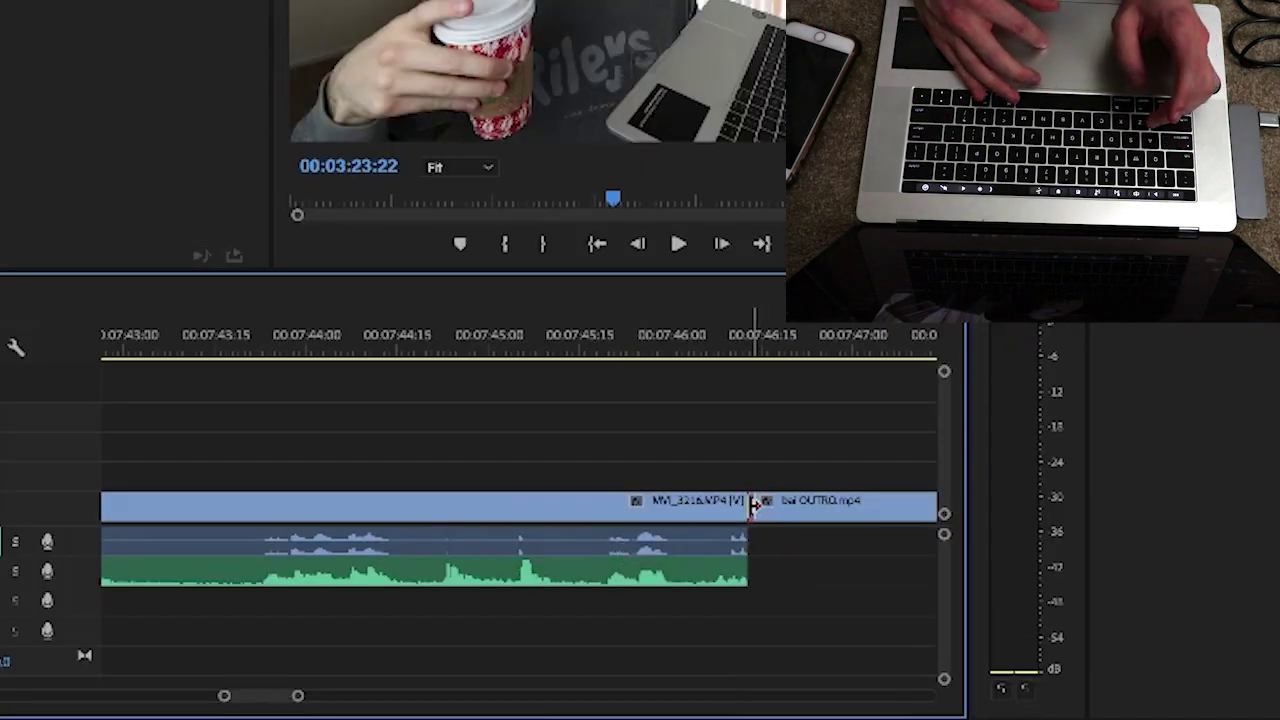
# Apply a Cross Dissolve between MVI_3216.MP4 and bai OUTRO.mp4, and a Constant Power transition at the end of the A1 audio
pyautogui.press('super+d')
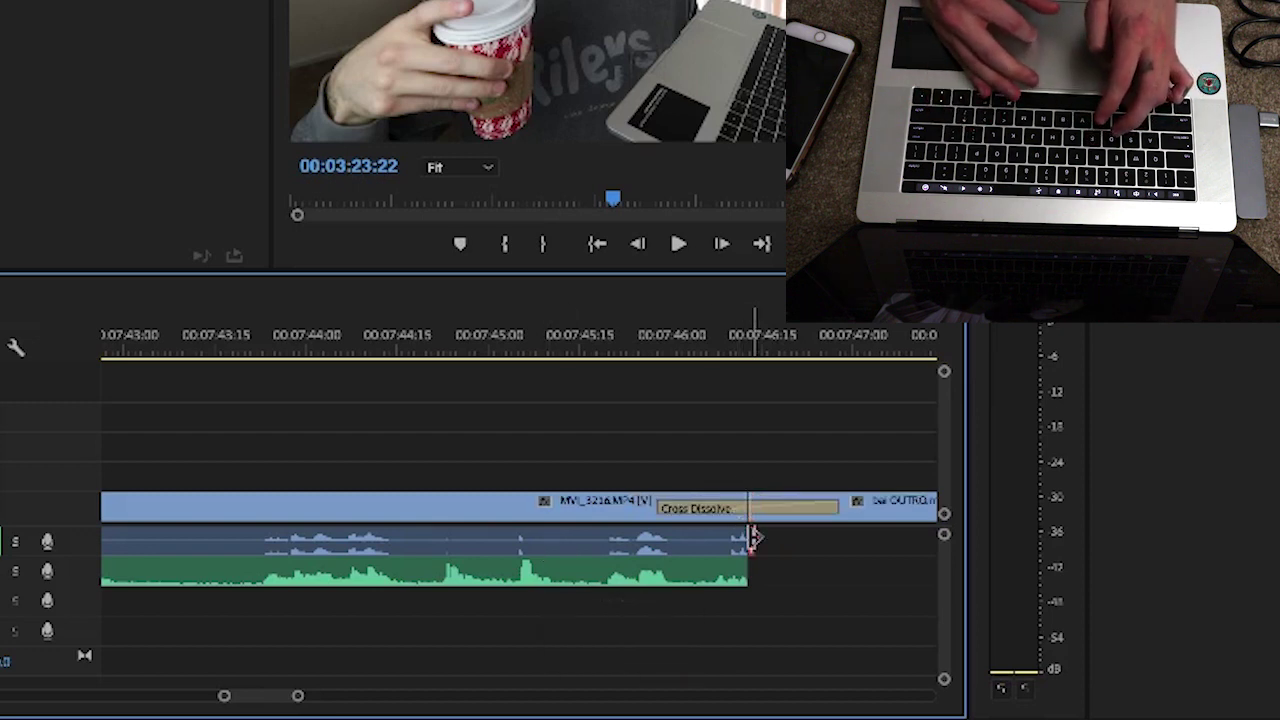
pyautogui.press('super+shift+d')
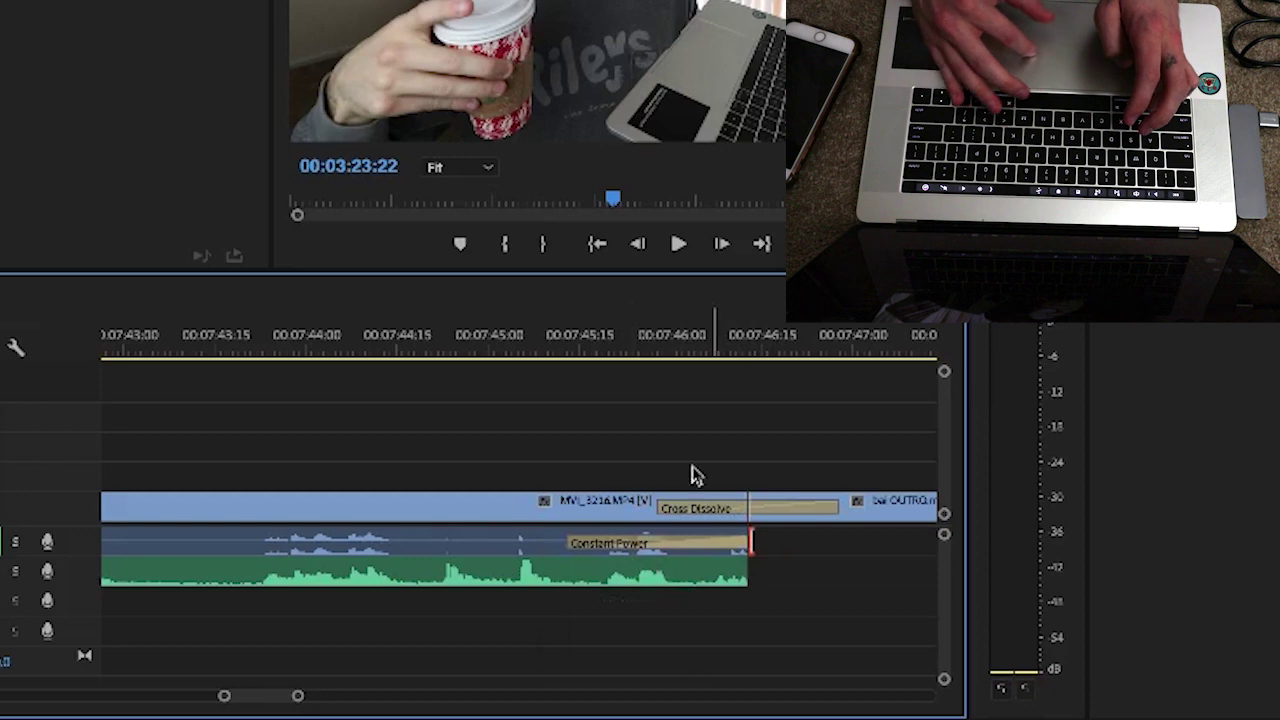
pyautogui.press('super+s')
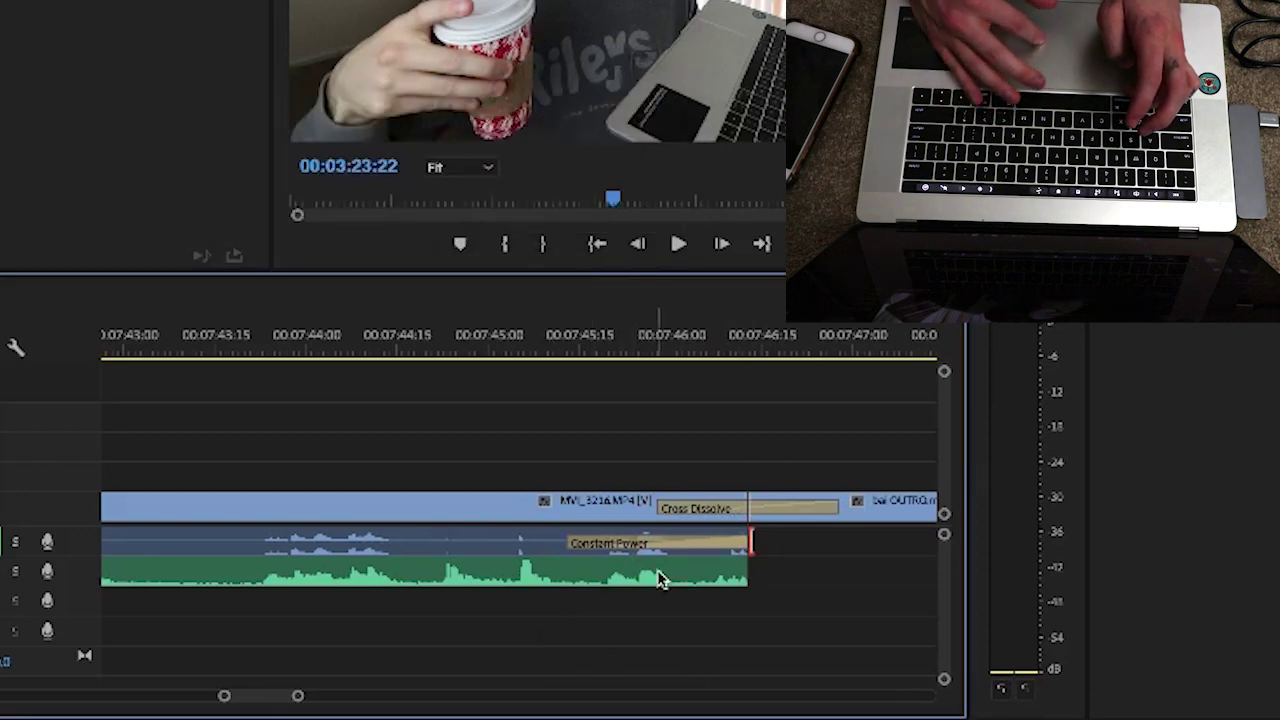
# Look up the commands assigned to the Delete key in the keyboard shortcuts
pyautogui.press('alt+super+k')
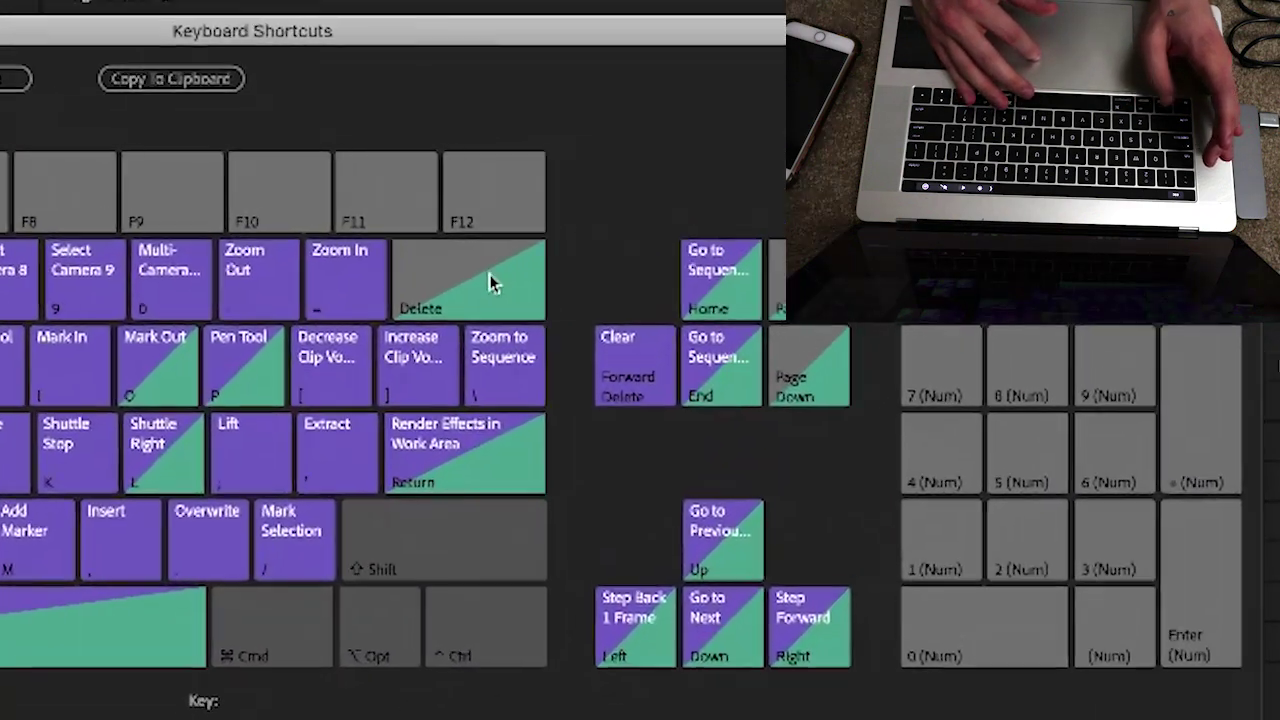
pyautogui.click(762, 216)
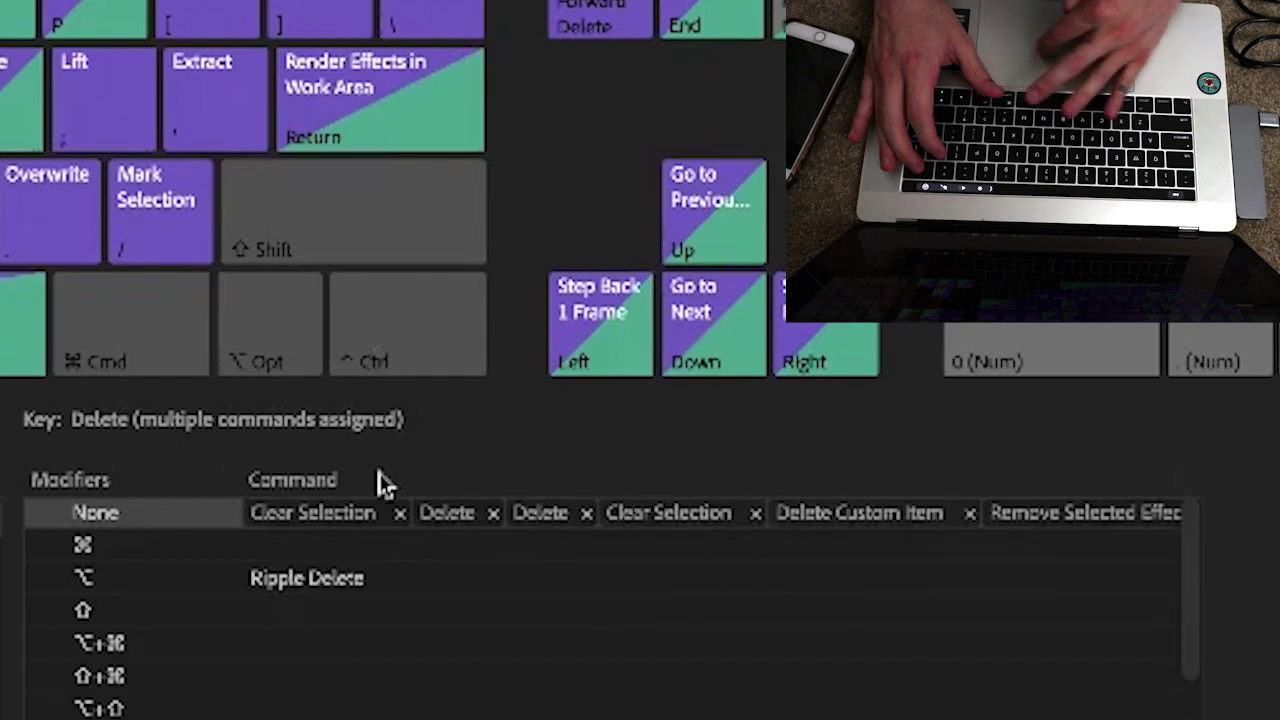
pyautogui.click(0, 392)
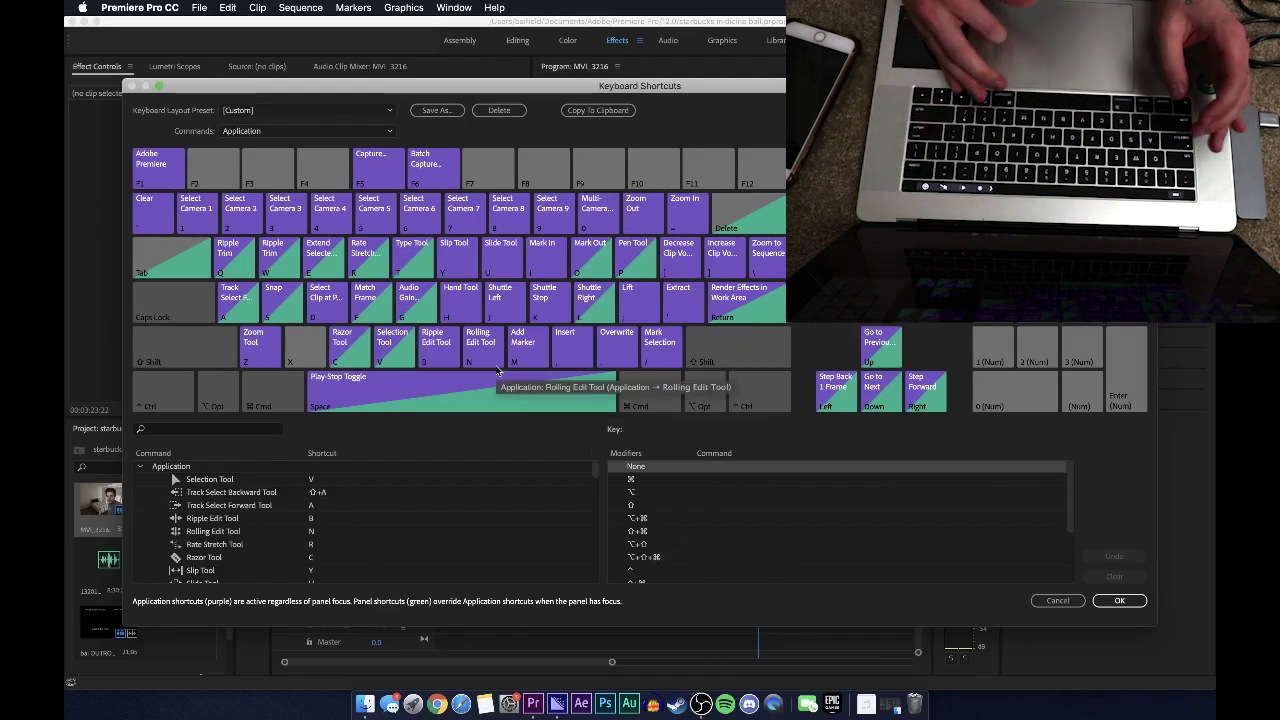
# Examine the commands assigned to the grave accent key and its modifier combinations in the keyboard shortcuts
pyautogui.click(161, 217)
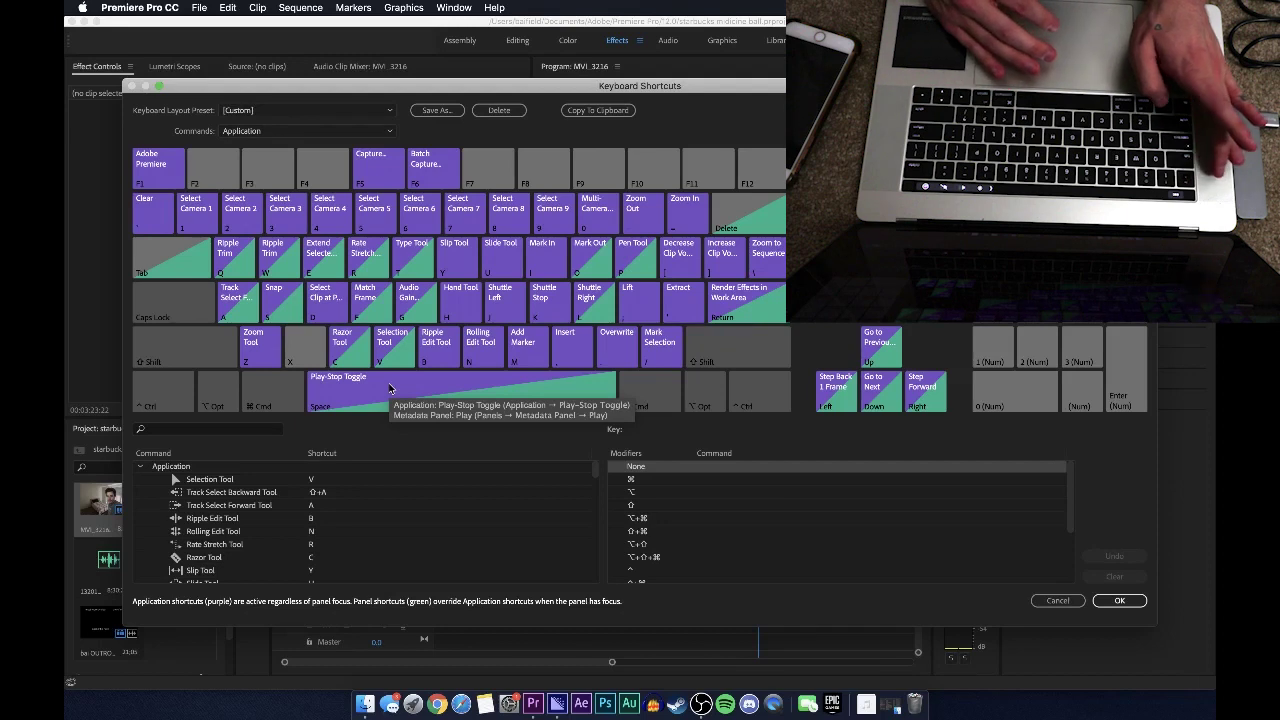
pyautogui.press('`')
pyautogui.press('`')
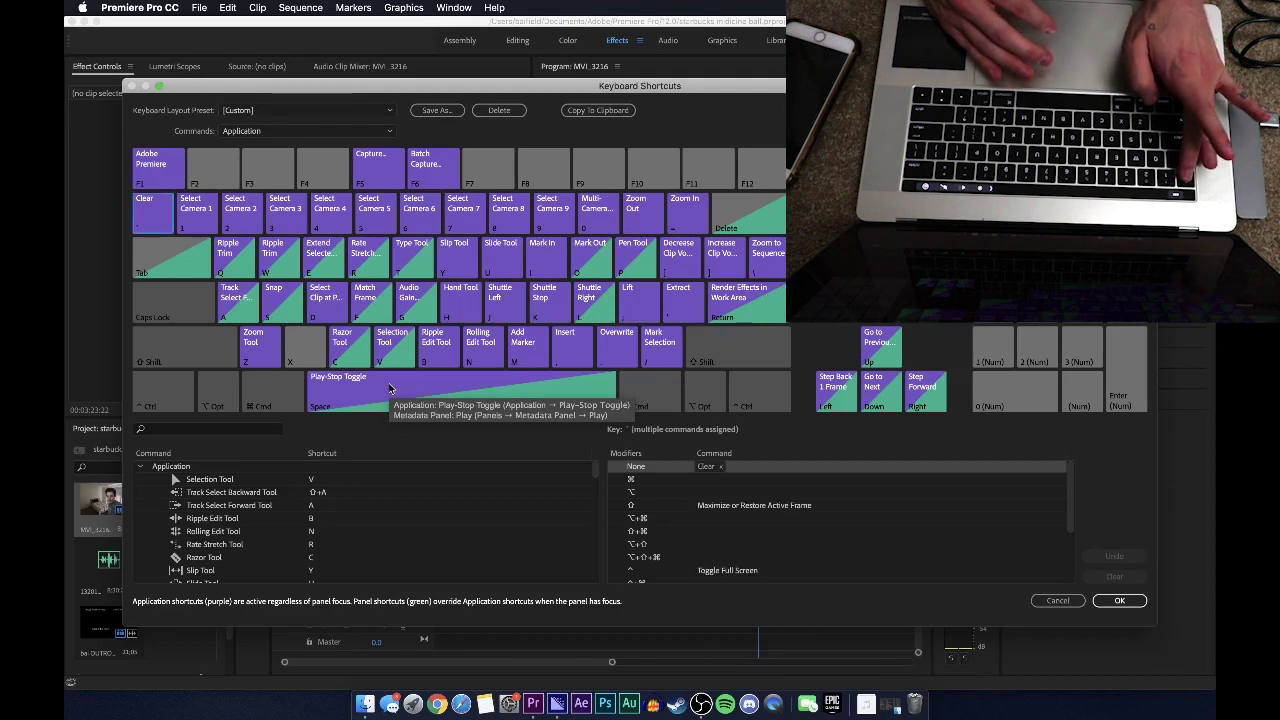
pyautogui.press('`')
pyautogui.press('`')
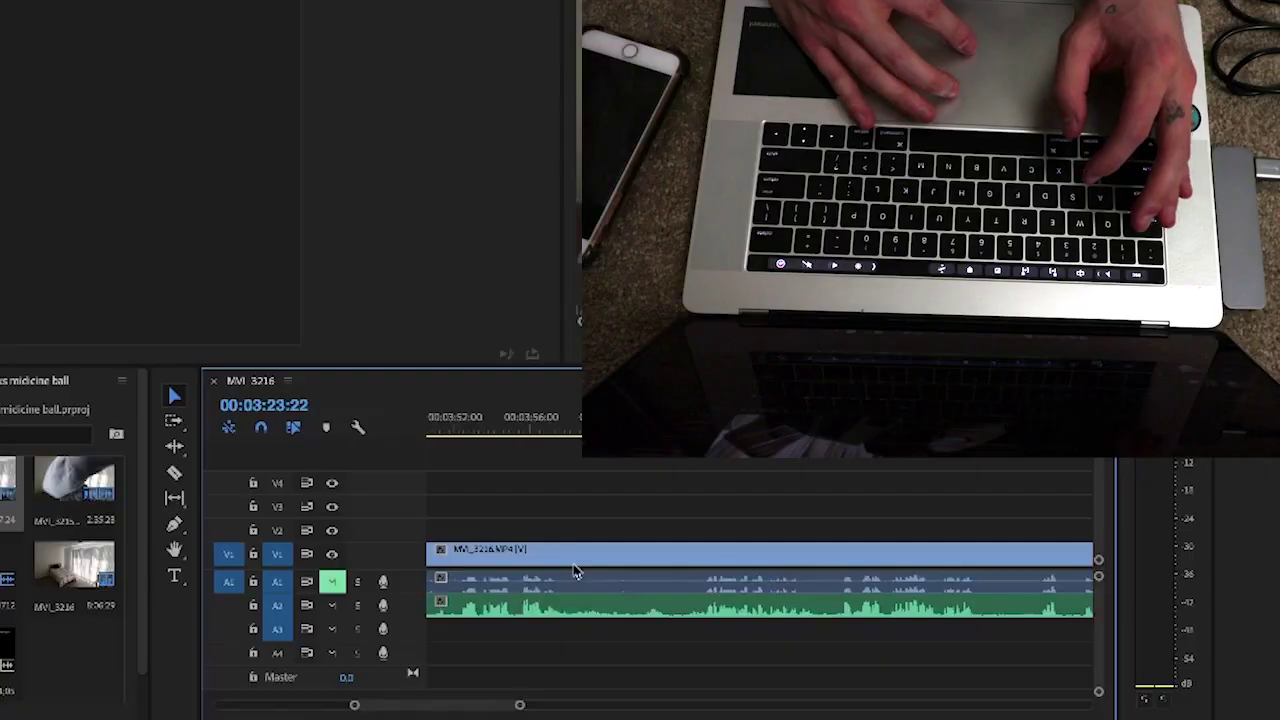
# Try cutting a short section out of the V1 clip MVI_3216.MP4 just after 00:03:43 with two razor cuts and deleting it
pyautogui.press('=')
pyautogui.press('=')
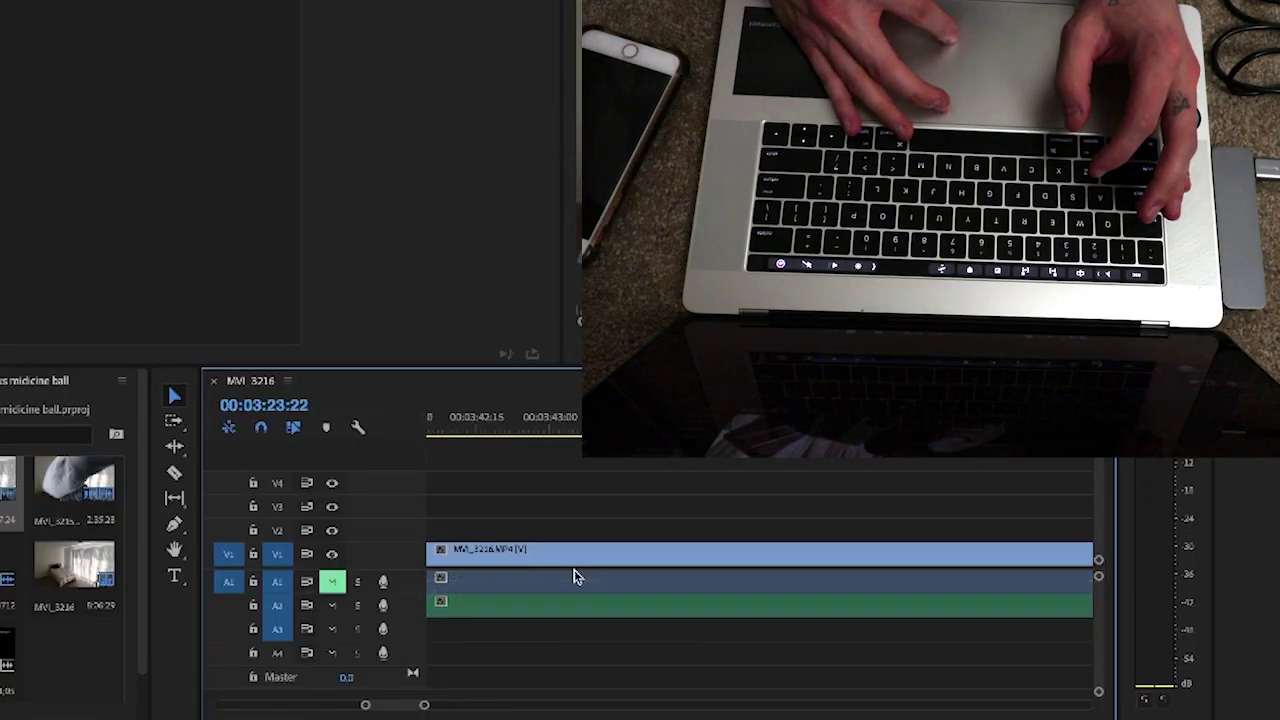
pyautogui.press('c')
pyautogui.click(606, 566)
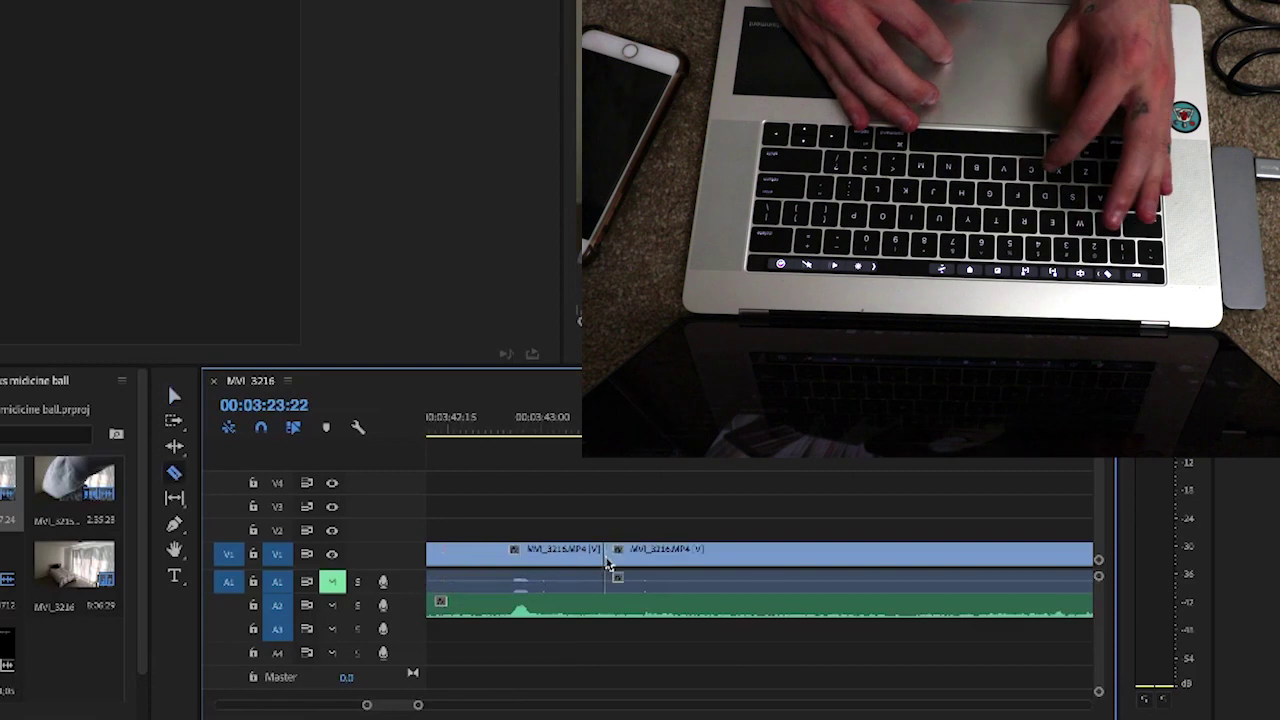
pyautogui.click(754, 566)
pyautogui.press('v')
pyautogui.click(724, 567)
pyautogui.press('Delete')
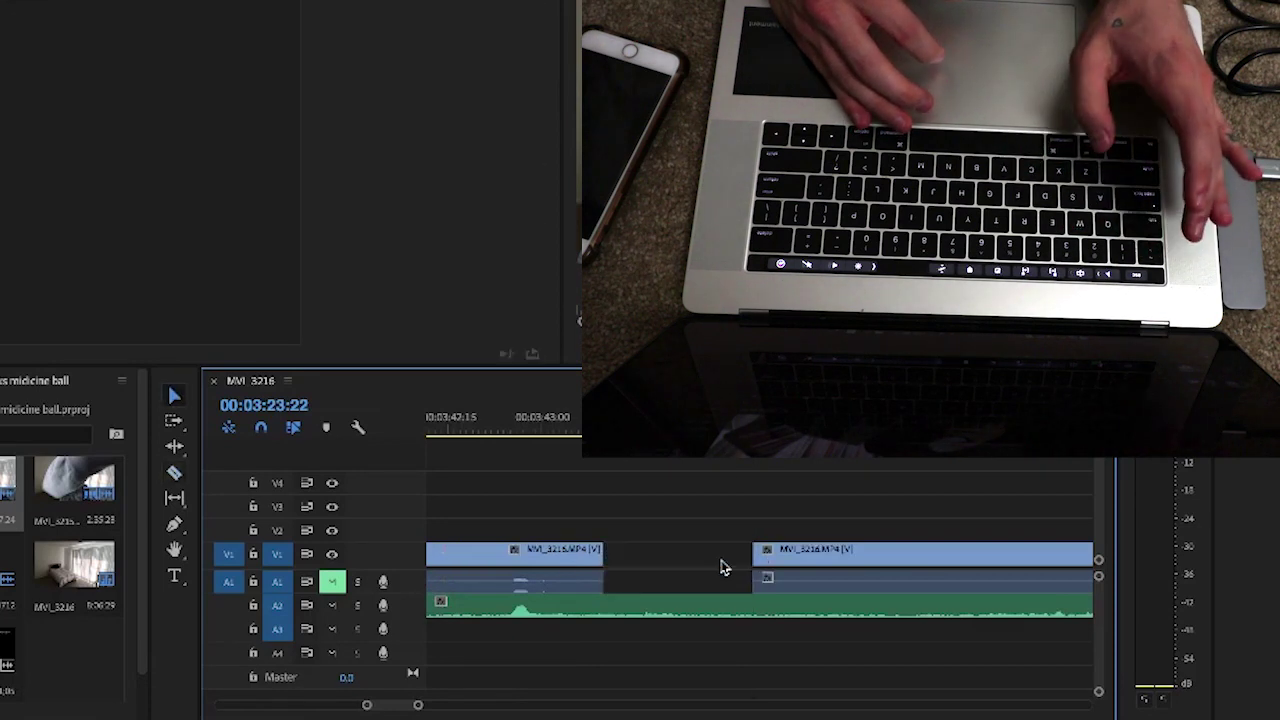
# Undo the deletion of the short section and both razor cuts on the V1 clip
pyautogui.press('super+z')
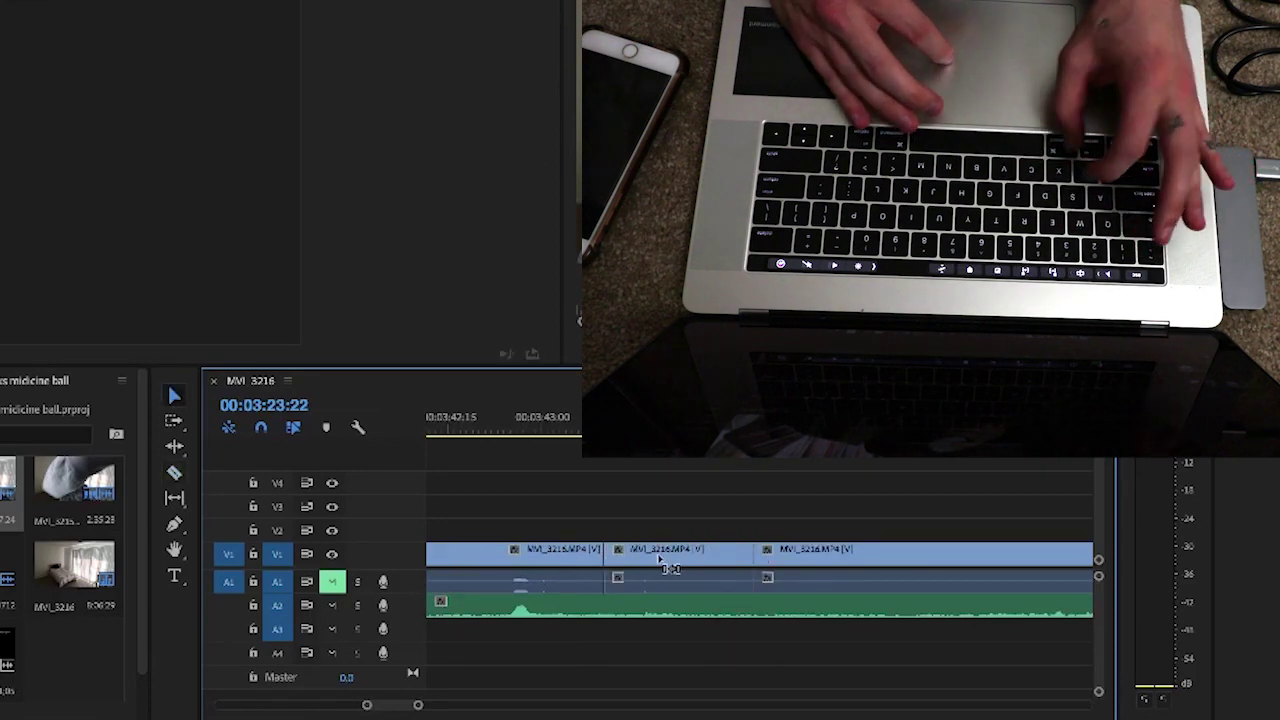
pyautogui.press('super+z')
pyautogui.press('super+z')
# Try cutting a section of about half a second out of the V1 clip after 00:03:43 with two razor cuts and deleting it
pyautogui.press('c')
pyautogui.click(612, 556)
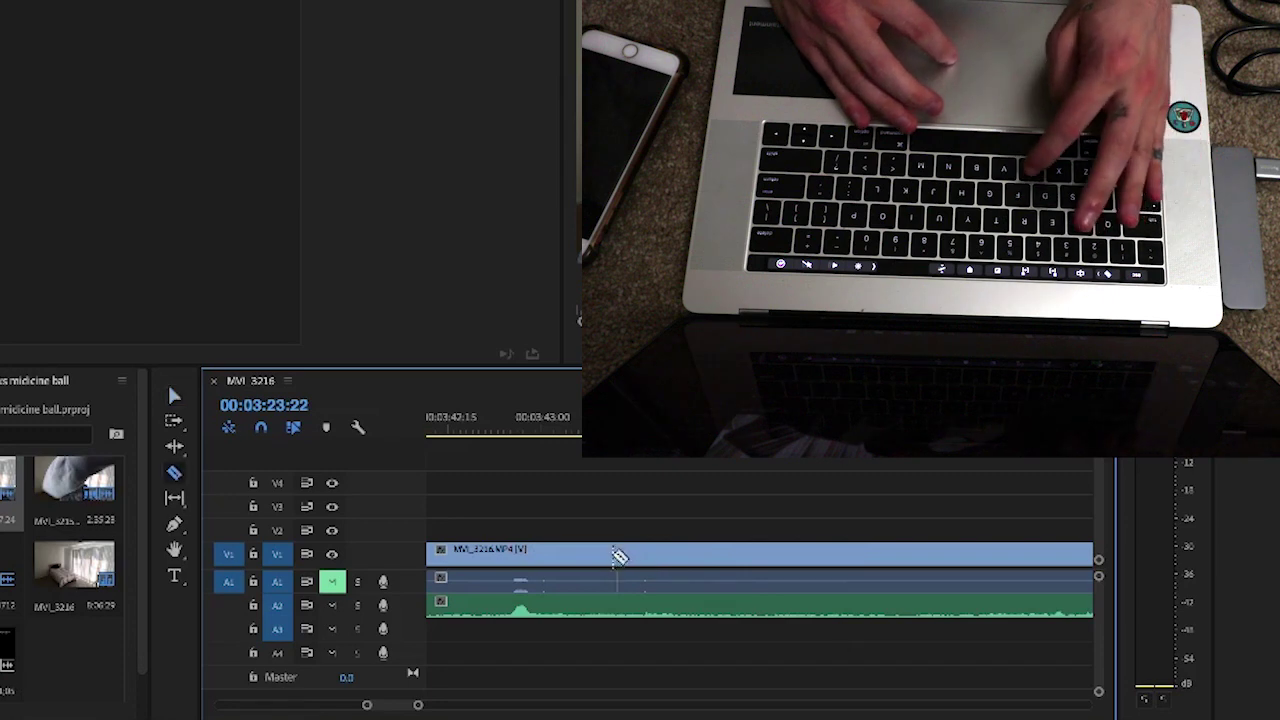
pyautogui.click(710, 553)
pyautogui.press('v')
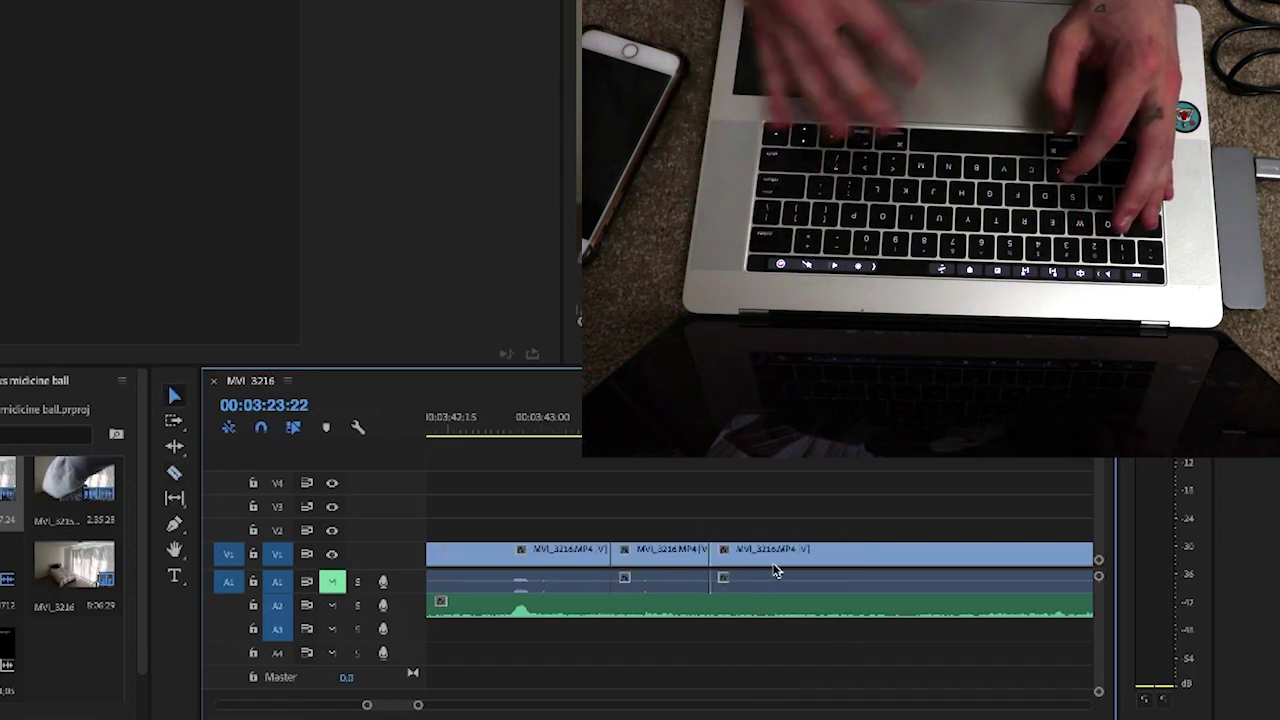
pyautogui.click(697, 555)
pyautogui.press('Delete')
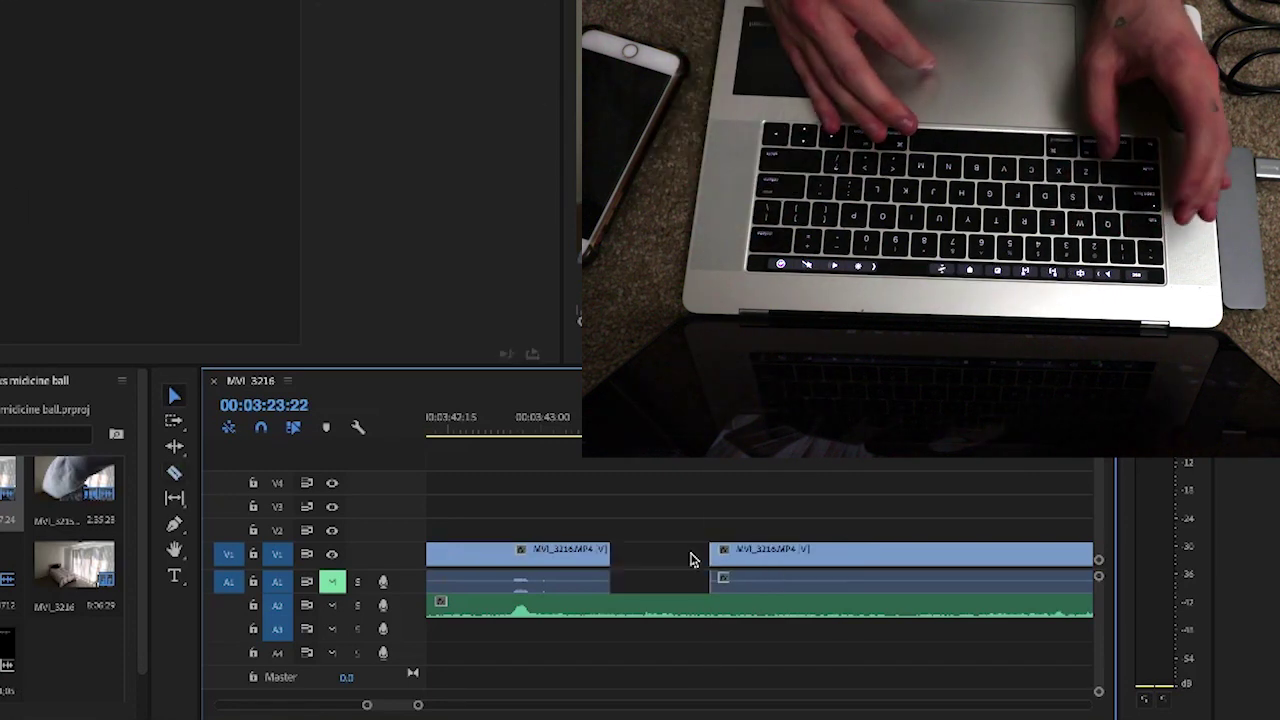
# Undo the deletion of the half-second section and the two razor cuts around it
pyautogui.press('super+z')
pyautogui.press('super+z')
pyautogui.press('super+z')
# Cut the V1 clip at about 00:03:43:19 and 00:03:44:21 with the razor and delete the section between
pyautogui.press('c')
pyautogui.click(602, 552)
pyautogui.click(746, 556)
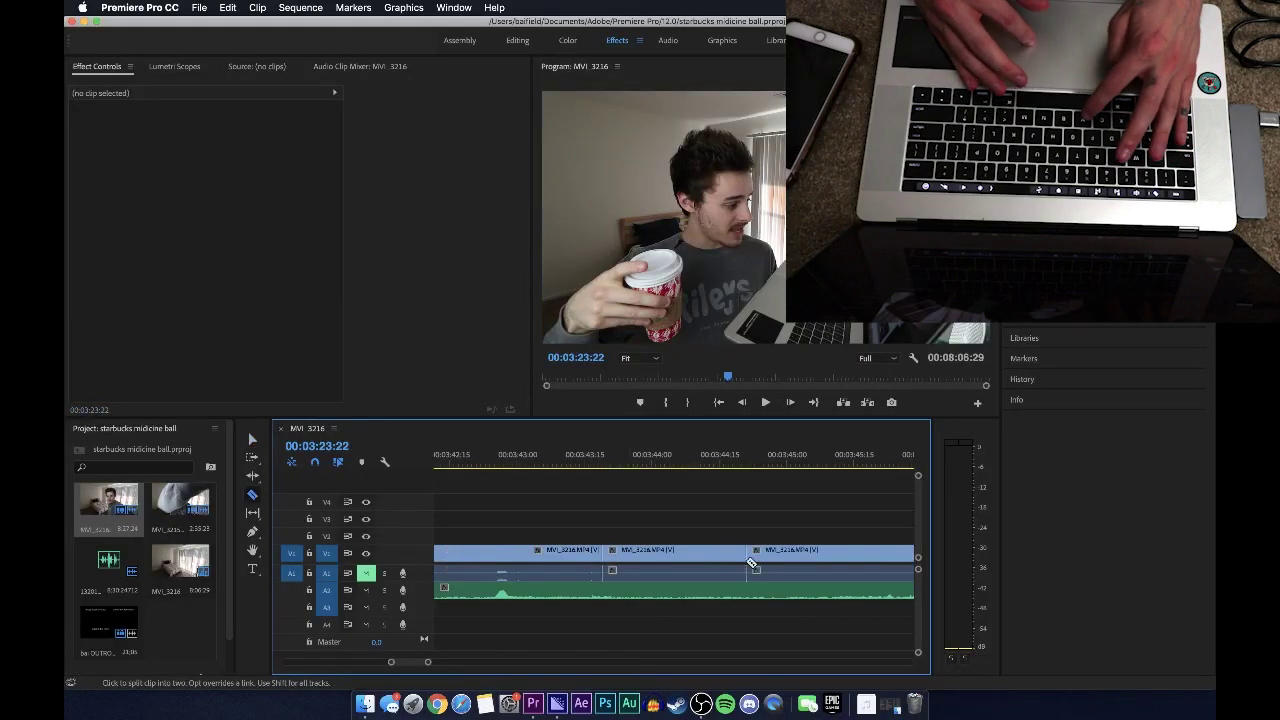
pyautogui.press('v')
pyautogui.click(708, 569)
pyautogui.press('Delete')
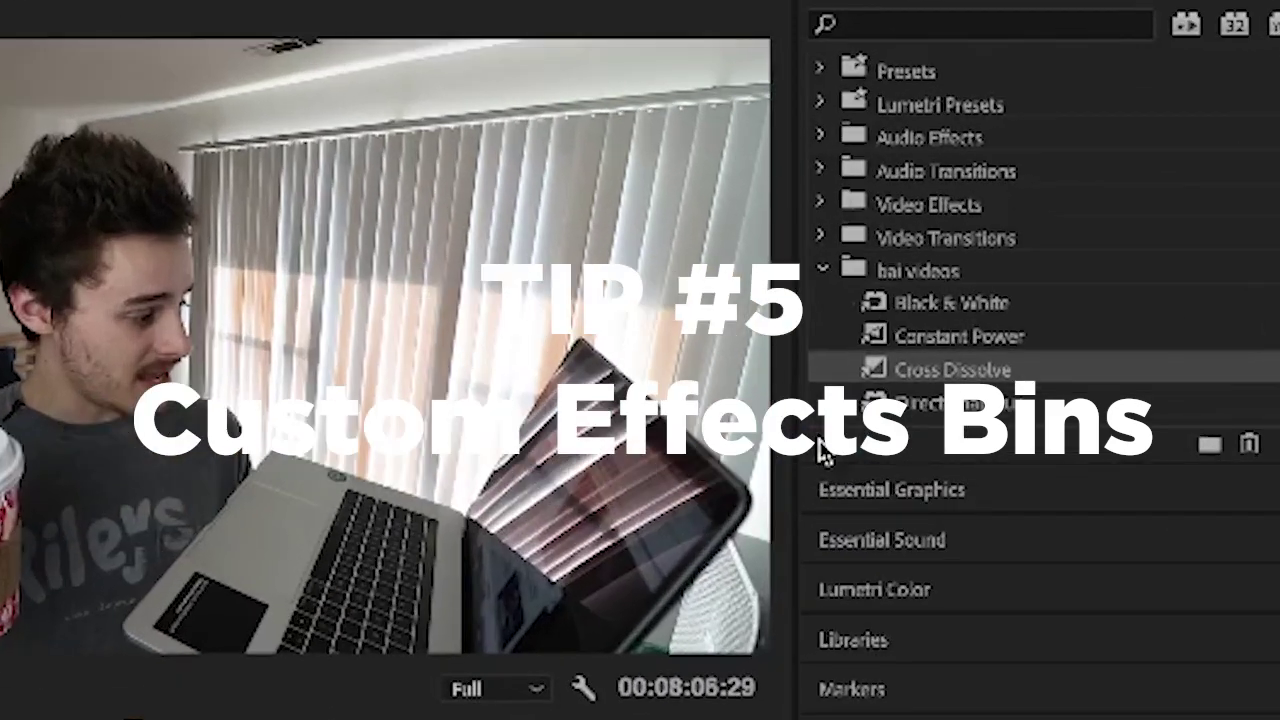
# Collapse the bai videos bin, add a new custom effects bin and delete that new bin again
pyautogui.click(822, 270)
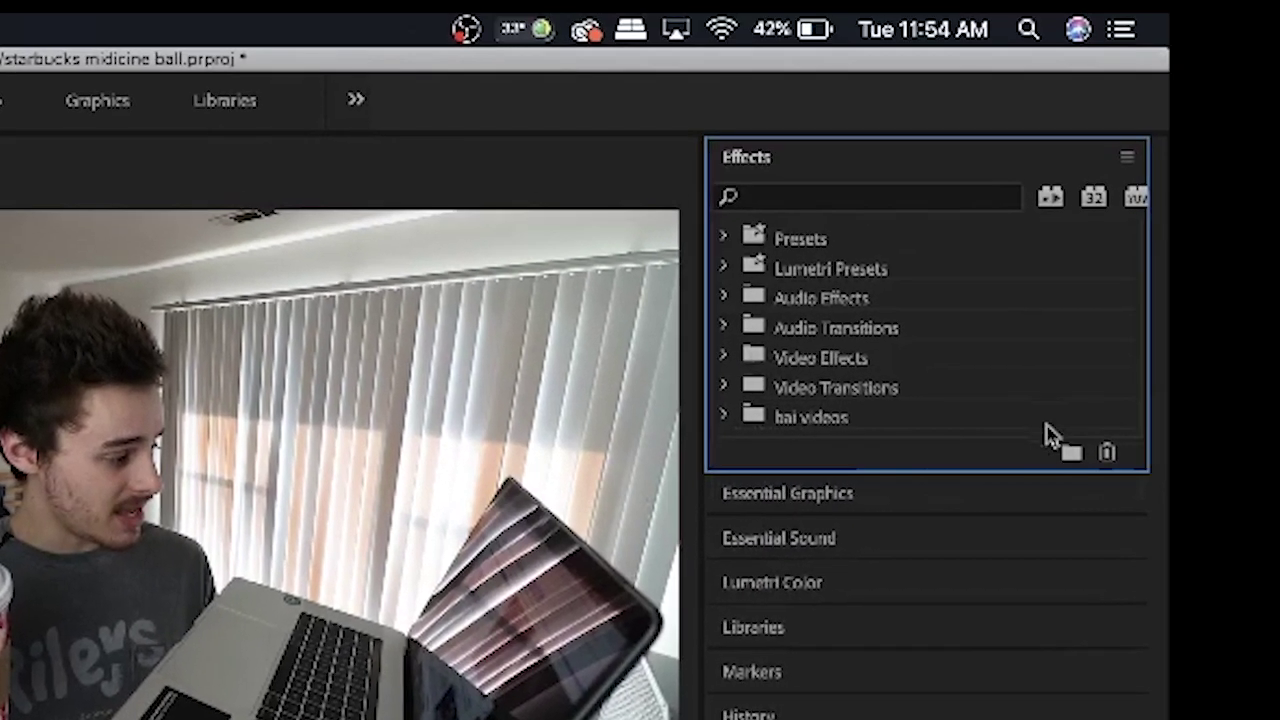
pyautogui.click(1071, 452)
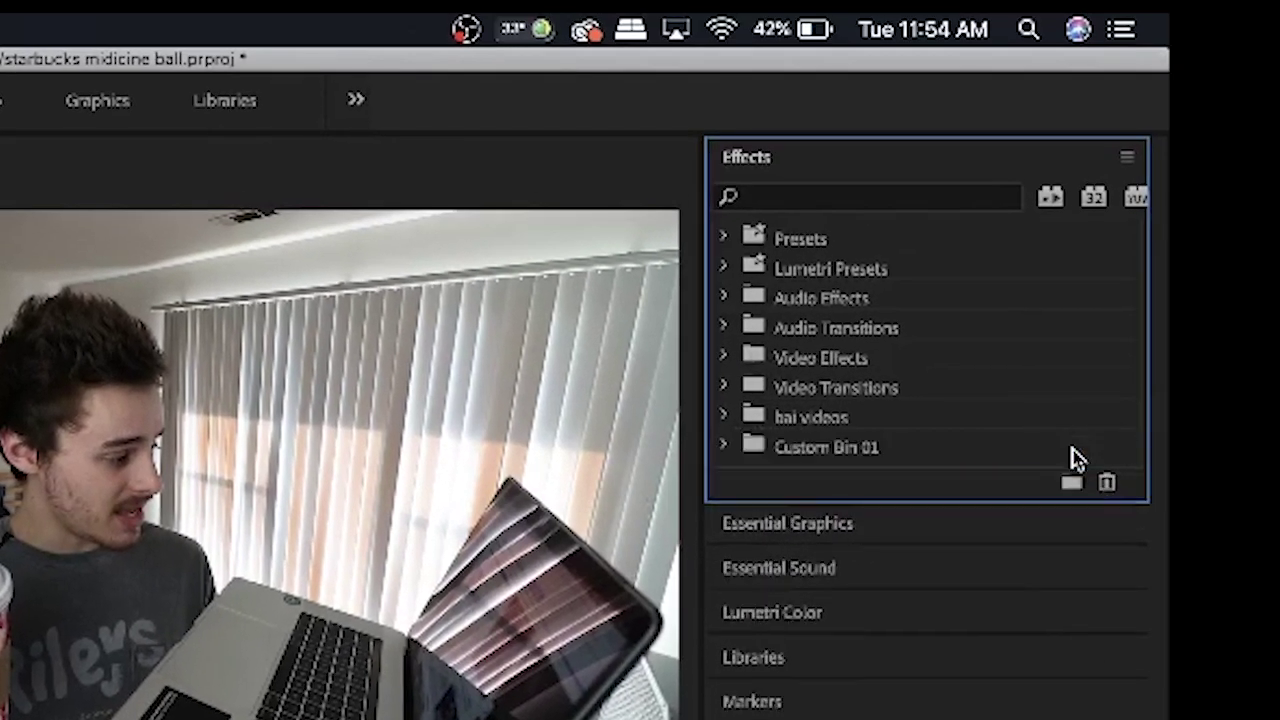
pyautogui.rightClick(788, 447)
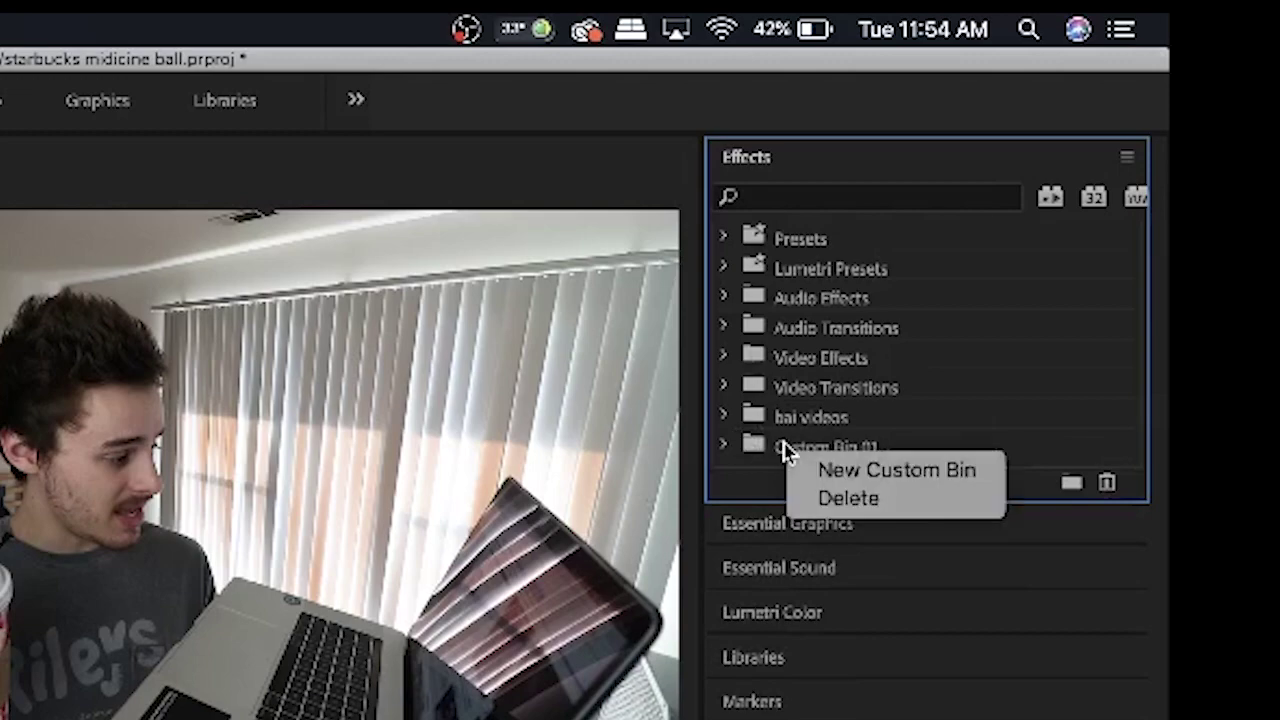
pyautogui.click(850, 497)
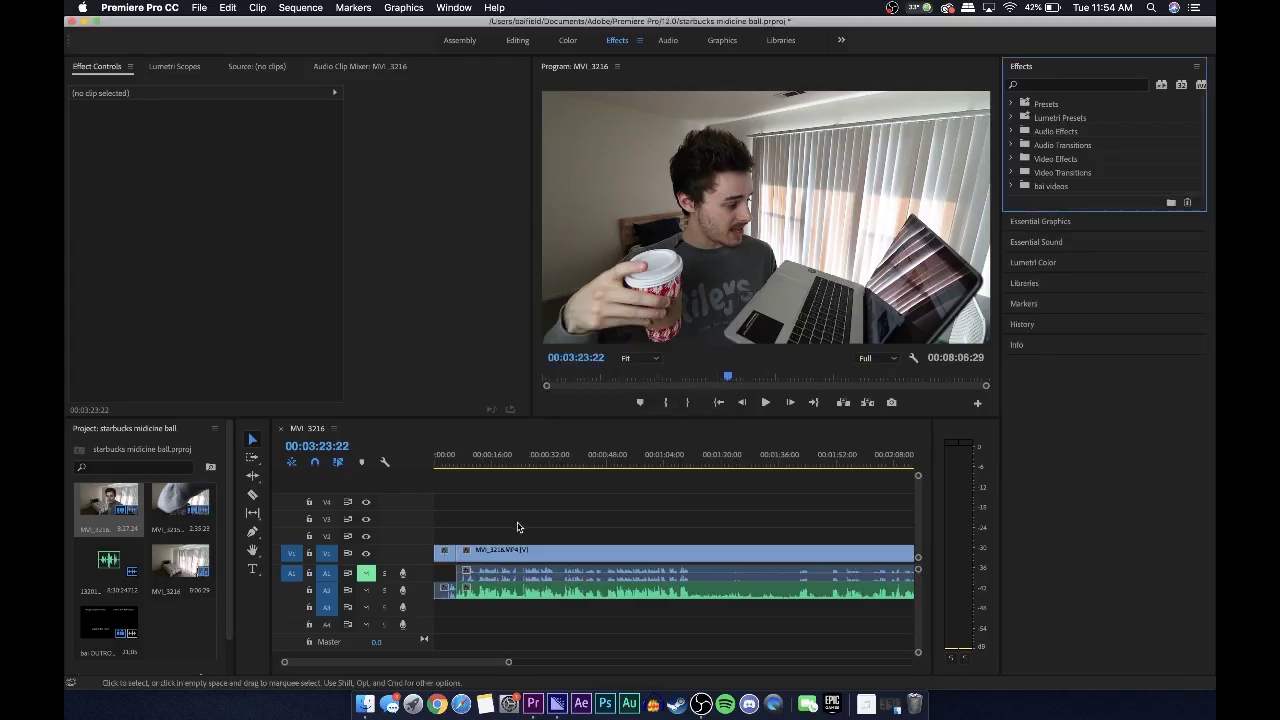
# Split the V1 clip and its linked audio at 00:00:03:27 near the start of the sequence
pyautogui.click(455, 462)
pyautogui.press('=')
pyautogui.press('=')
pyautogui.press('=')
pyautogui.press('=')
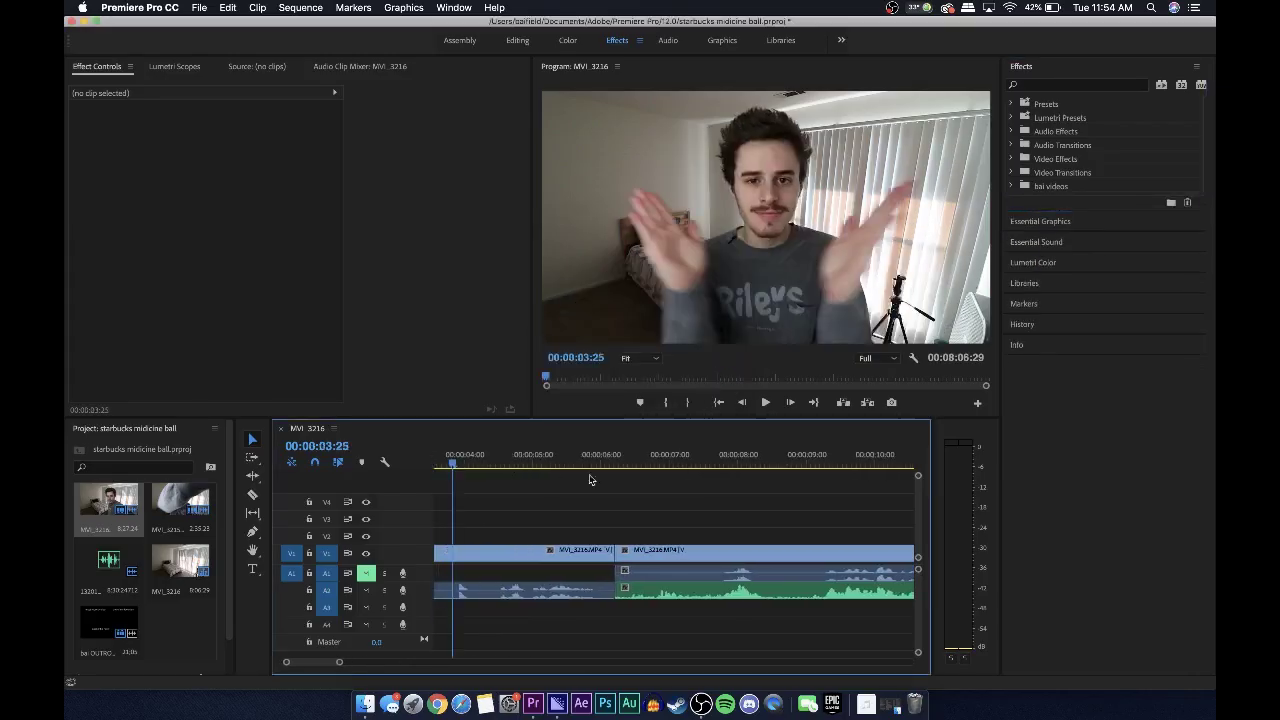
pyautogui.moveTo(453, 465); pyautogui.dragTo(457, 468)
pyautogui.press('=')
pyautogui.press('=')
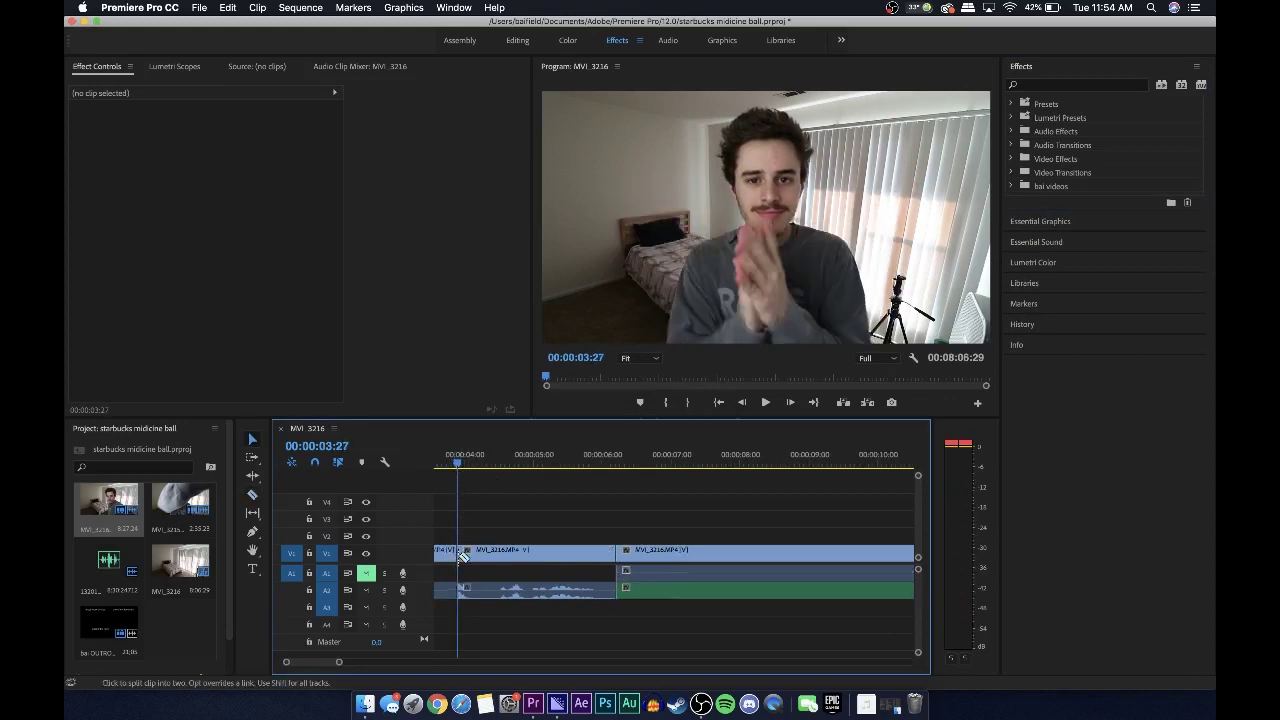
# Apply Black & White from the bai videos bin to the clip before the new cut and save the project
pyautogui.scroll(5, 460, 560)
pyautogui.click(607, 452)
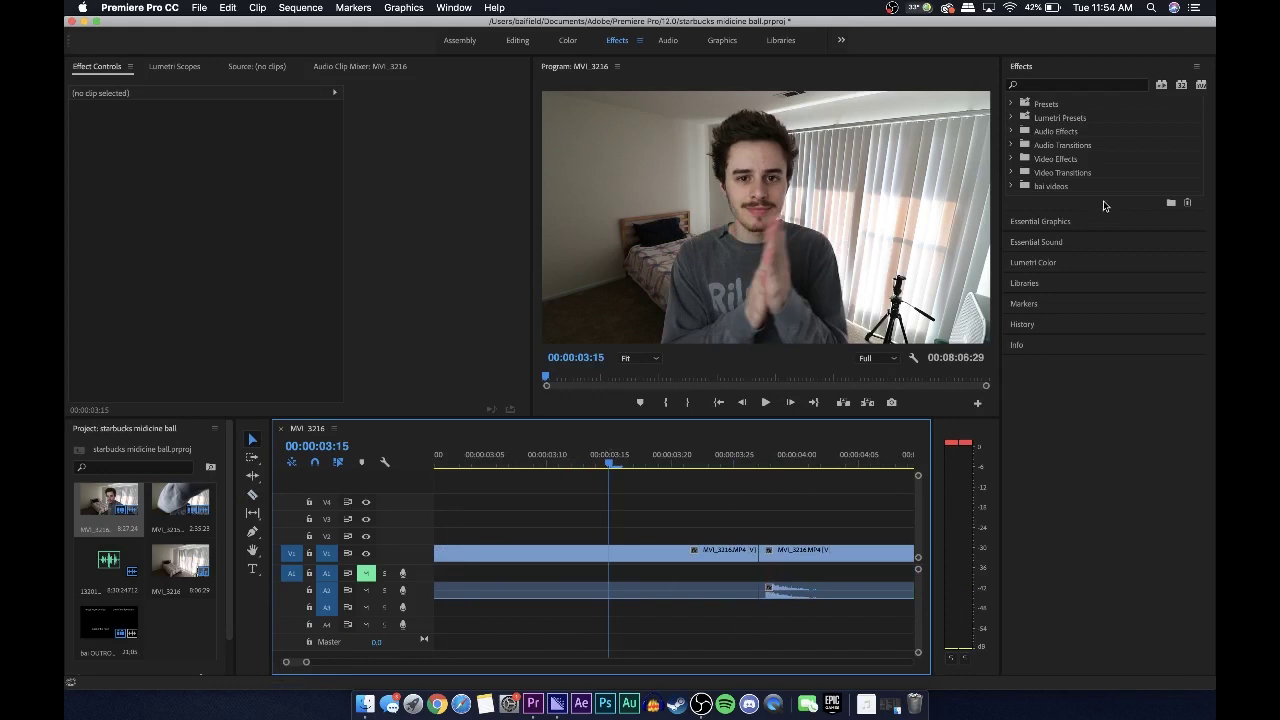
pyautogui.click(1011, 186)
pyautogui.moveTo(1076, 203); pyautogui.dragTo(646, 549)
pyautogui.moveTo(1052, 231); pyautogui.dragTo(1032, 249)
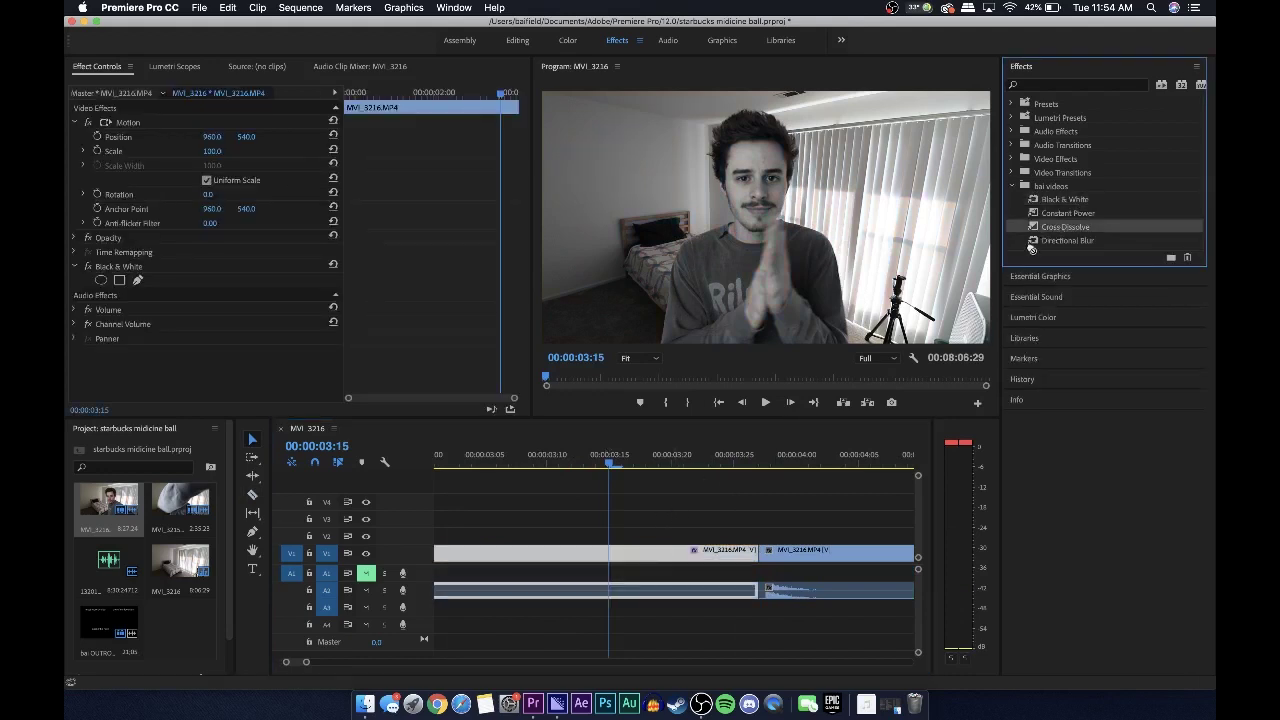
pyautogui.click(1060, 240)
pyautogui.press('super+s')
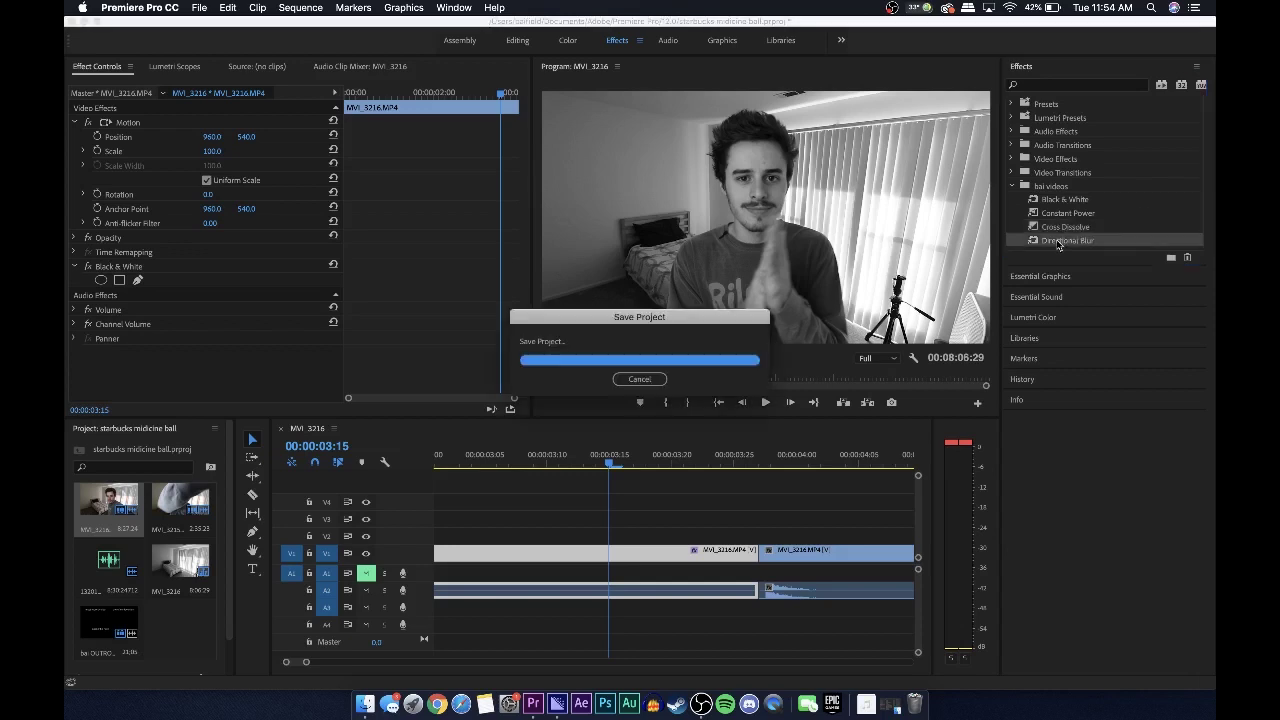
# Apply Directional Blur with a Blur Length of 13 to the same clip and select the edit point at its end
pyautogui.moveTo(614, 546); pyautogui.dragTo(614, 548)
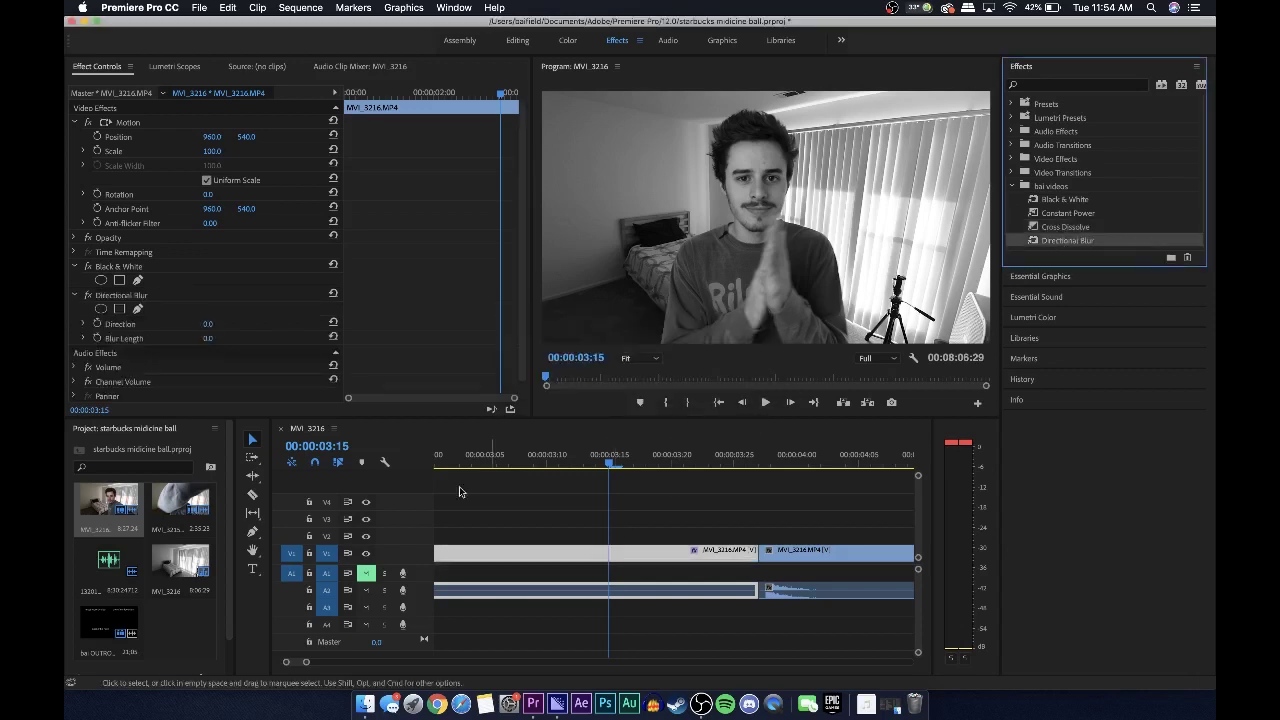
pyautogui.moveTo(205, 339)
pyautogui.mouseDown()
pyautogui.moveTo(240, 339)
pyautogui.moveTo(215, 339)
pyautogui.mouseUp()
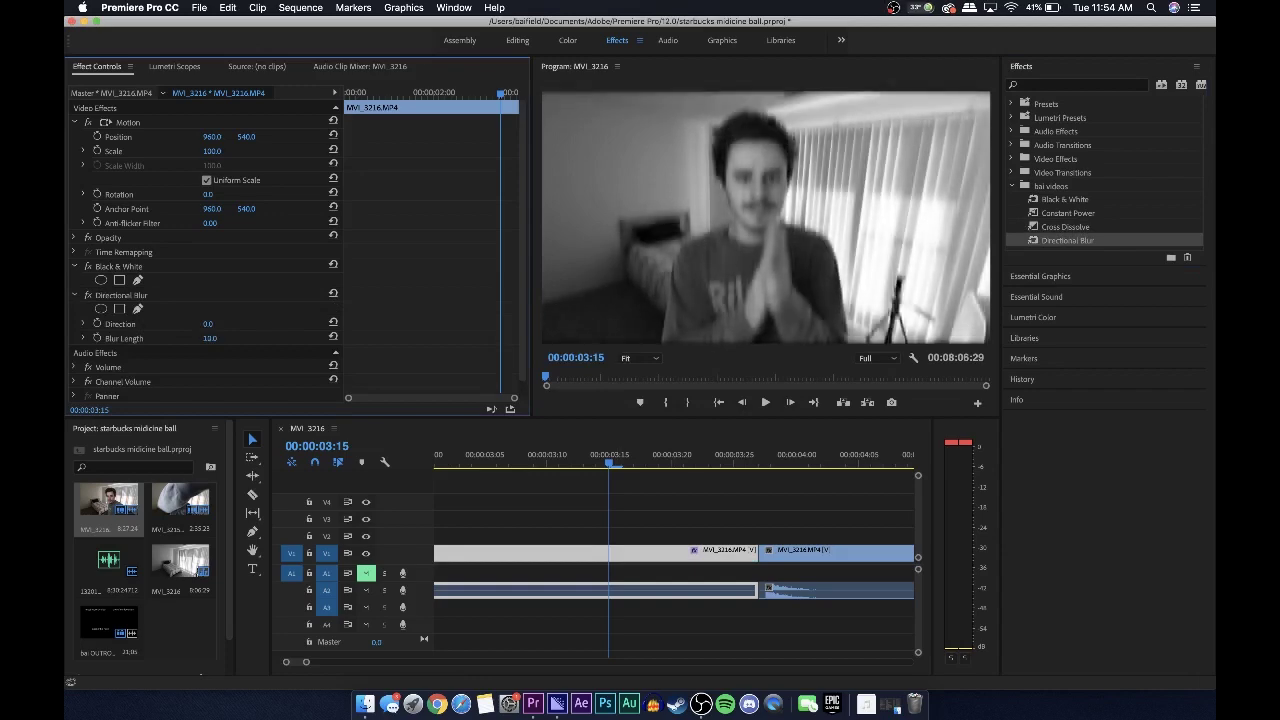
pyautogui.scroll(-5, 640, 575)
pyautogui.click(656, 557)
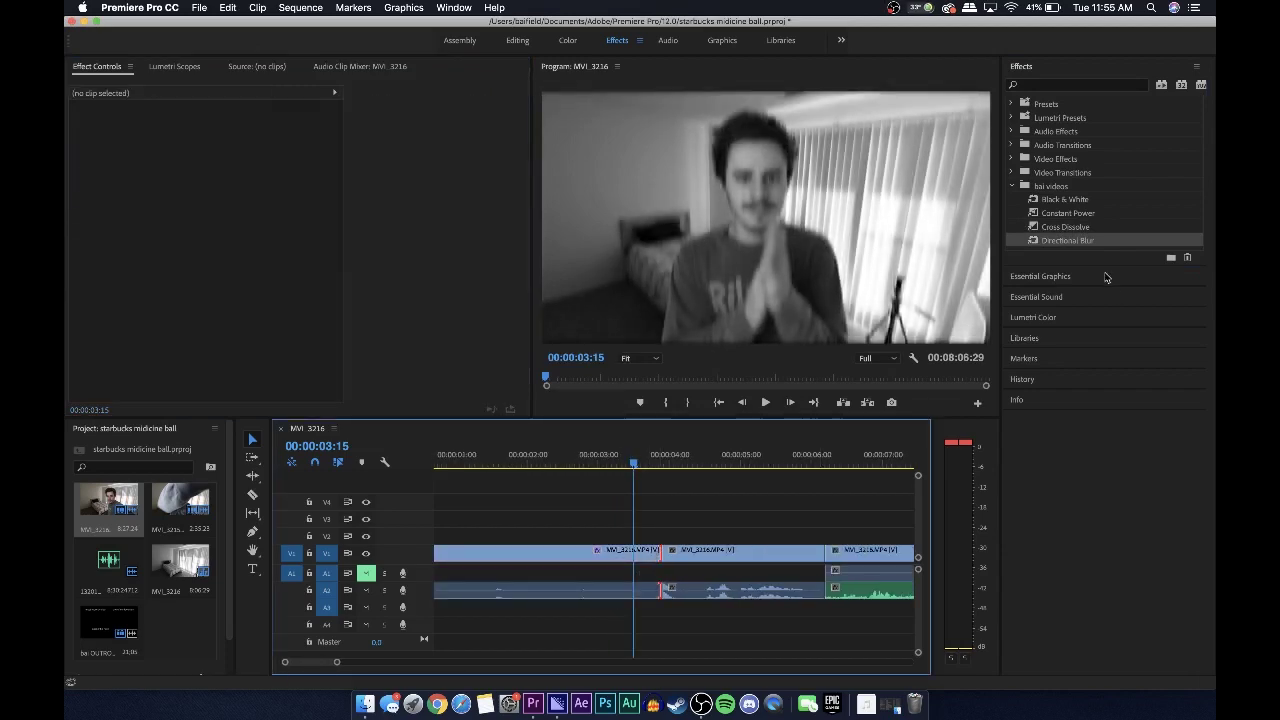
# Search the effects for "blur" and select Directional Blur under Blur & Sharpen
pyautogui.click(1012, 186)
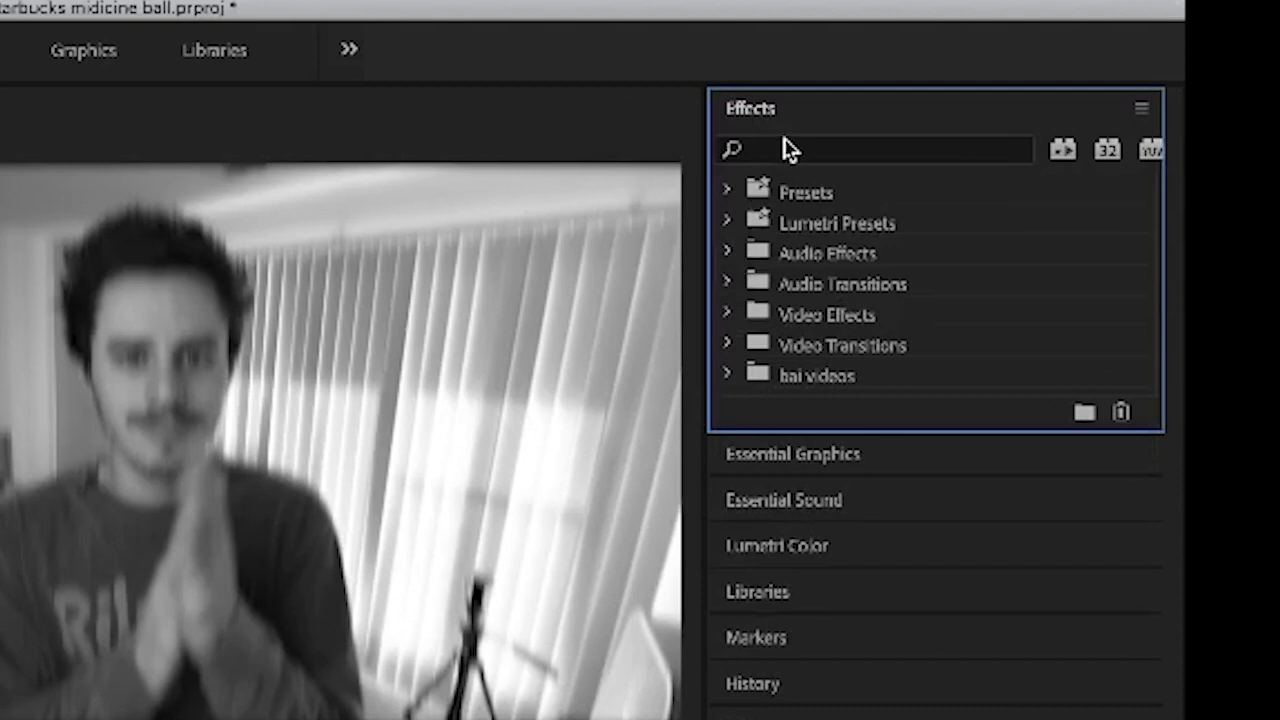
pyautogui.click(1037, 84)
pyautogui.write('dj')
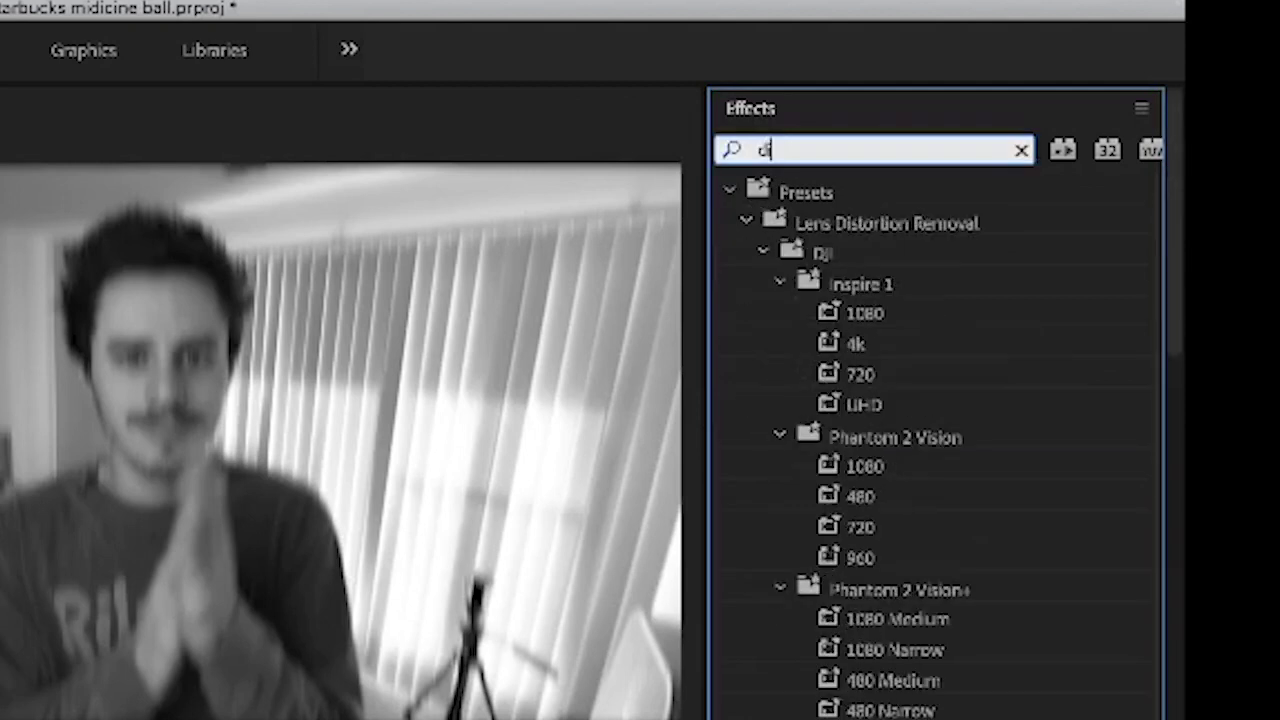
pyautogui.press('BackSpace')
pyautogui.press('BackSpace')
pyautogui.write('blur')
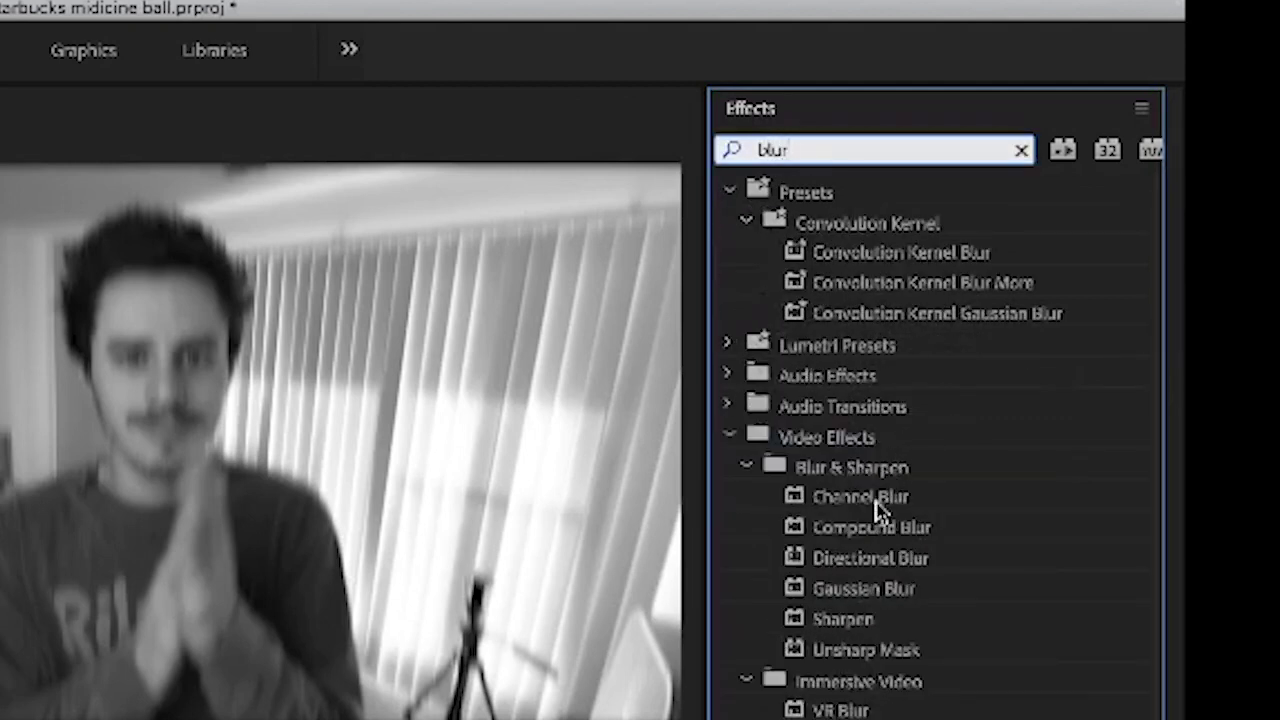
pyautogui.click(860, 586)
pyautogui.click(872, 560)
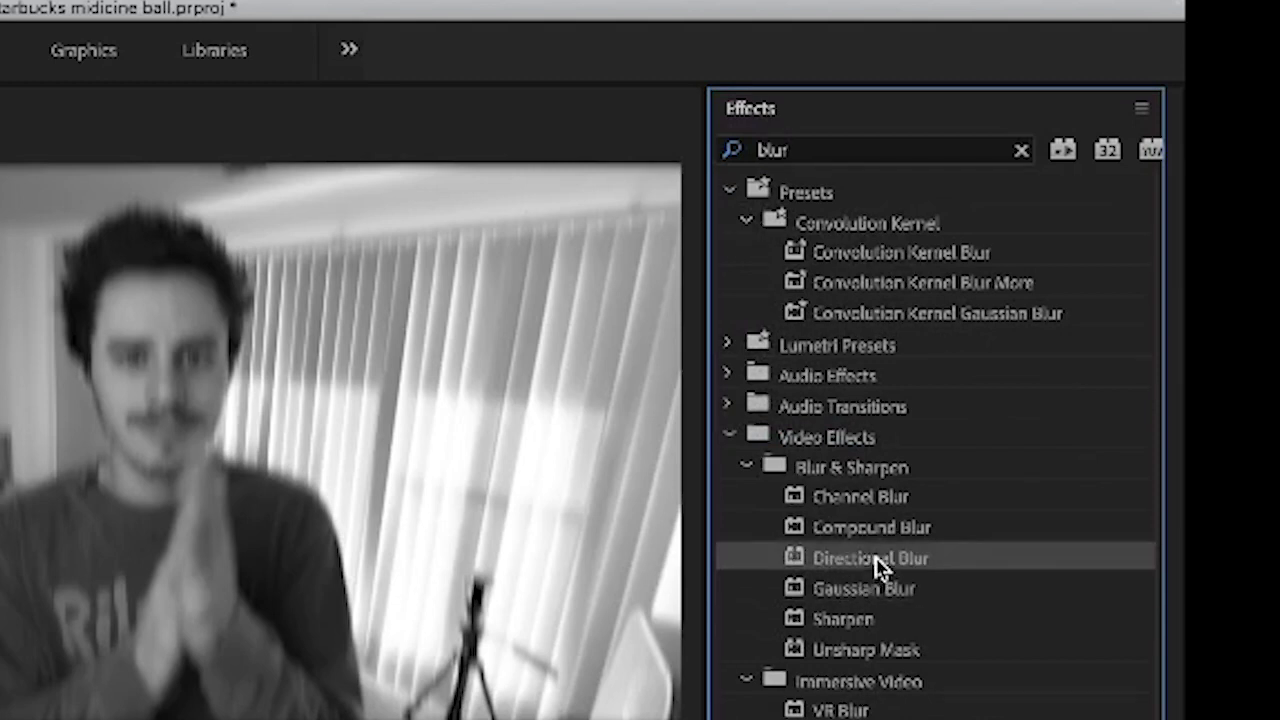
# Search the effects for "black &" to find the Black & White effect, and clear the search
pyautogui.click(858, 150)
pyautogui.press('BackSpace')
pyautogui.write('blakc')
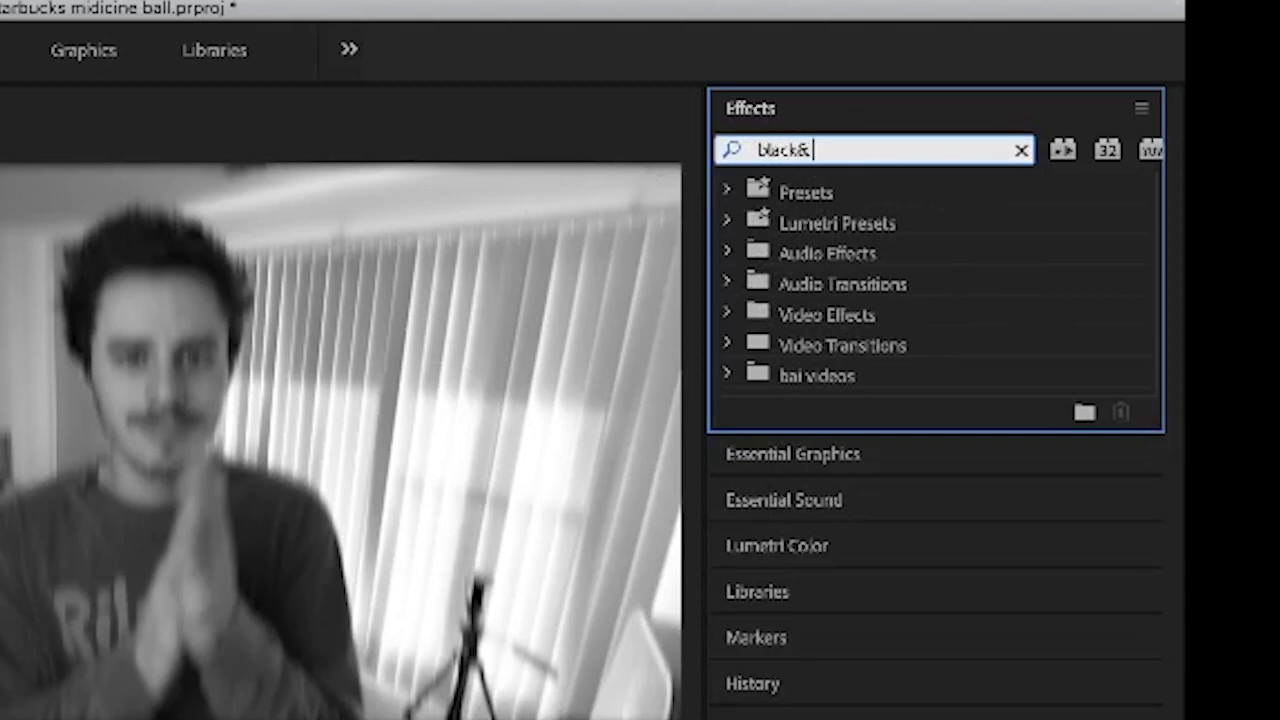
pyautogui.press('BackSpace')
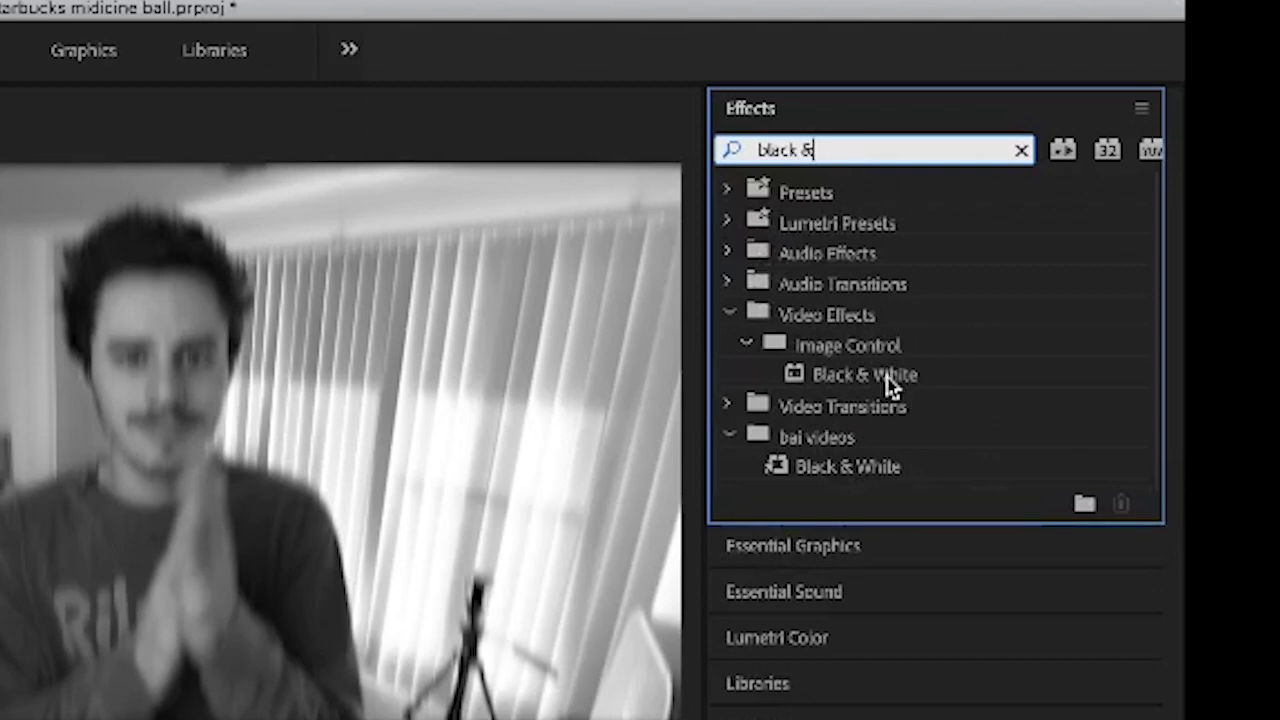
pyautogui.click(1021, 152)
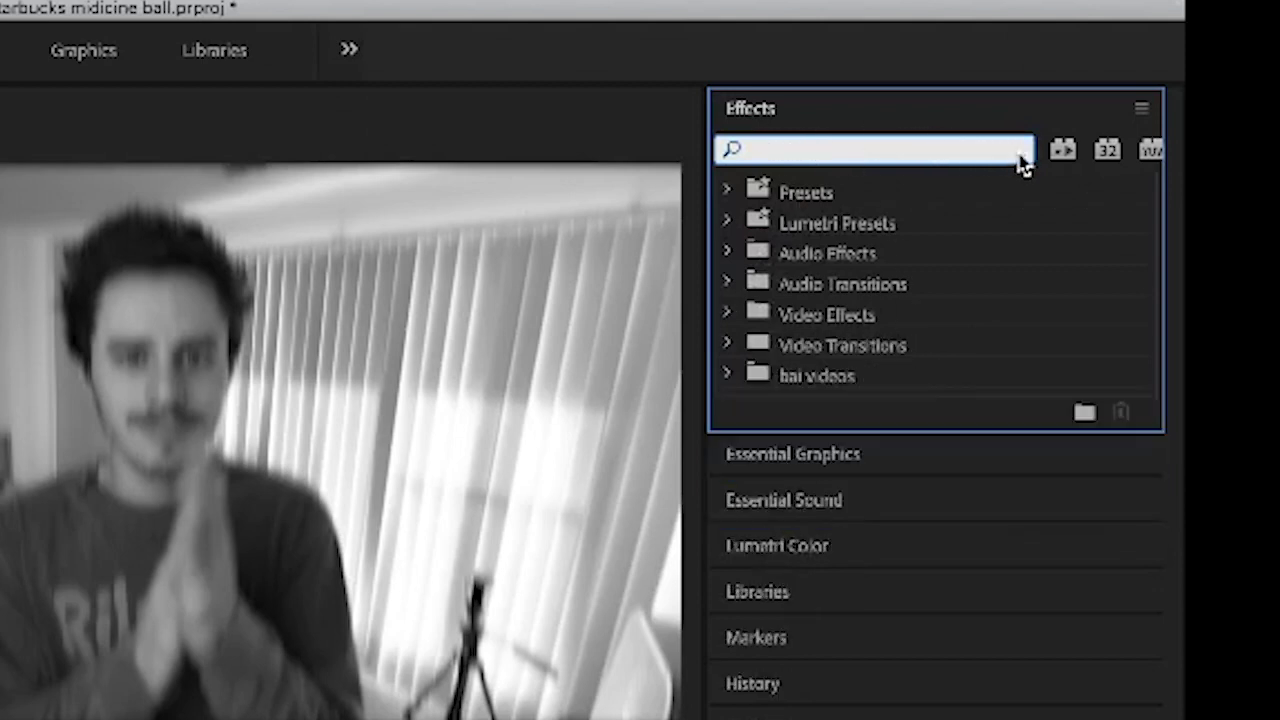
# Examine the effects stored in the bai videos bin and play the sequence across the cut near 00:00:03:27
pyautogui.click(727, 375)
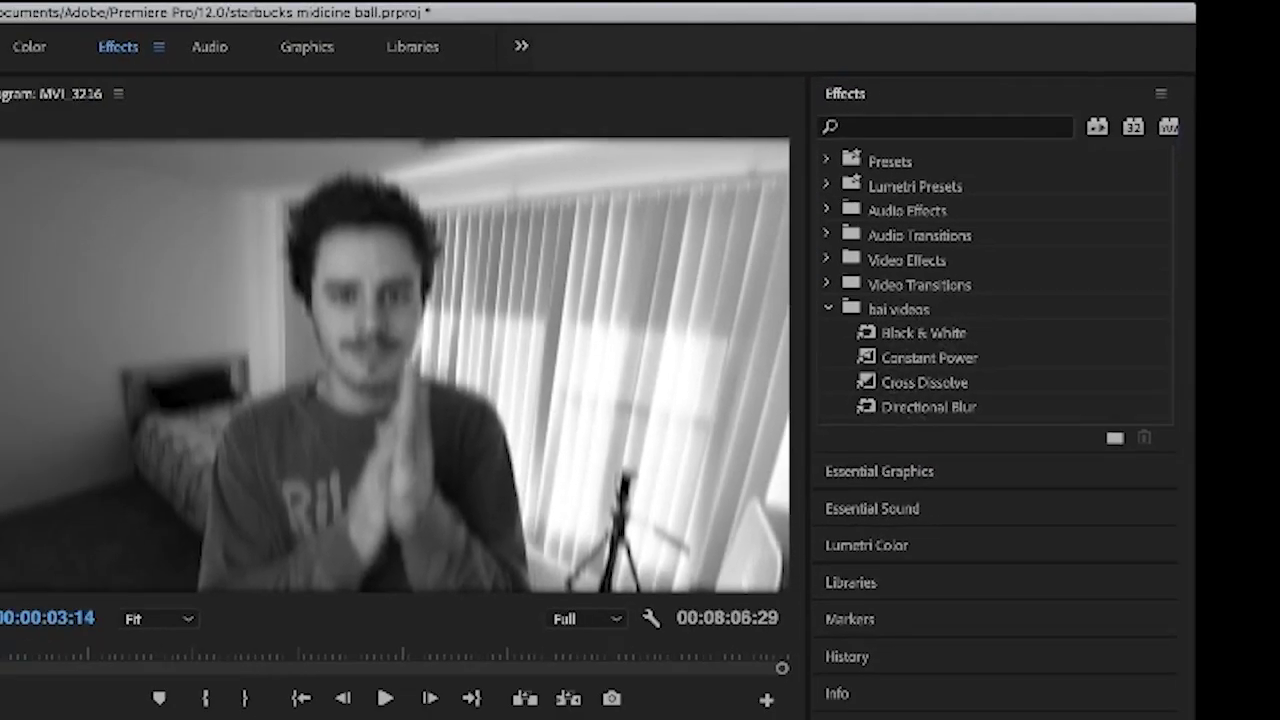
pyautogui.press('space')
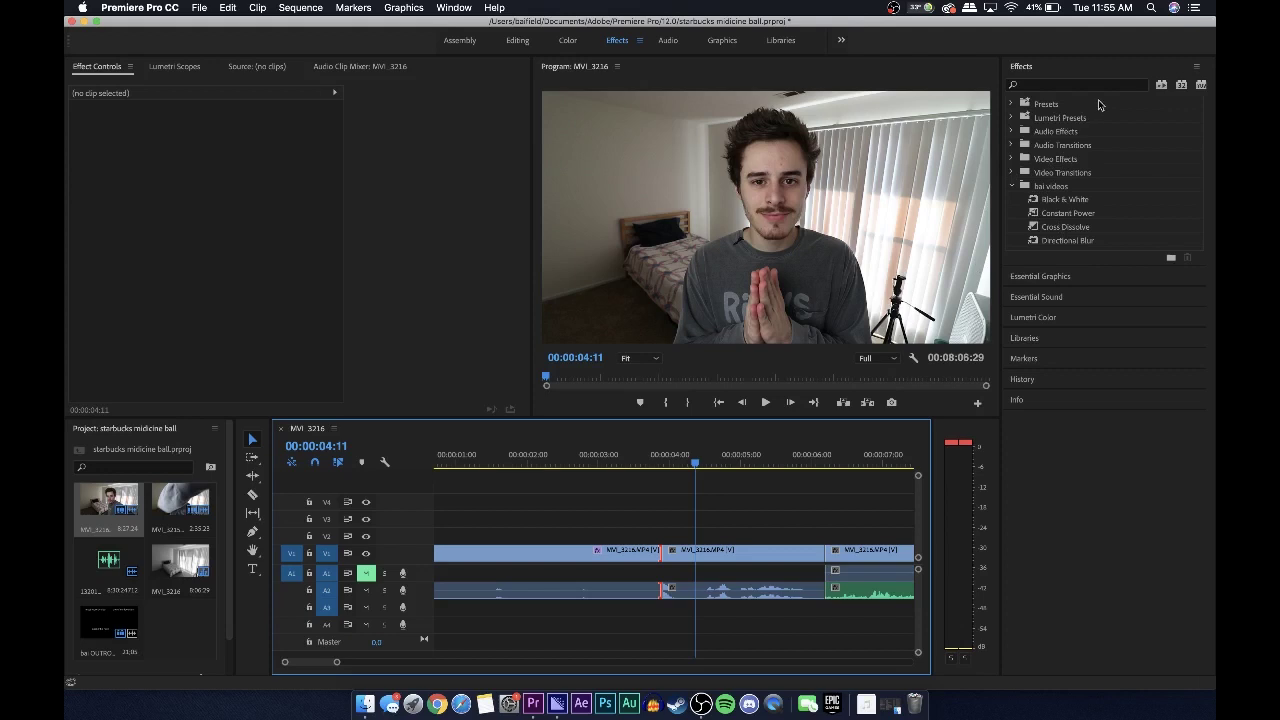
pyautogui.click(1010, 187)
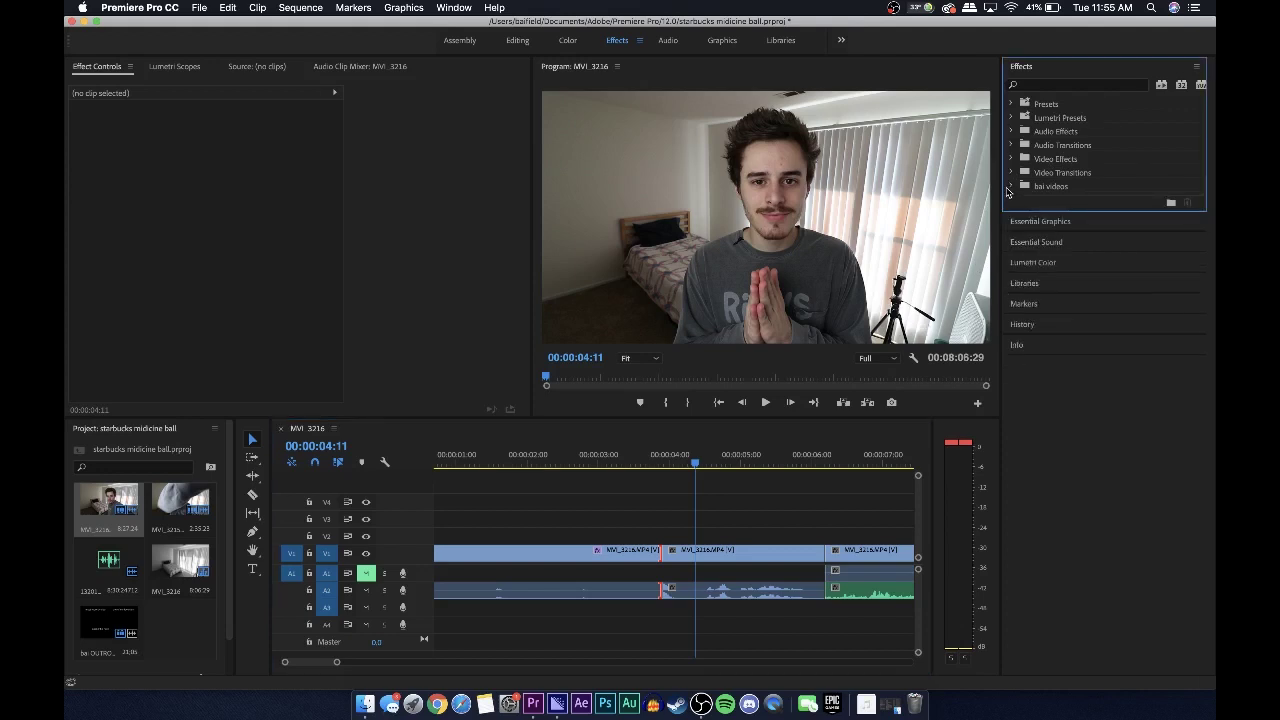
pyautogui.click(1012, 187)
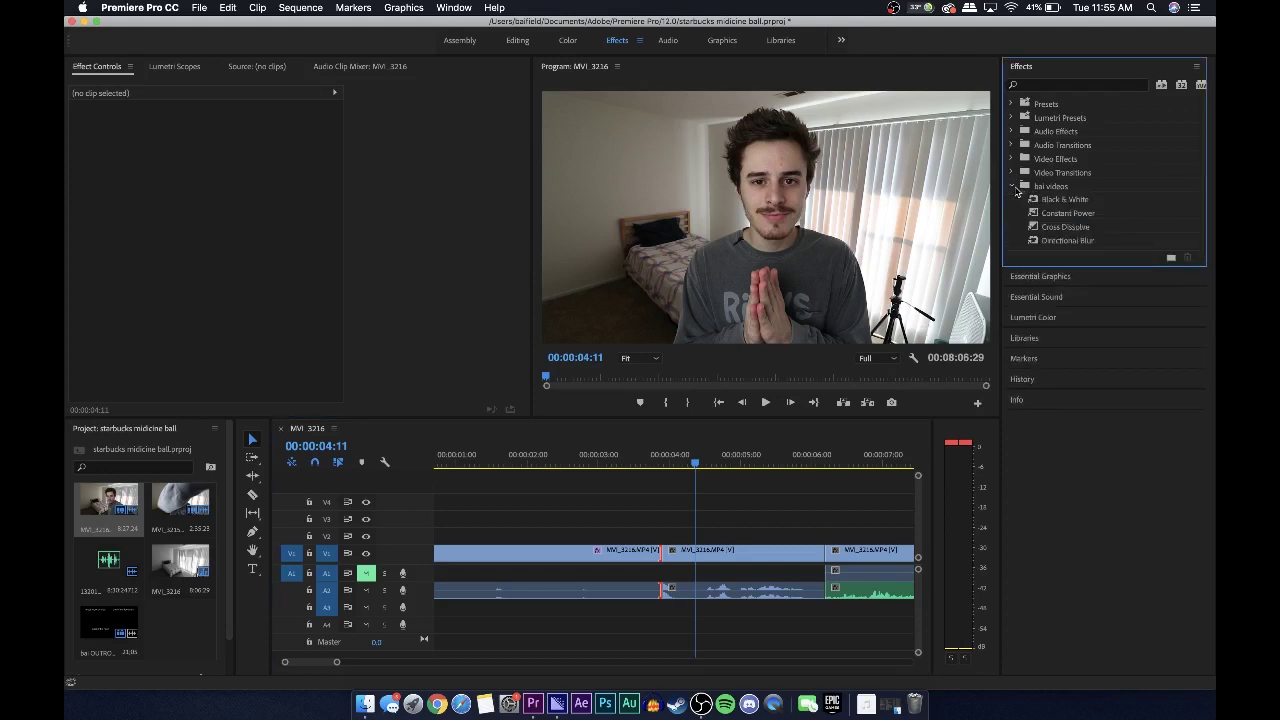
pyautogui.click(1011, 187)
# Skim through the sequence's footage from 00:00:30:07 to 00:02:47:04
pyautogui.scroll(-5, 652, 573)
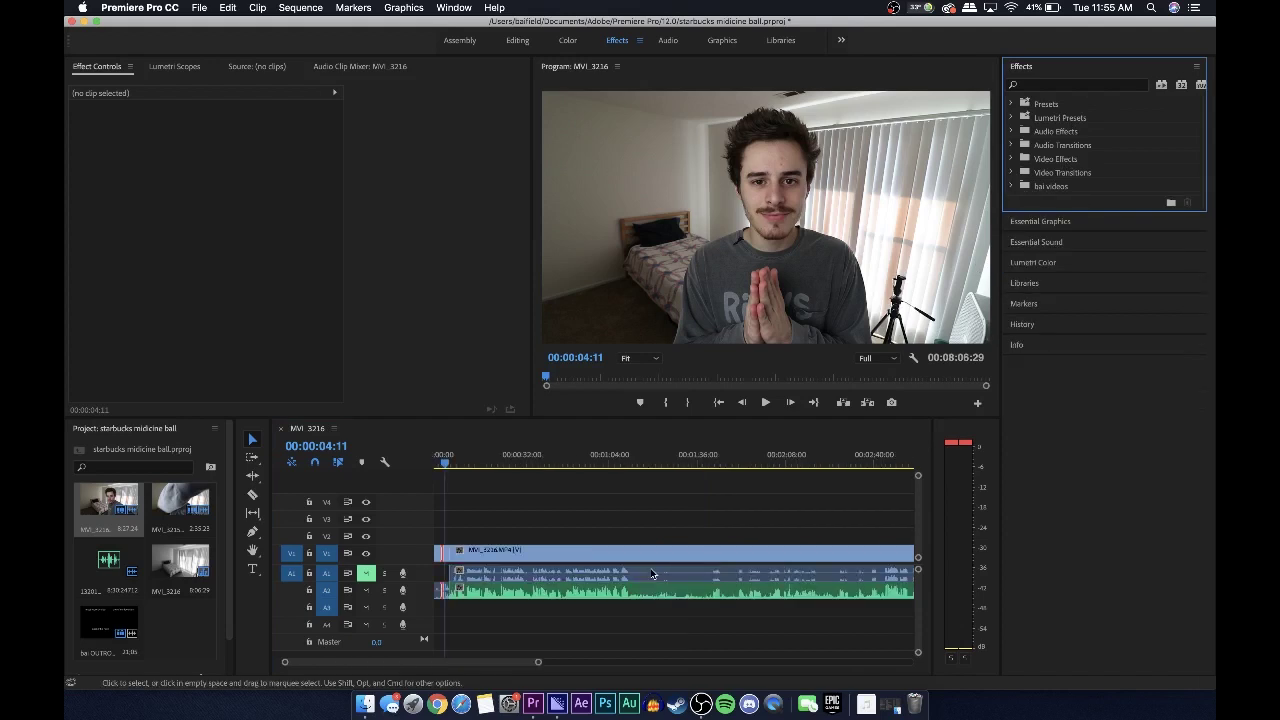
pyautogui.click(516, 461)
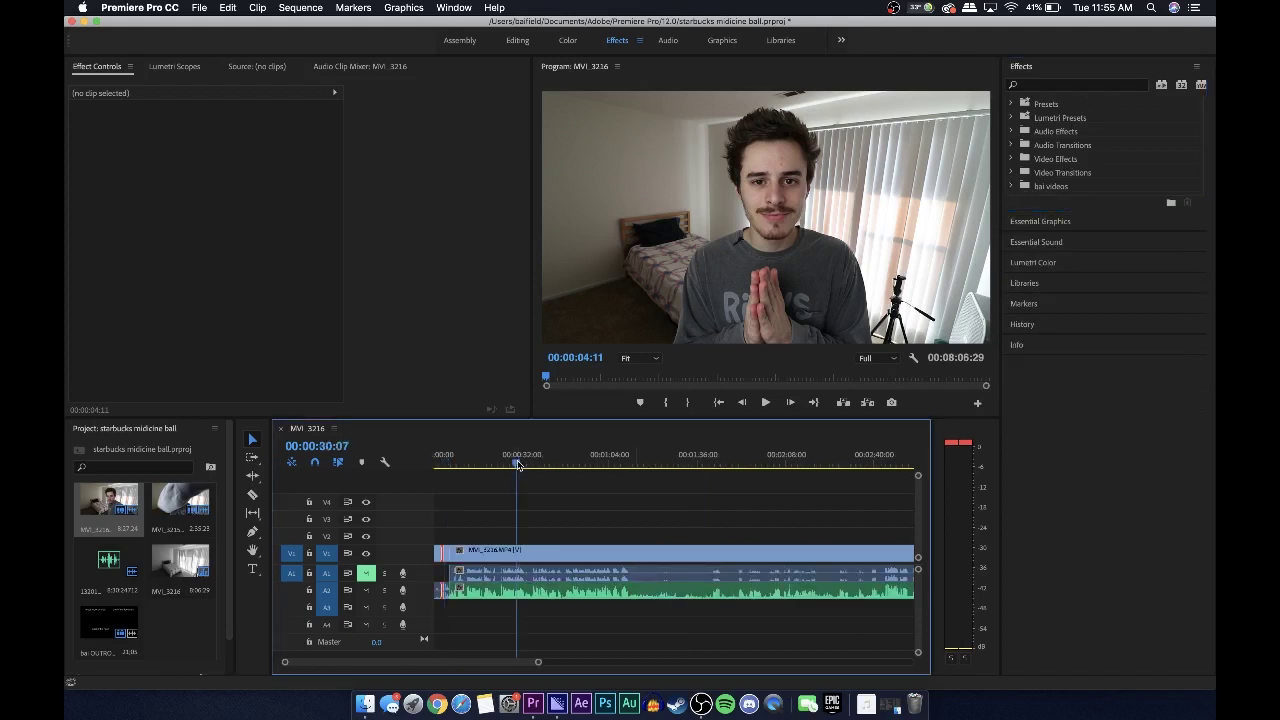
pyautogui.click(573, 465)
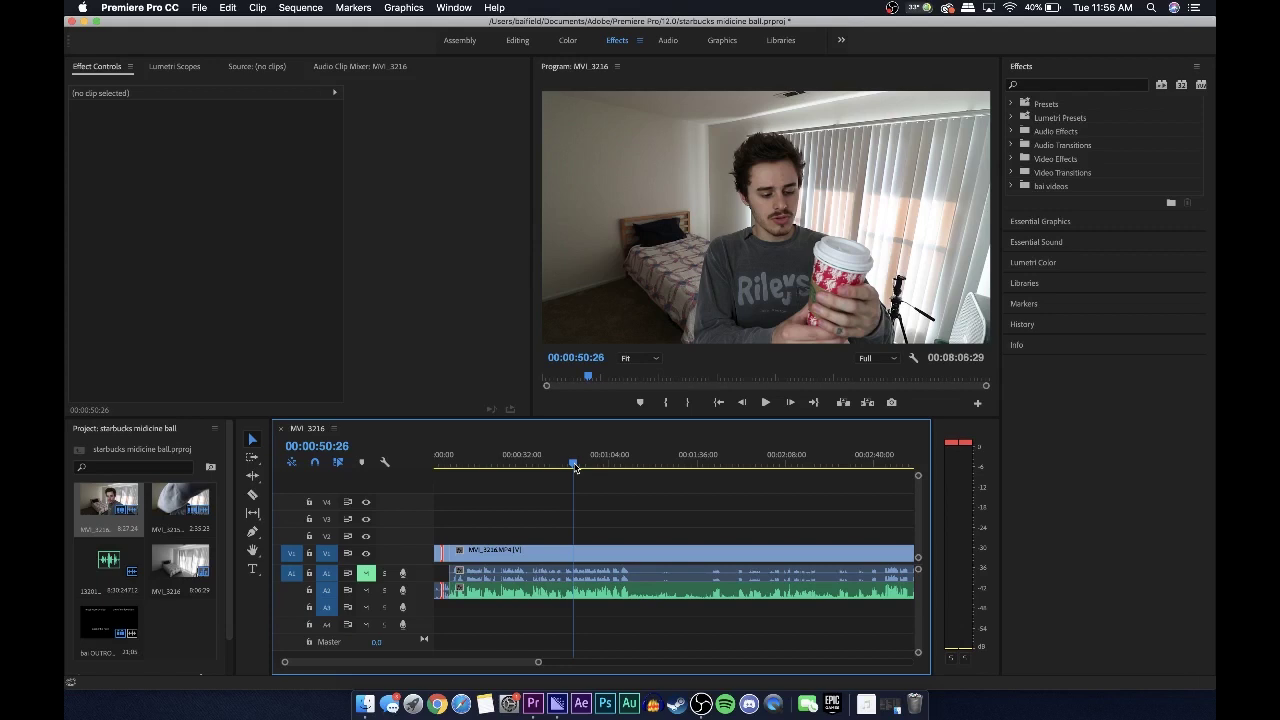
pyautogui.moveTo(575, 467); pyautogui.dragTo(648, 494)
pyautogui.press('-')
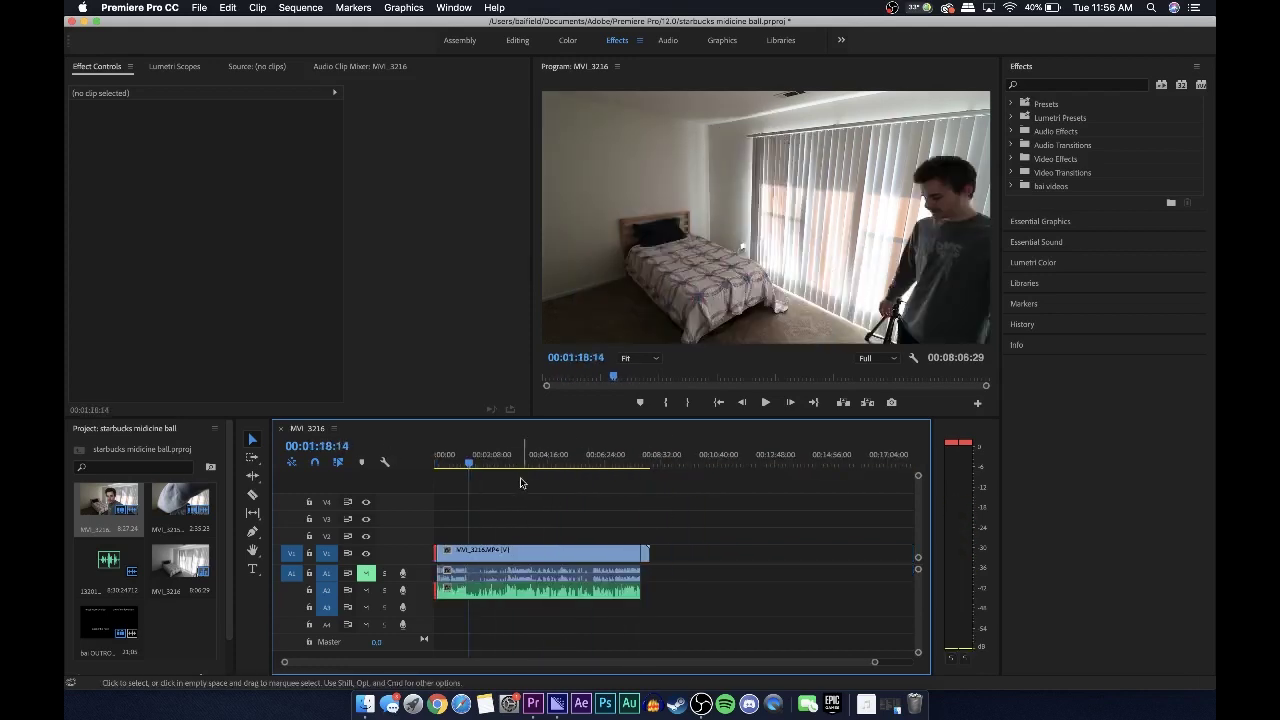
pyautogui.moveTo(522, 483); pyautogui.dragTo(651, 481)
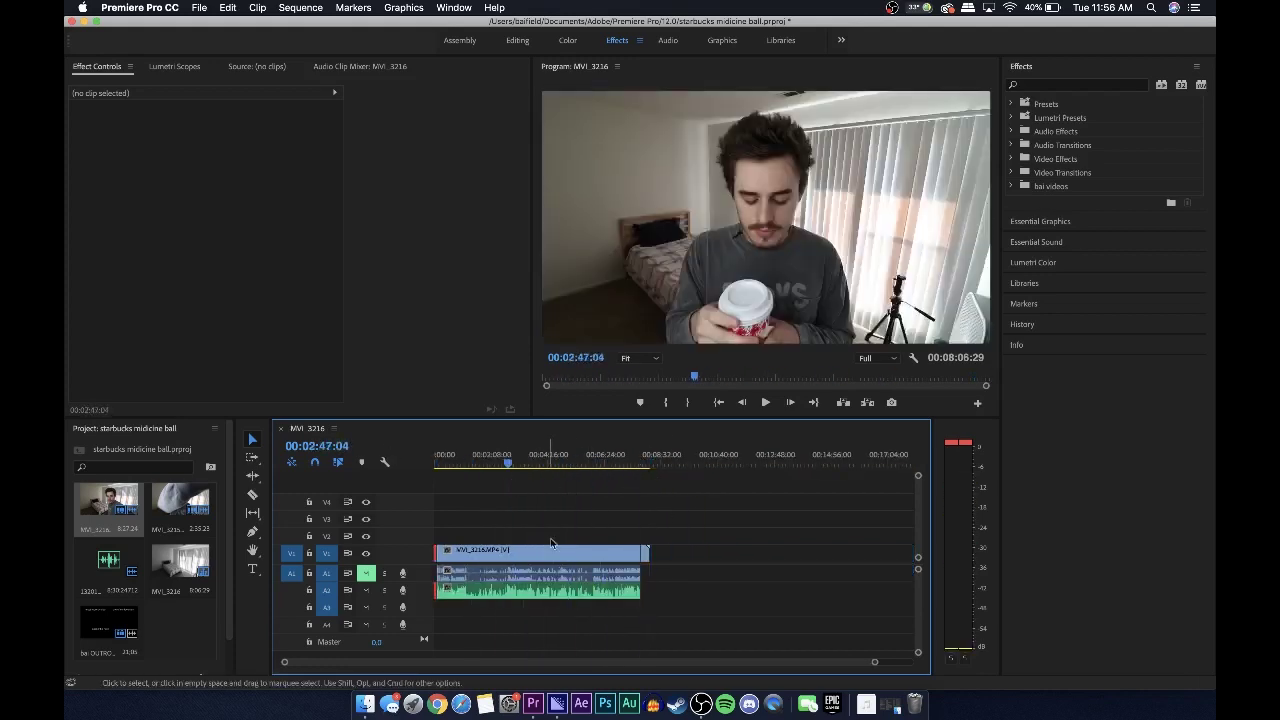